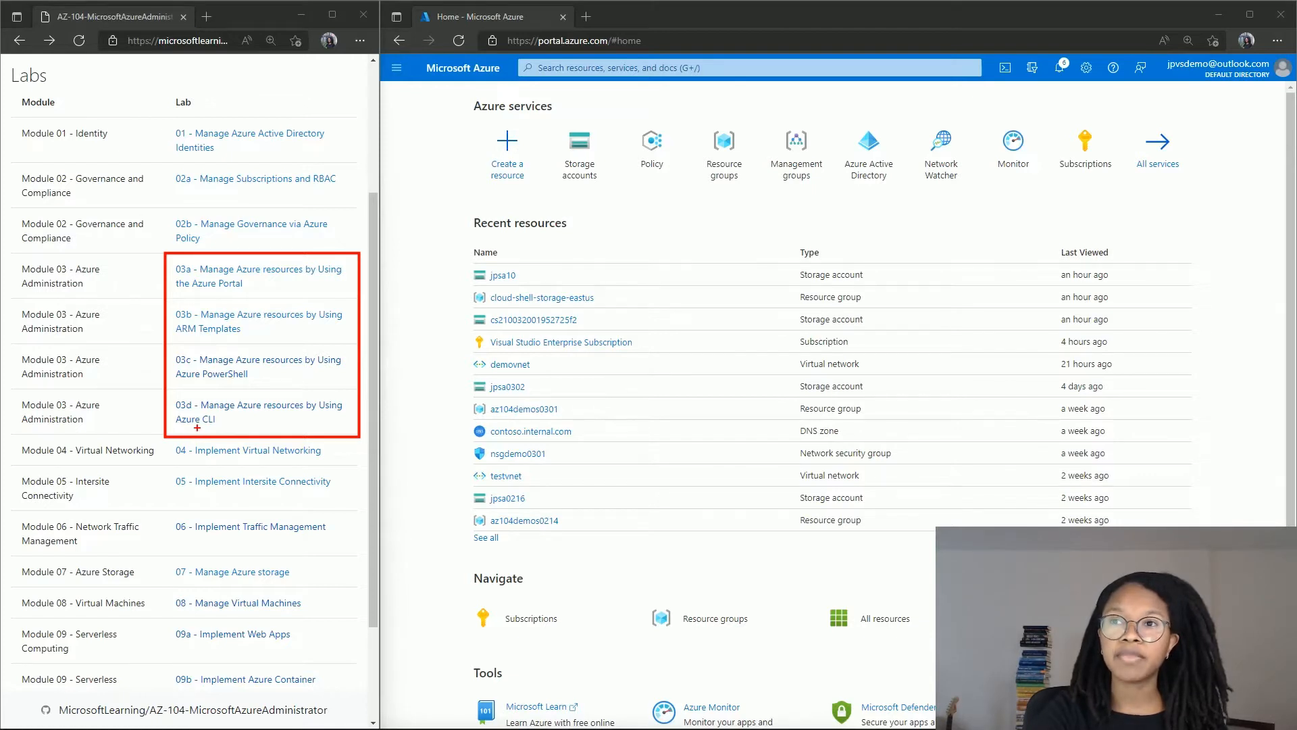
# Open lab 03a on managing Azure resources with the portal and read its scenario, objectives, architecture diagram and Task 1 disk settings
pyautogui.press('Escape')
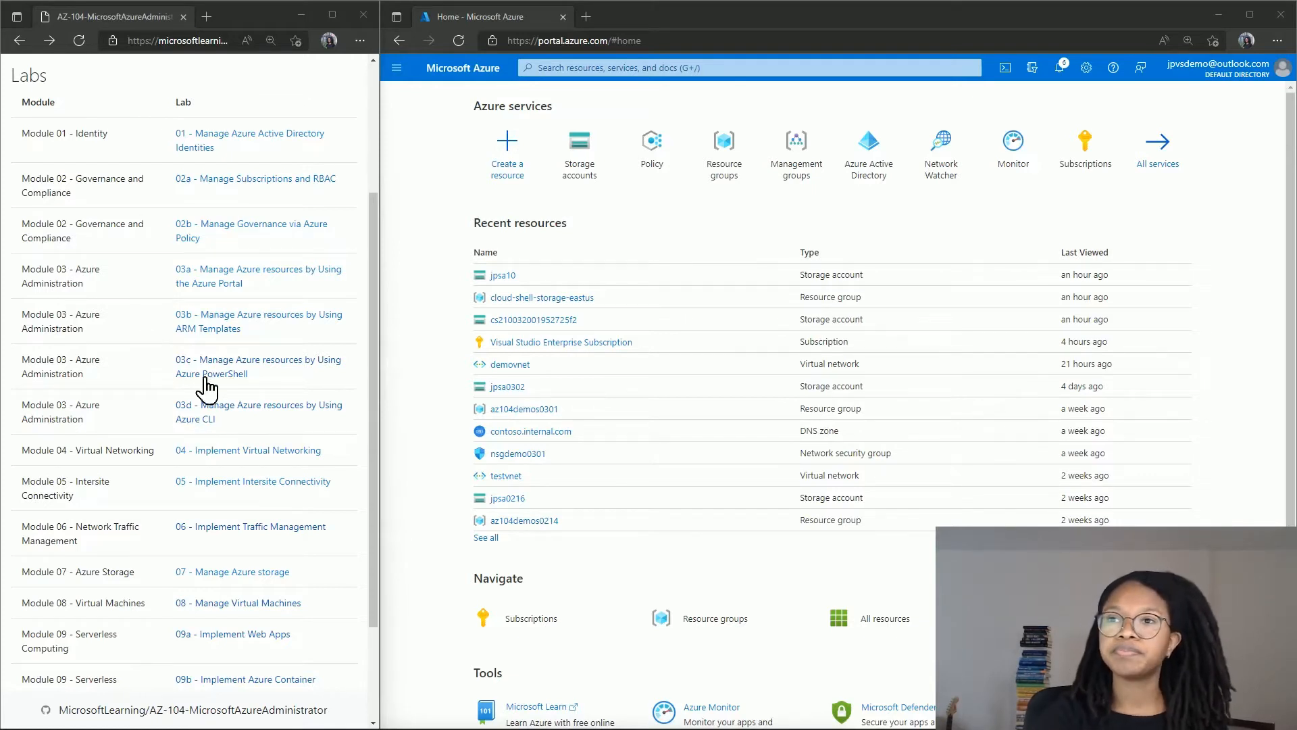
pyautogui.click(257, 279)
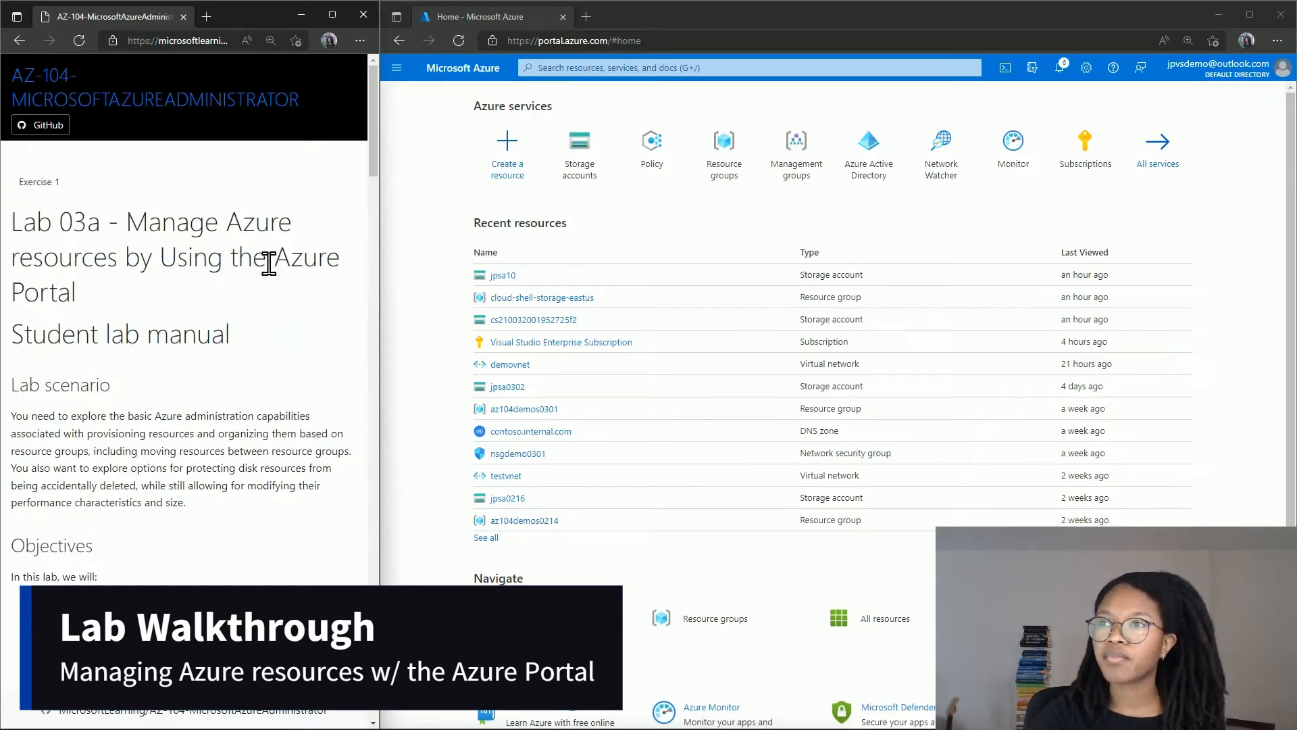
pyautogui.scroll(-1, 269, 262)
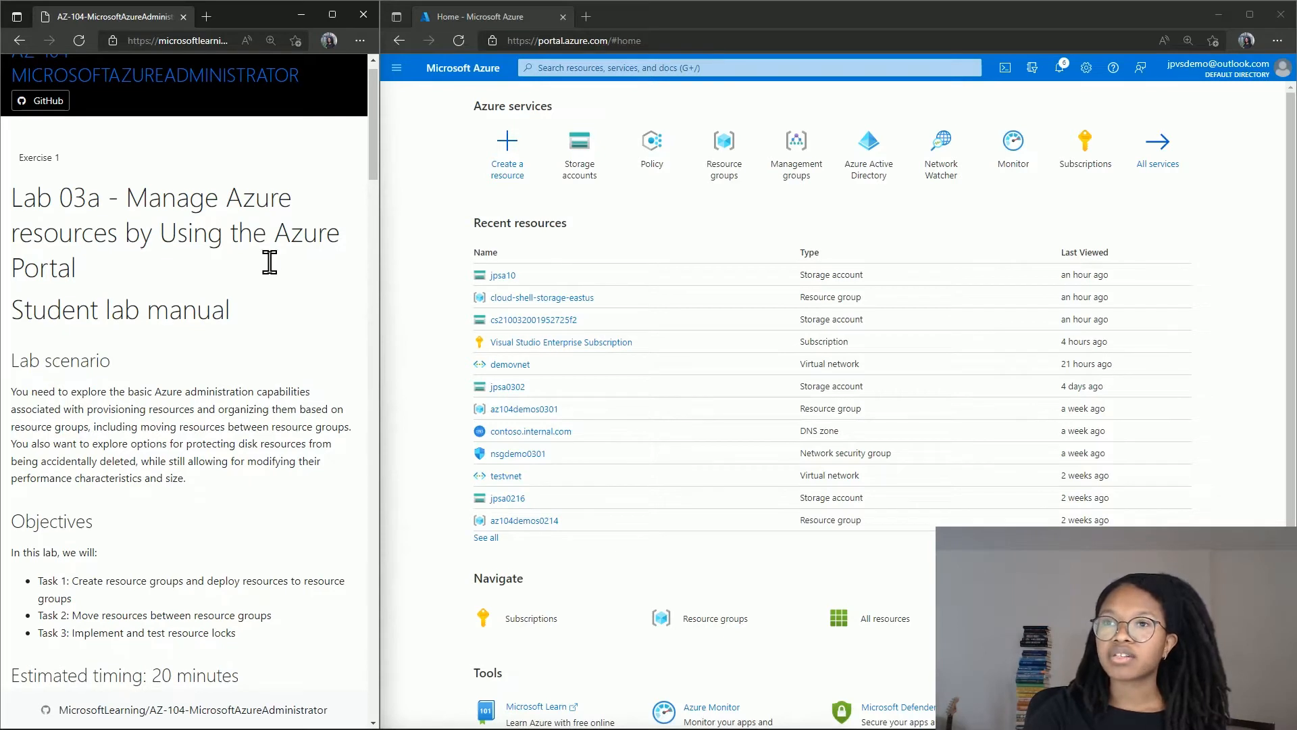
pyautogui.scroll(-3, 269, 263)
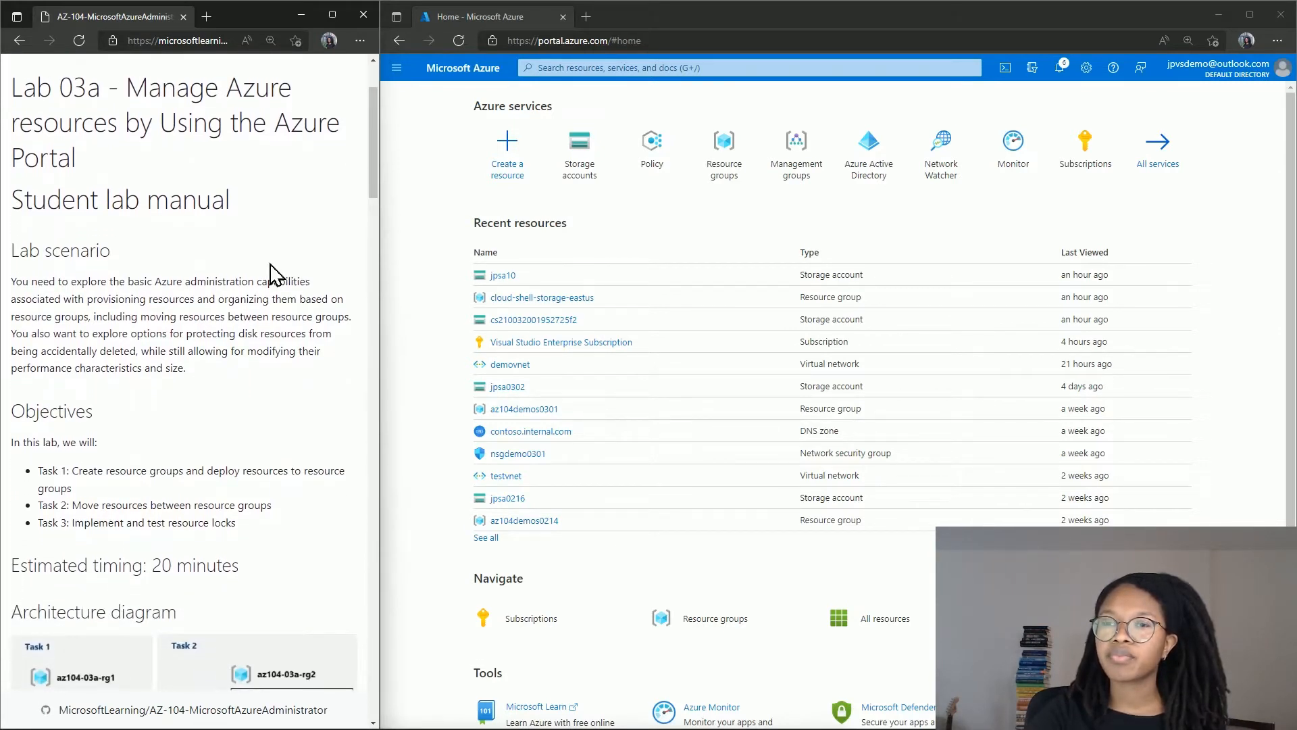
pyautogui.scroll(-3, 269, 274)
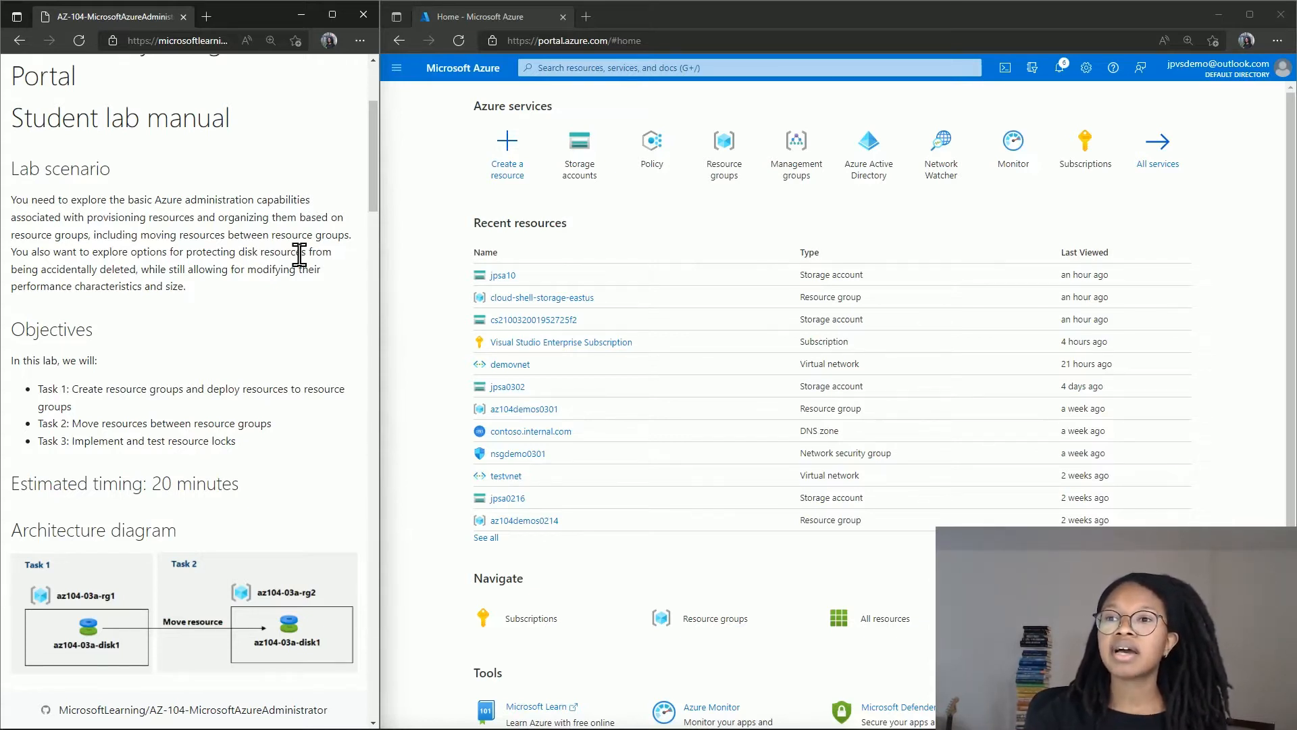
pyautogui.scroll(-1, 300, 255)
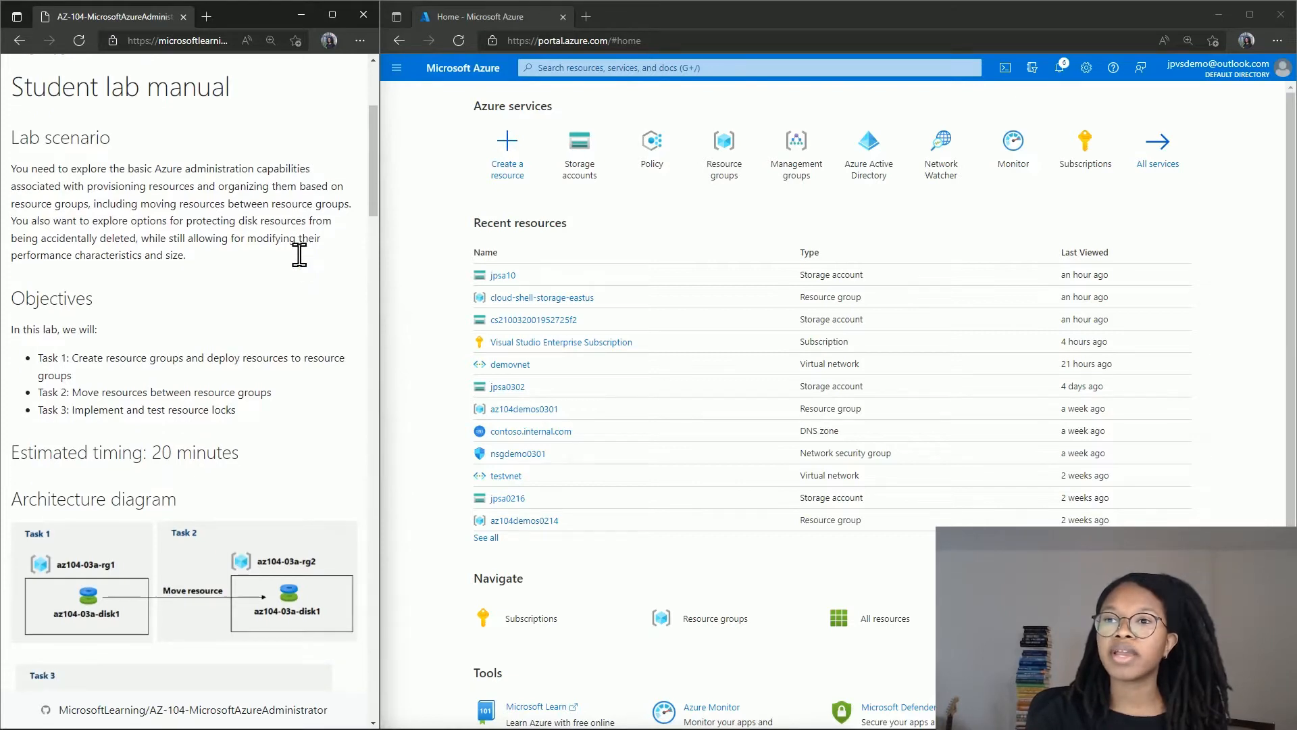
pyautogui.scroll(-3, 299, 255)
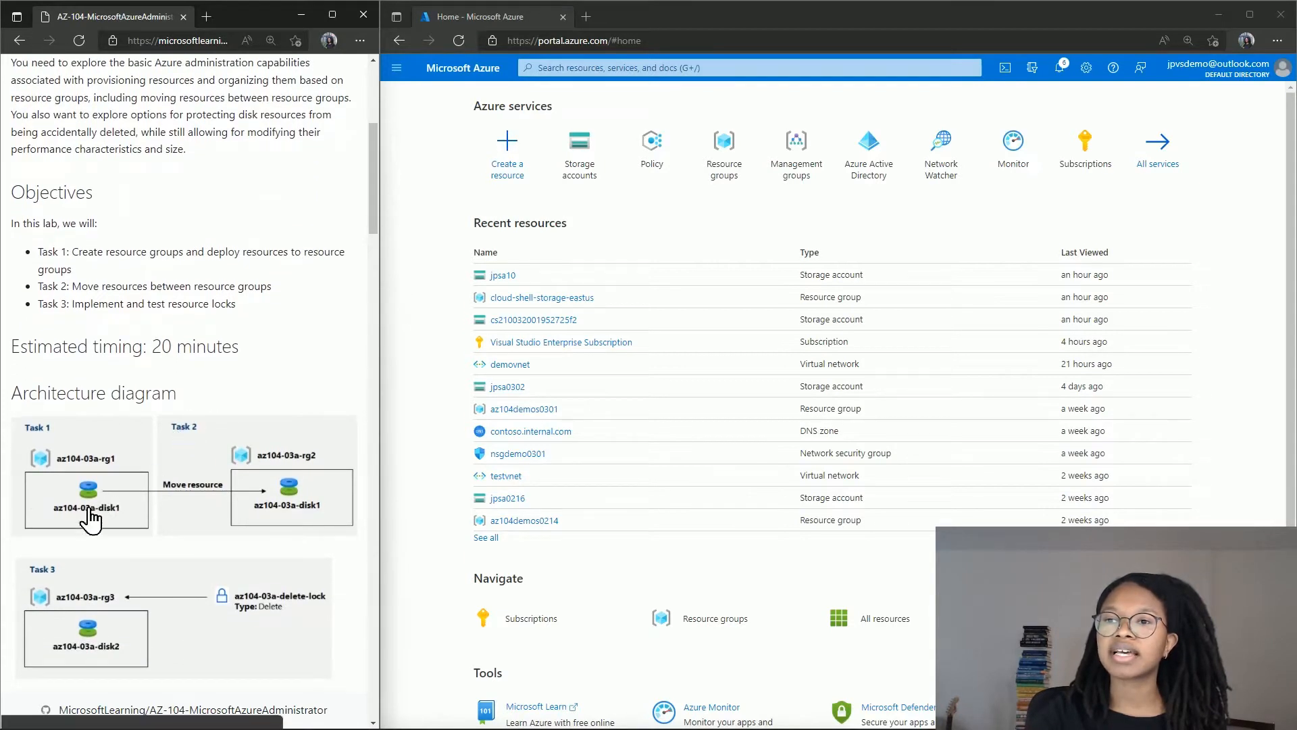
pyautogui.scroll(-5, 147, 519)
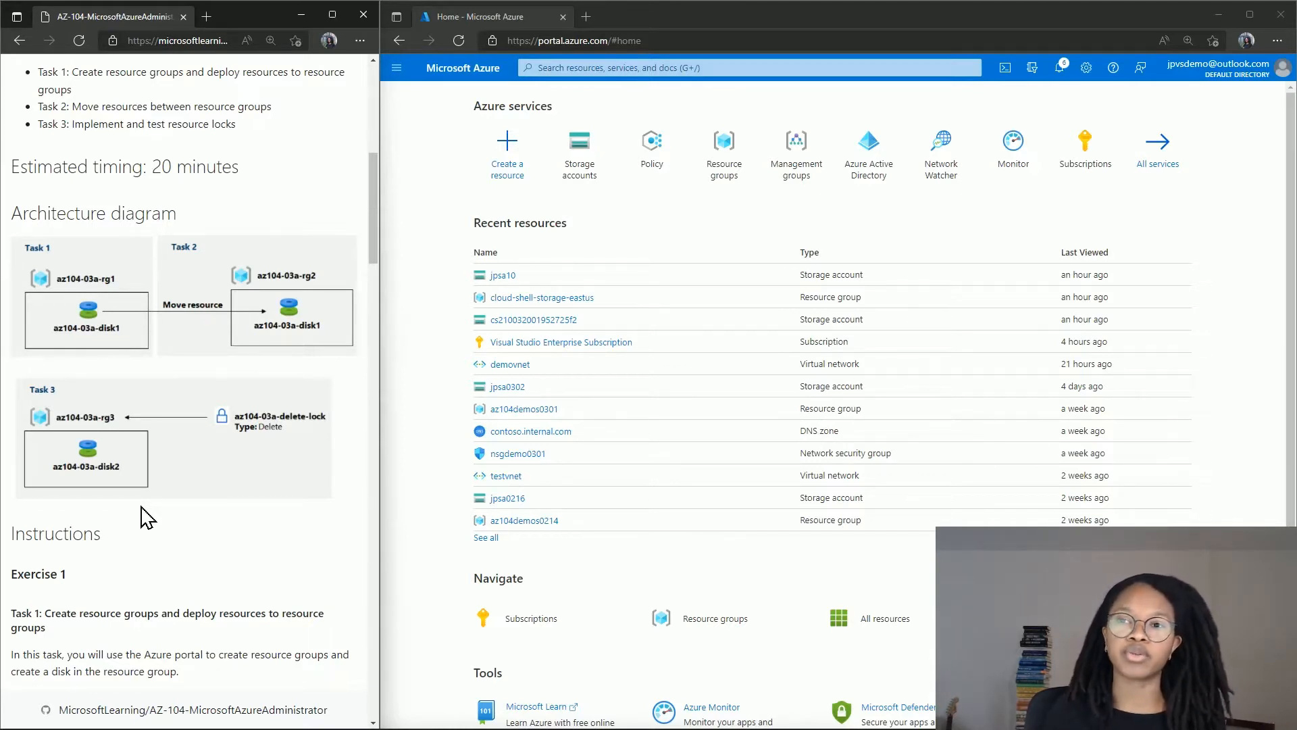
pyautogui.scroll(-5, 144, 519)
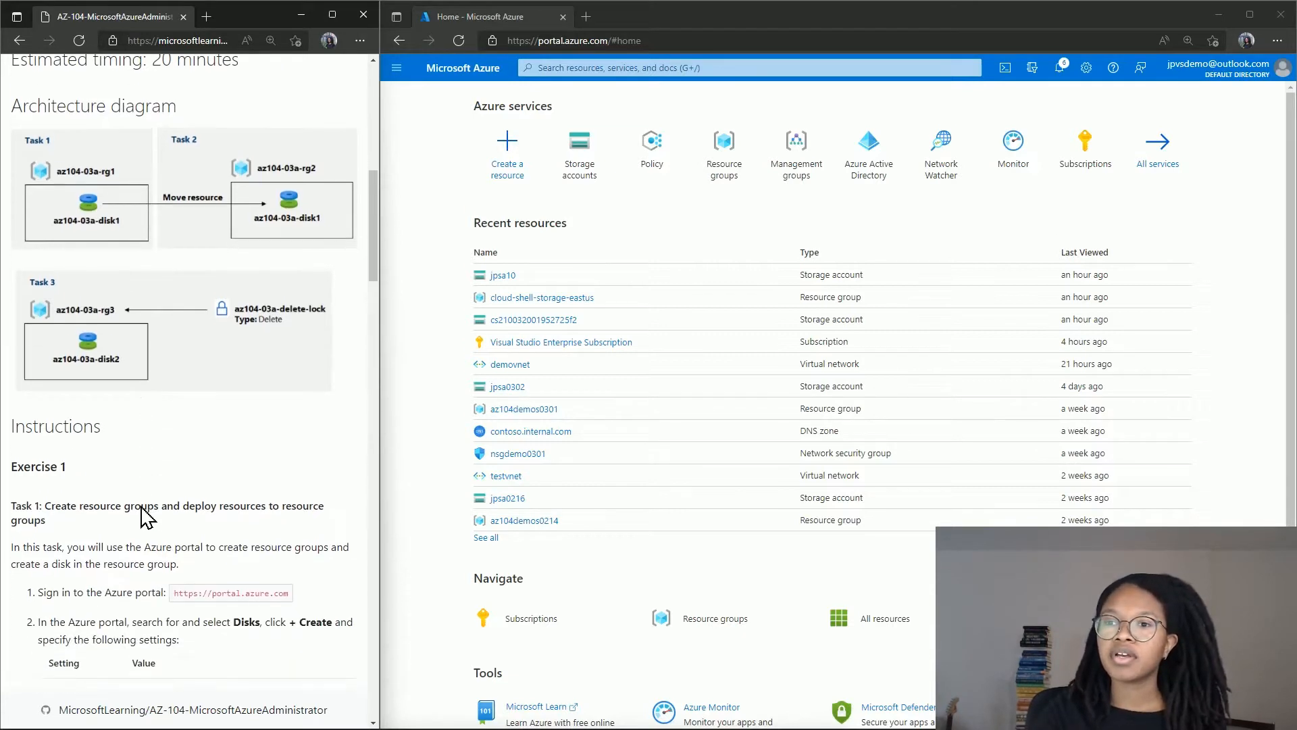
pyautogui.scroll(-3, 144, 519)
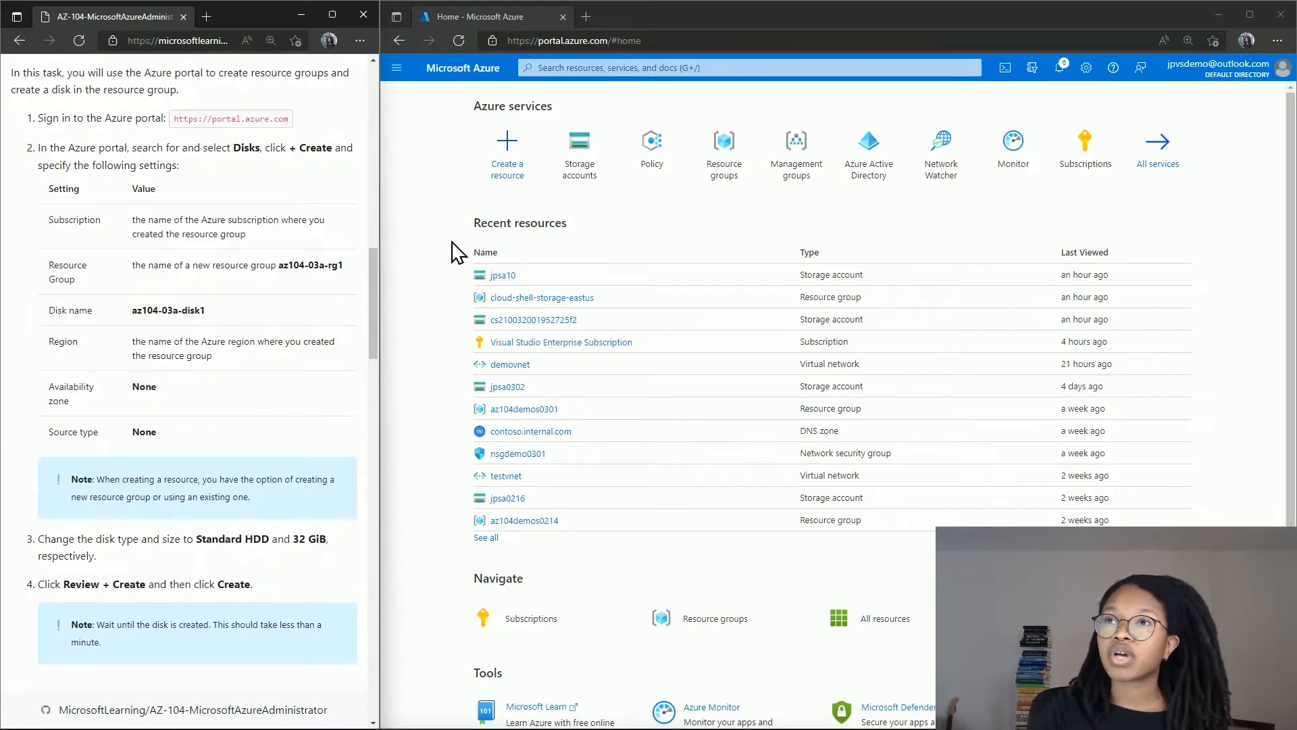
# Search the portal for "disk", open the Disks service and start creating a managed disk with the disk list collapsed
pyautogui.click(601, 68)
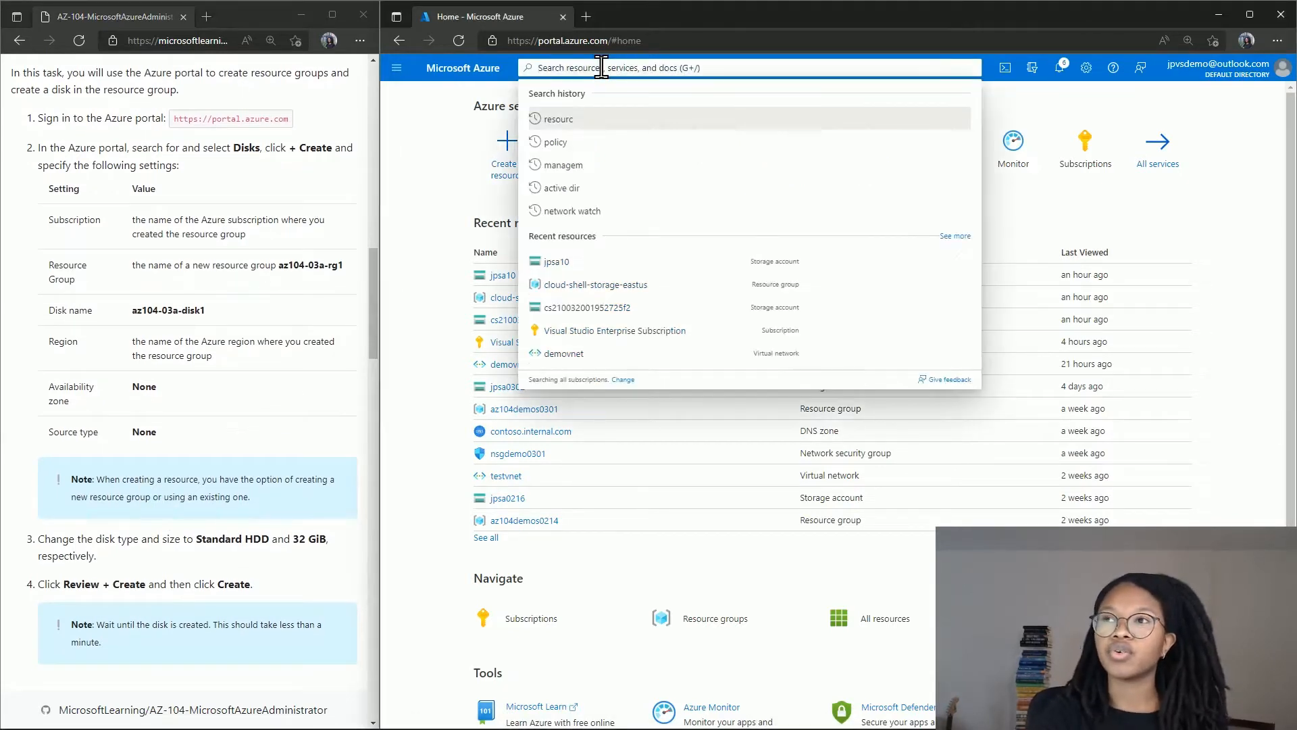
pyautogui.write('disk')
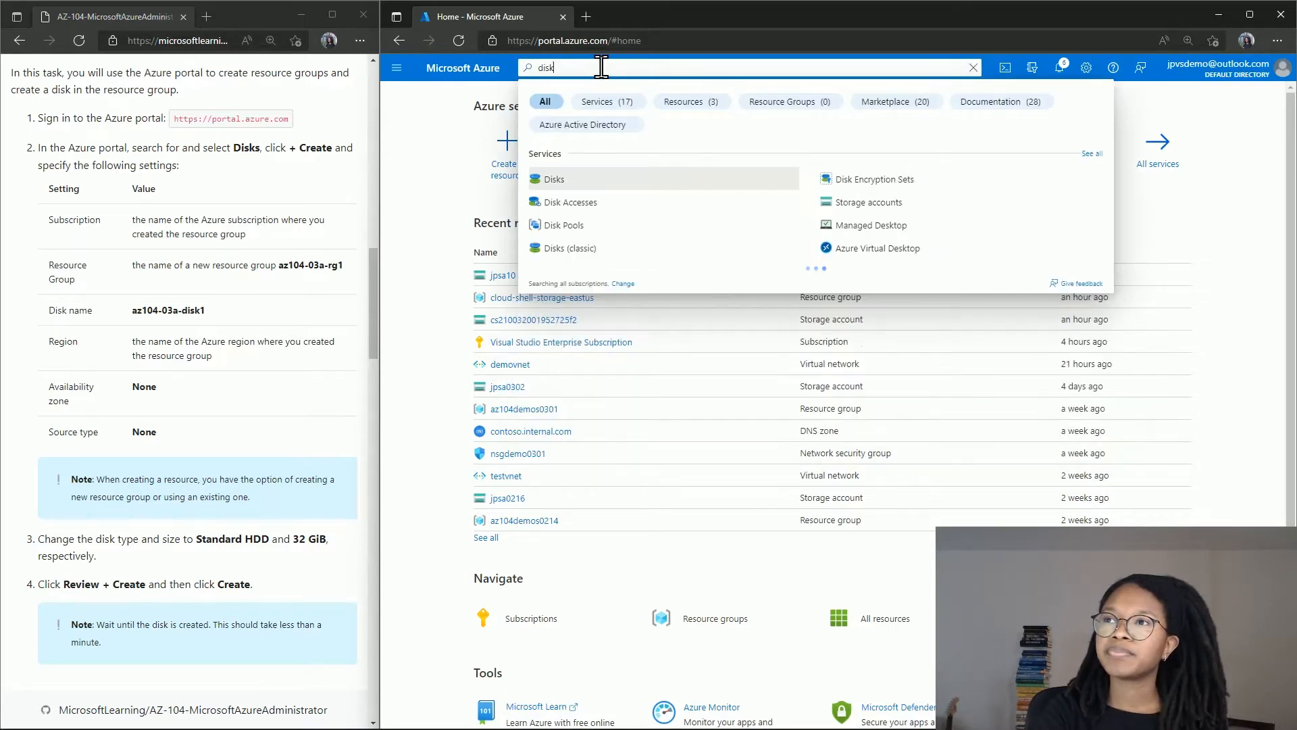
pyautogui.click(563, 181)
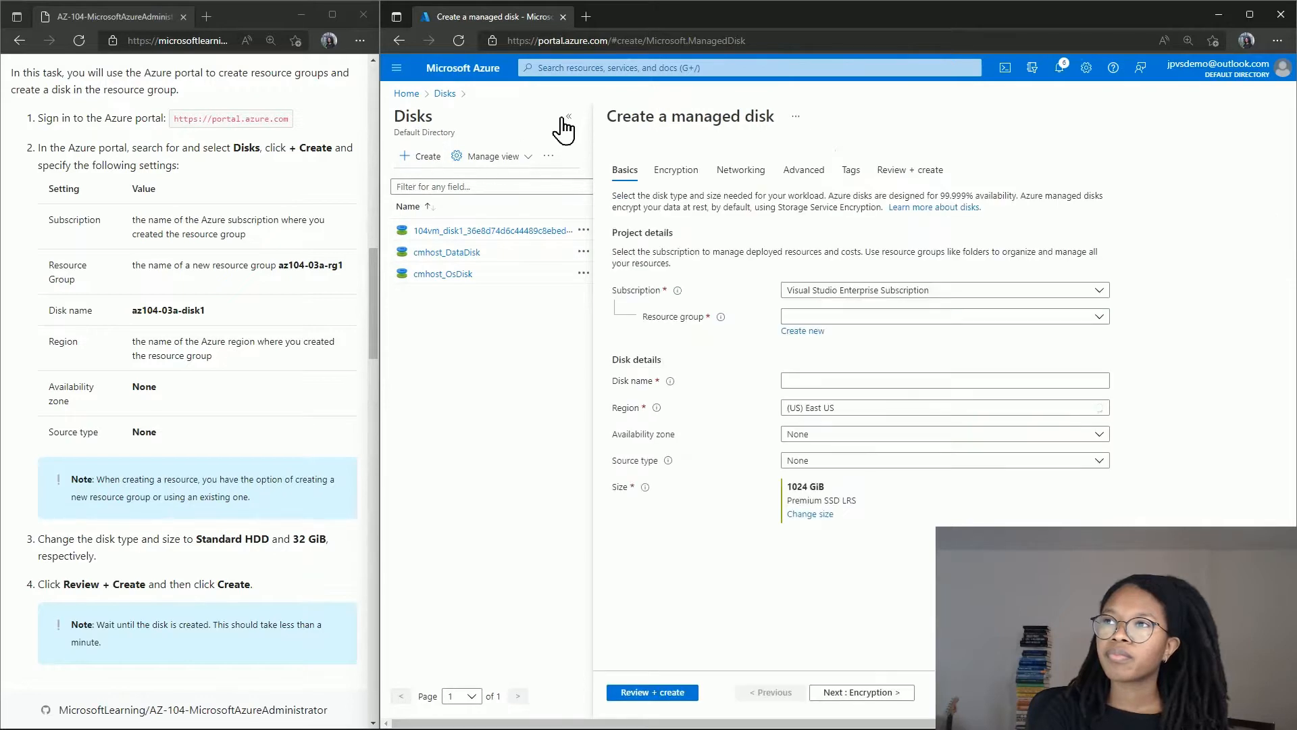
pyautogui.click(569, 117)
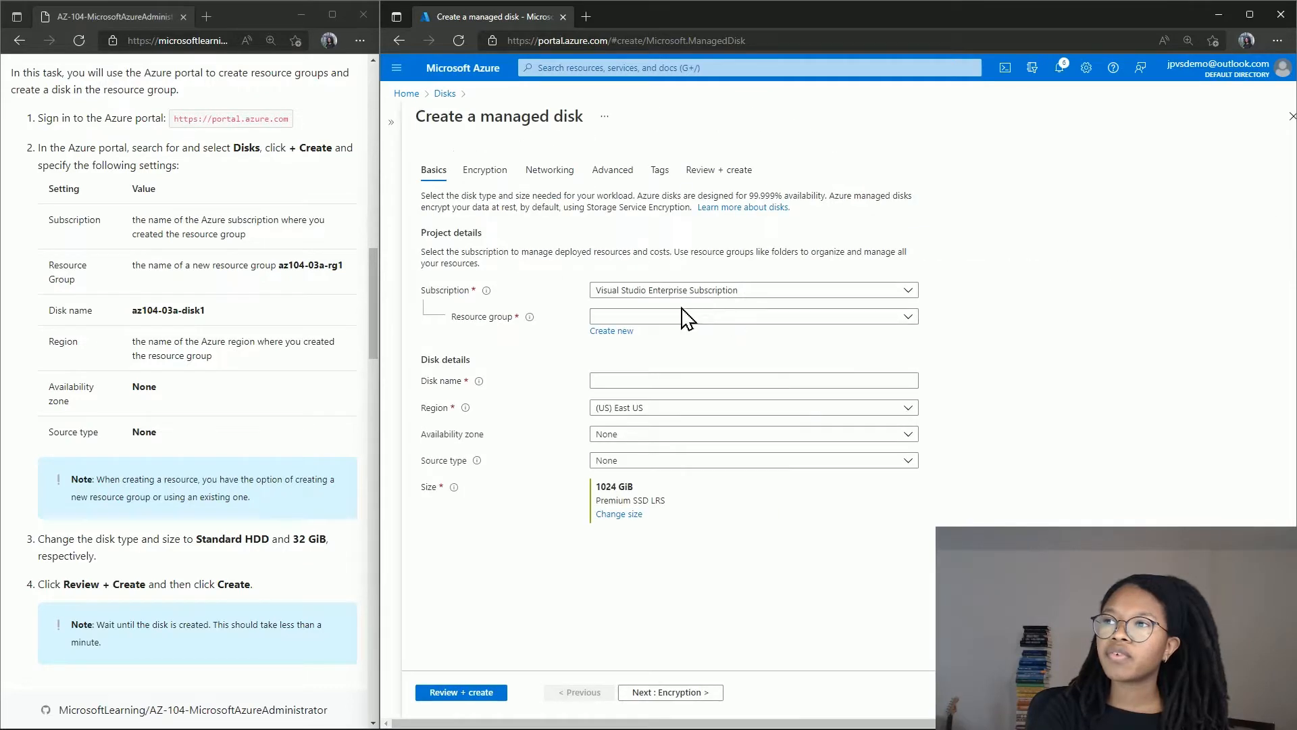
# Create a new resource group named az104-03a-rg1 for the managed disk
pyautogui.click(615, 331)
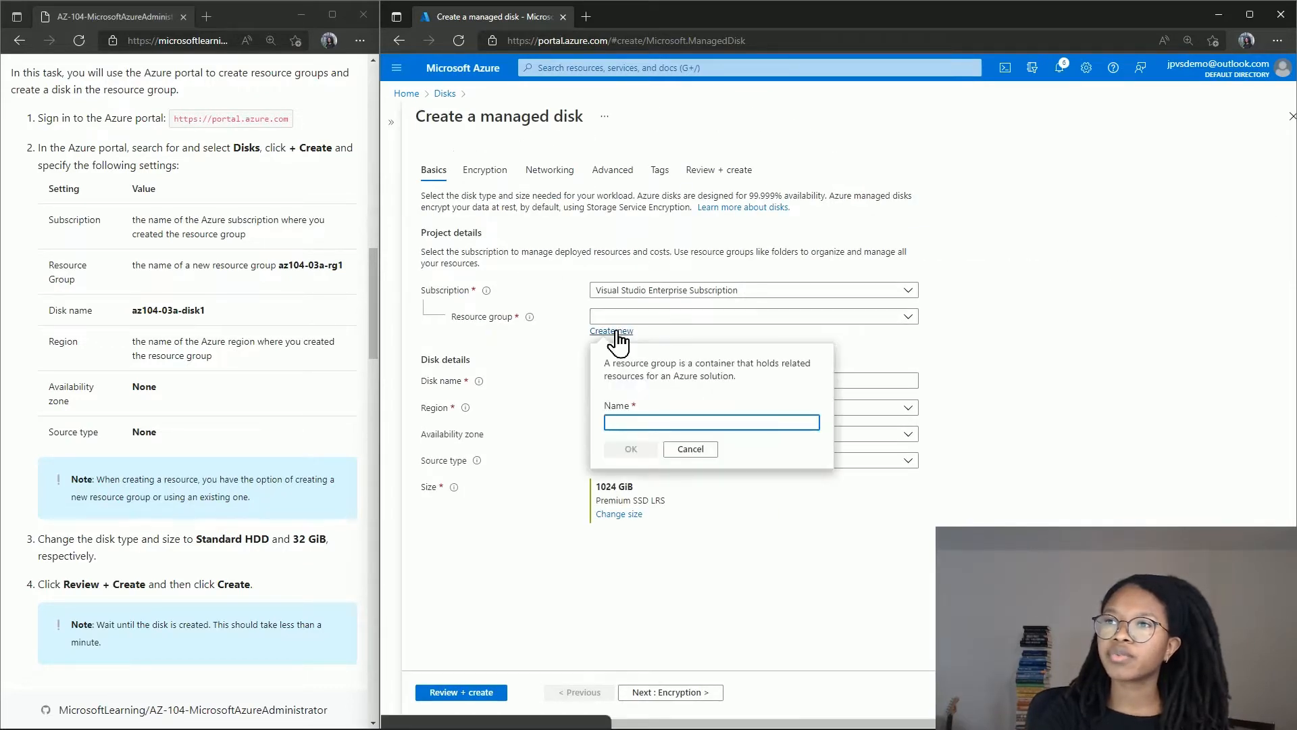
pyautogui.write('az10')
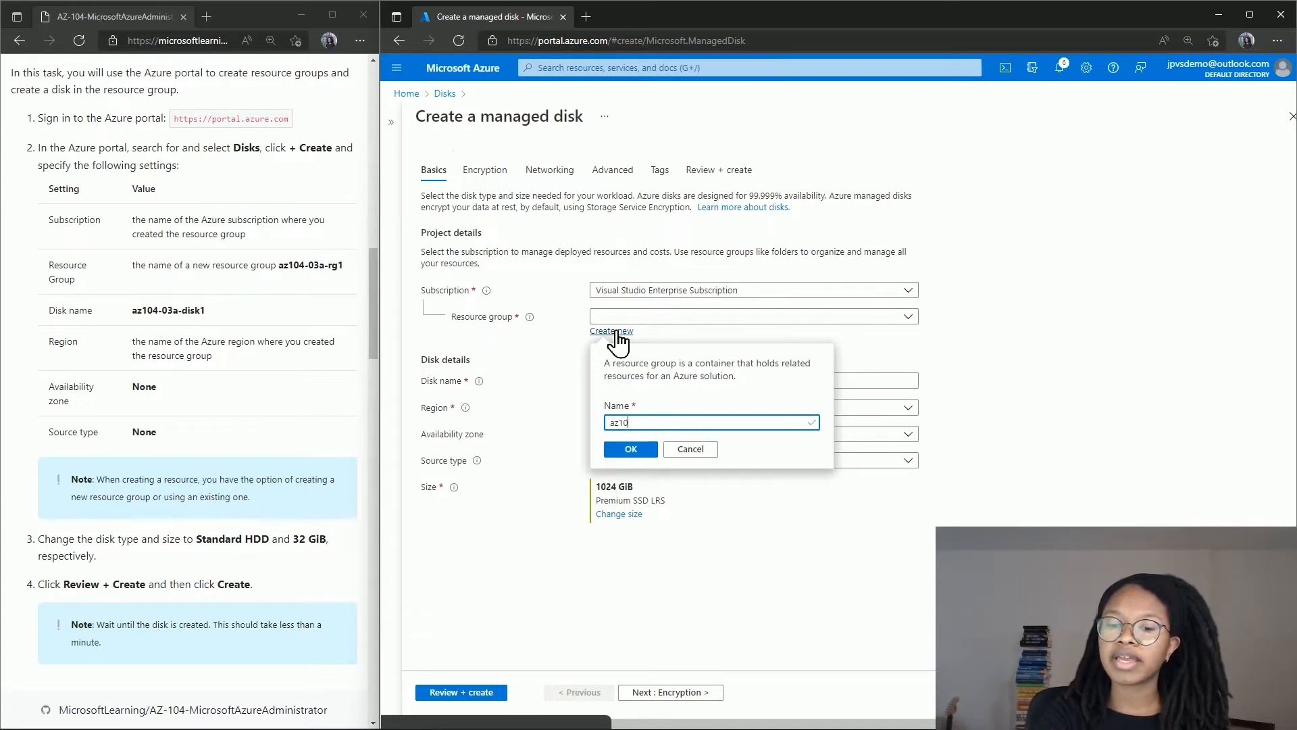
pyautogui.write('4-')
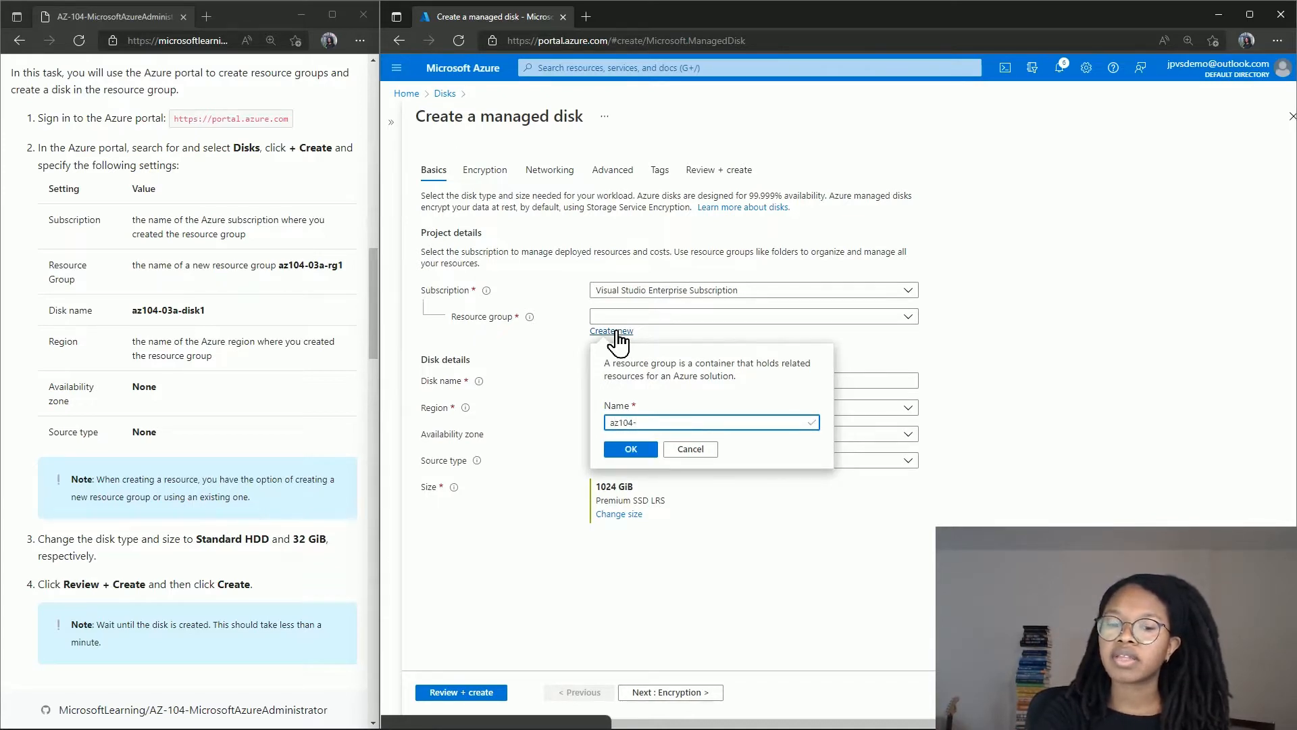
pyautogui.write('03a0')
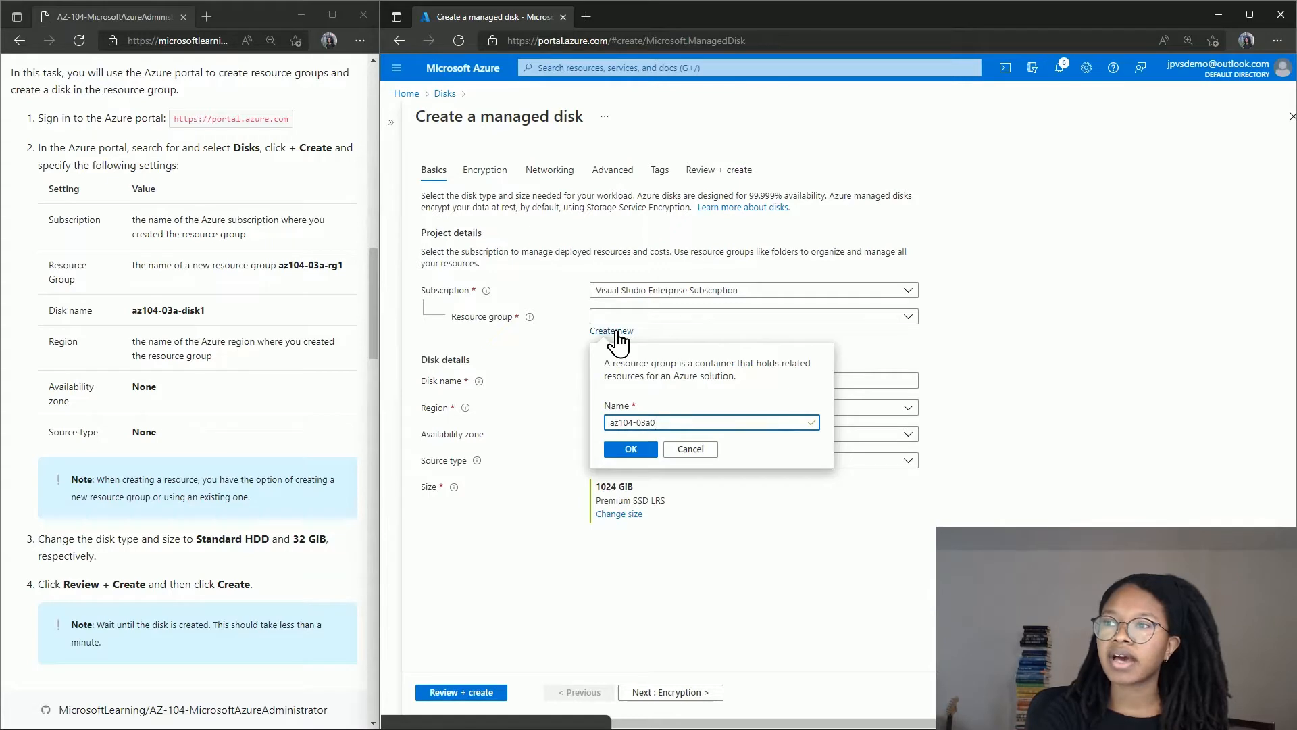
pyautogui.write('rg1')
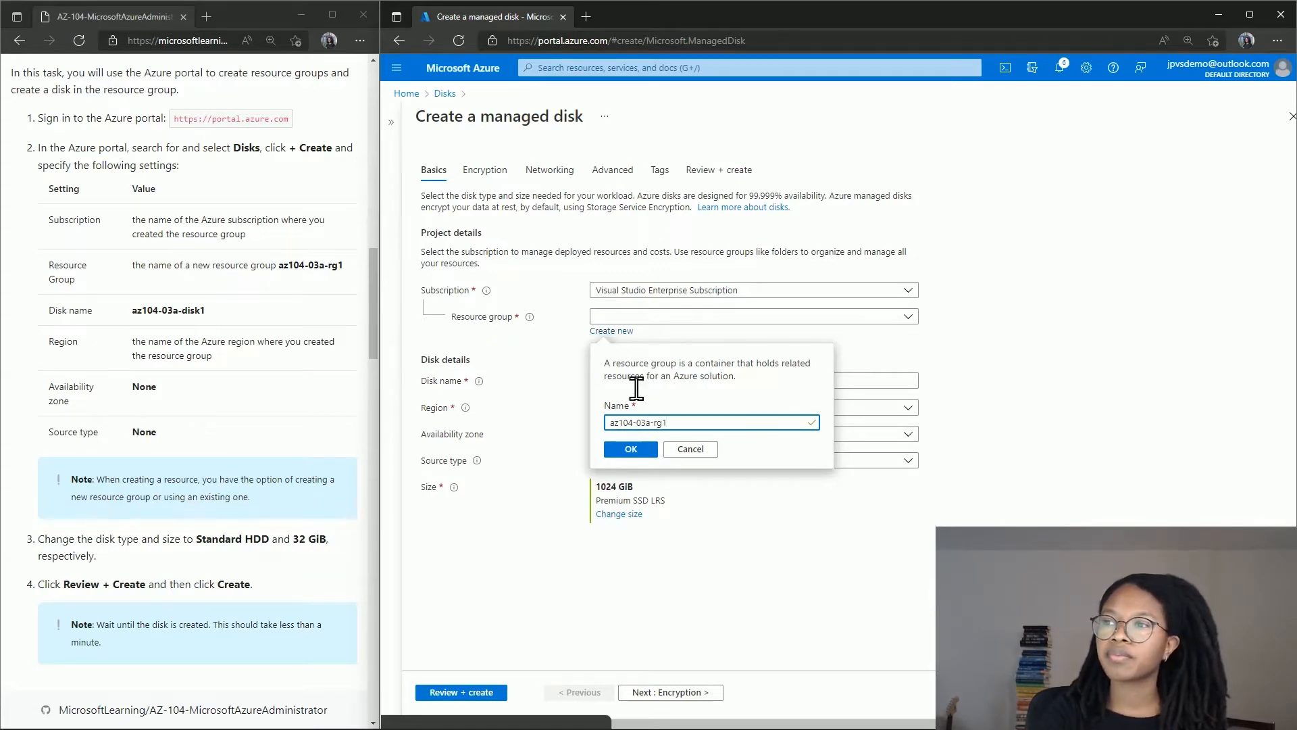
pyautogui.click(634, 449)
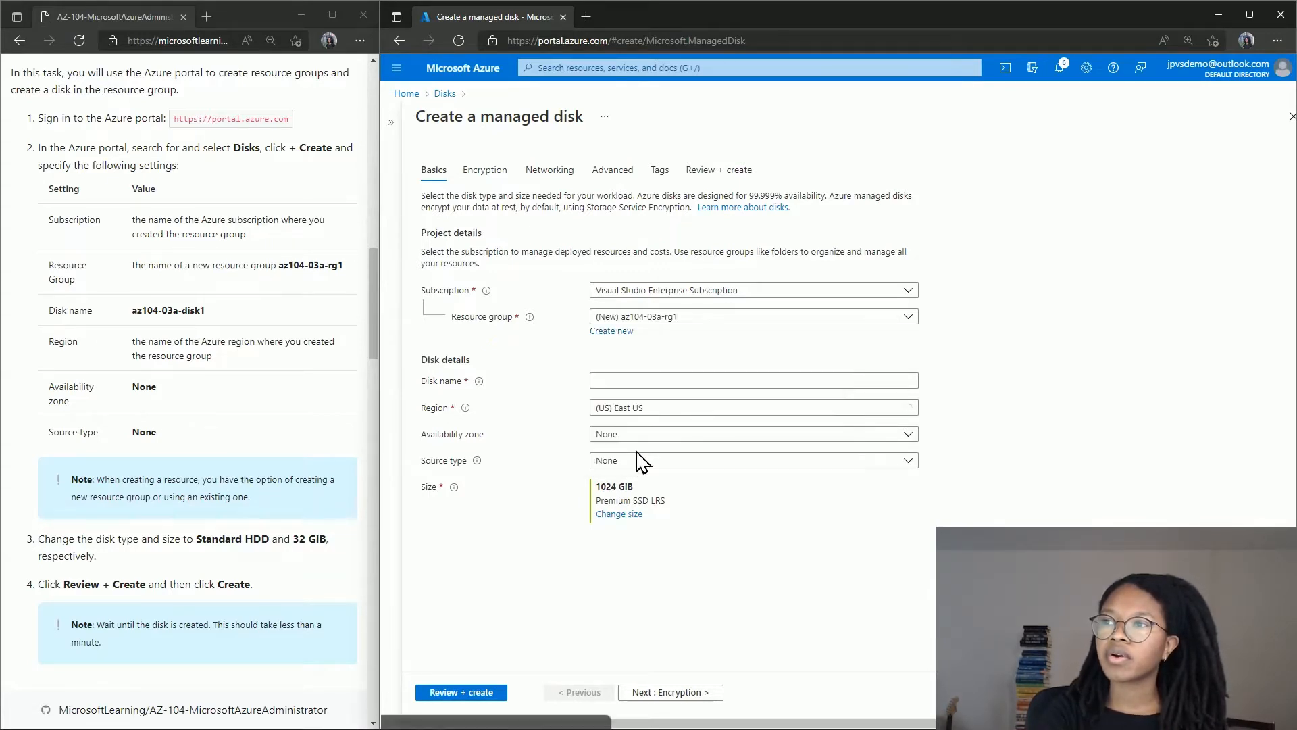
# Enter az104-03a0disk1 as the managed disk's name
pyautogui.click(639, 381)
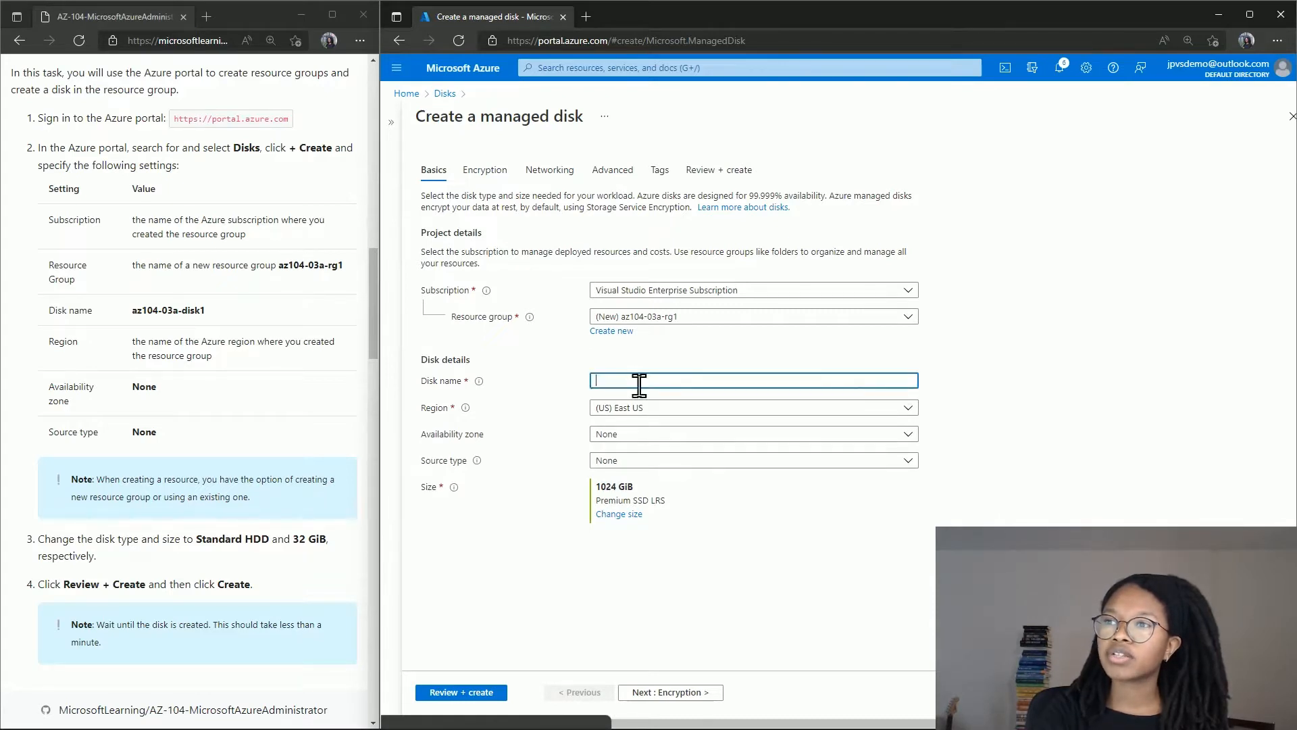
pyautogui.write('az')
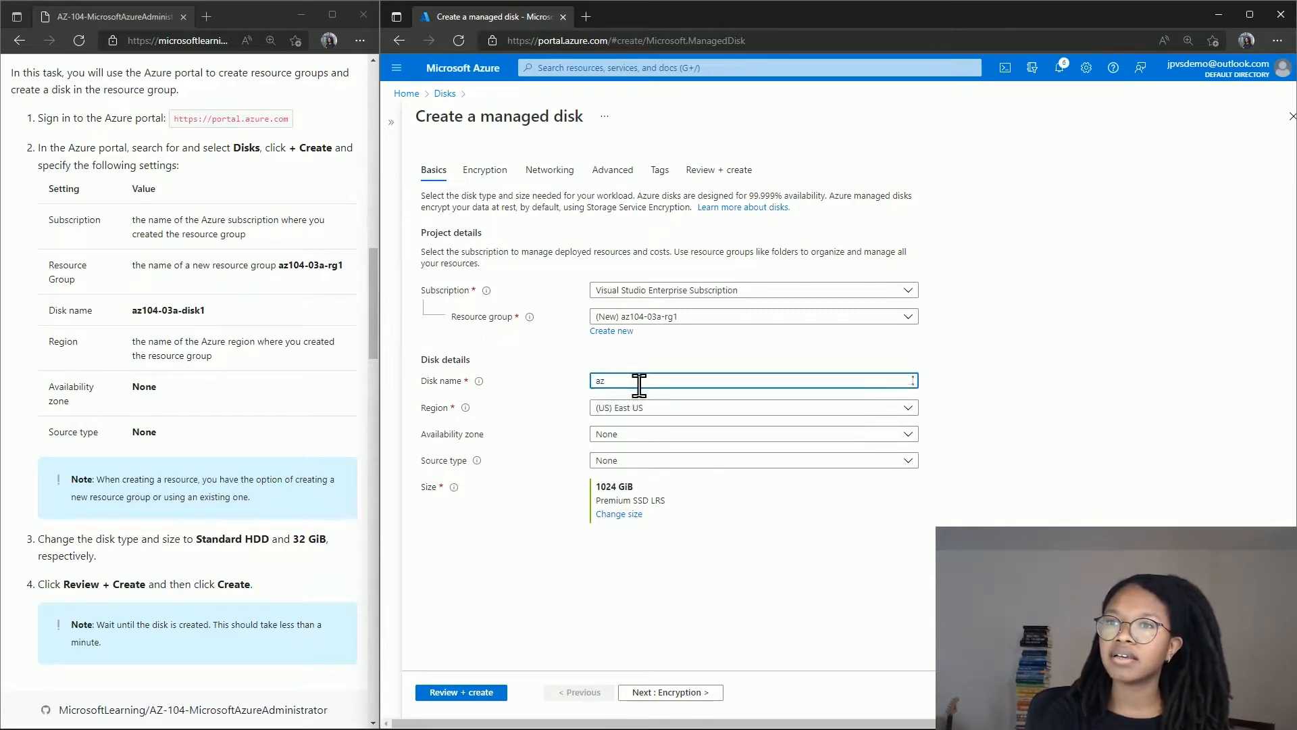
pyautogui.write('104')
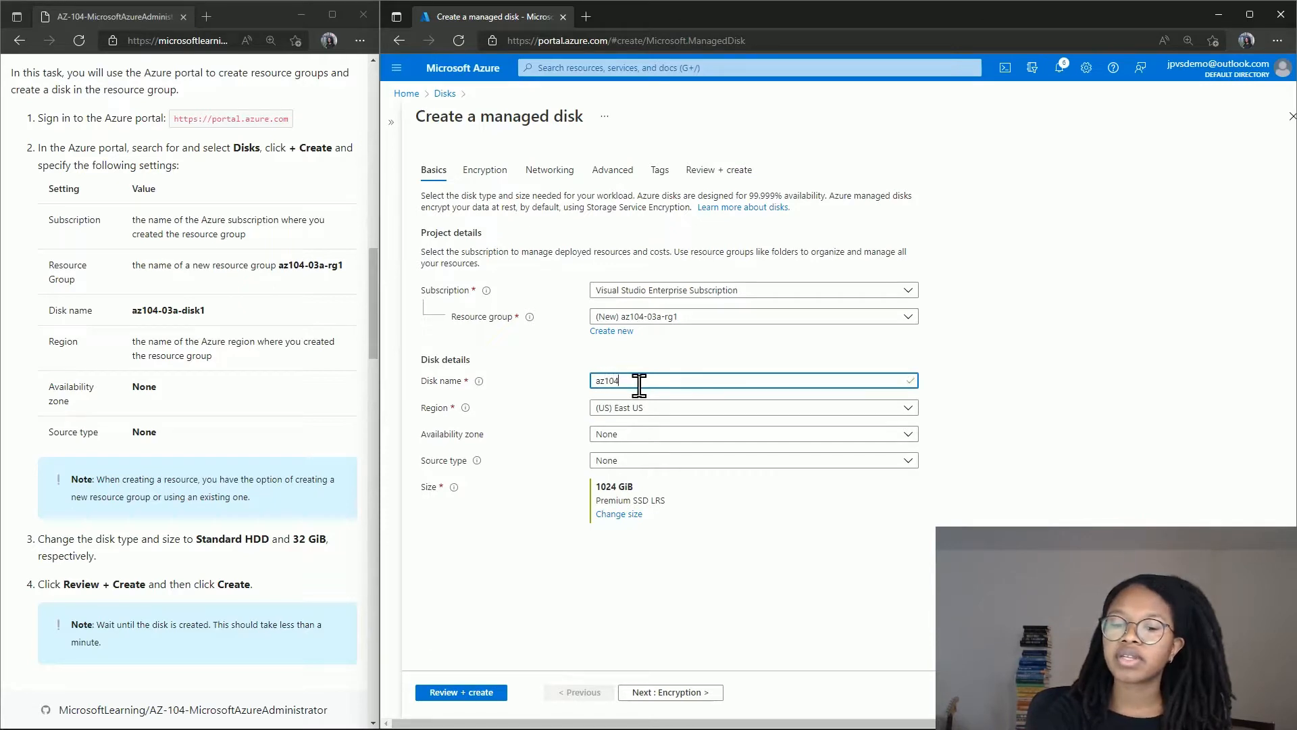
pyautogui.write('-03a')
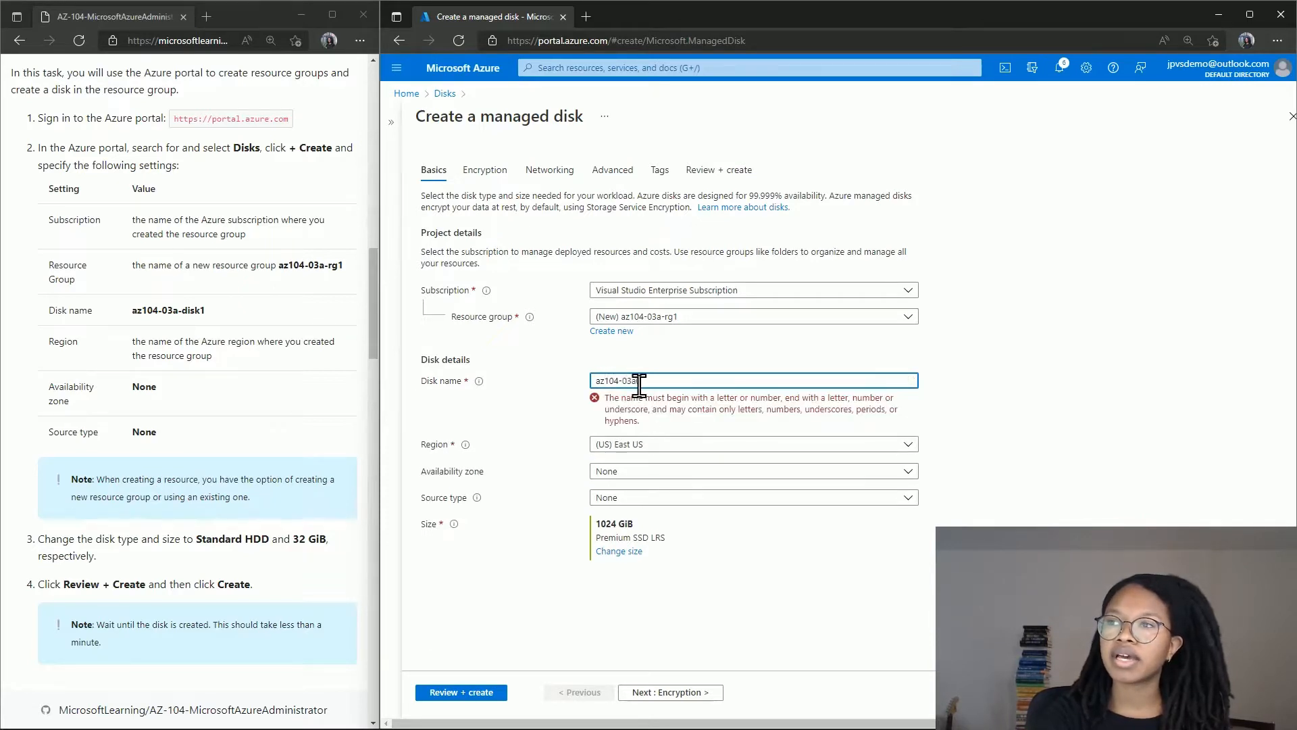
pyautogui.write('-disk1')
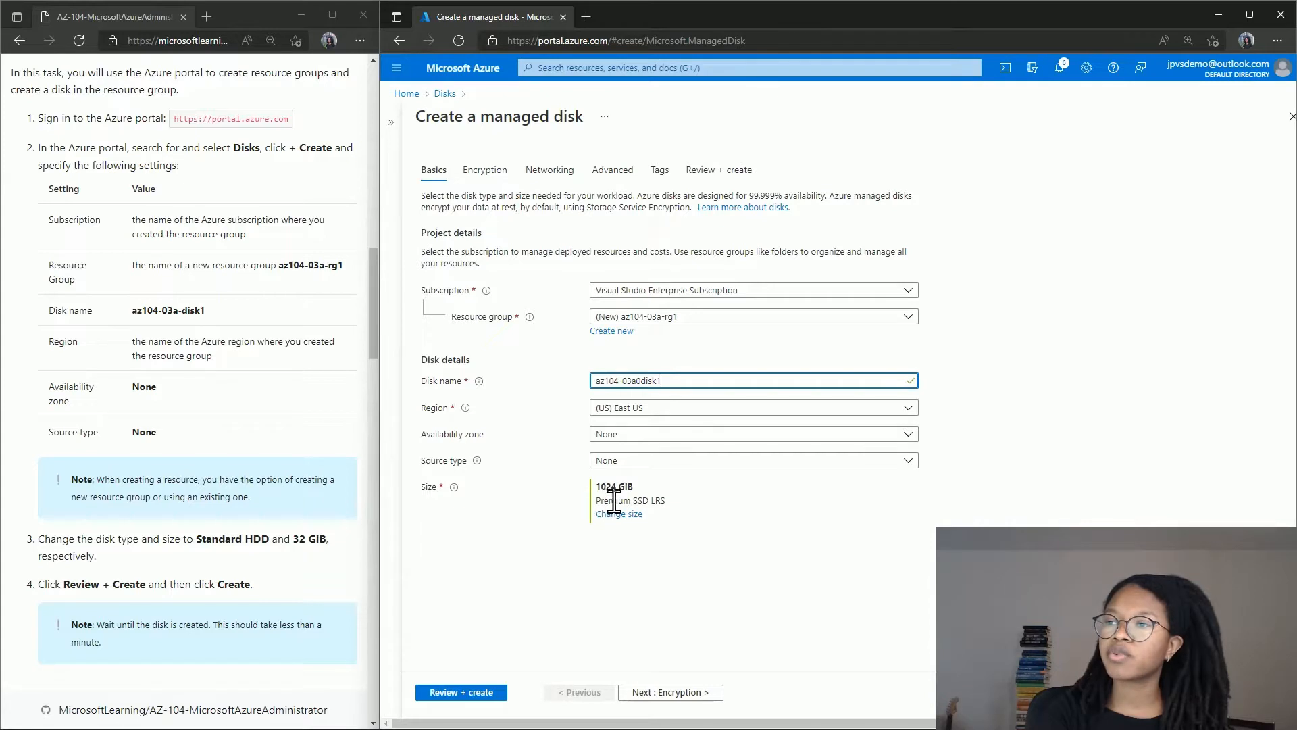
# Change the disk's SKU to Standard HDD (locally-redundant storage) and its size to 32 GiB
pyautogui.click(633, 515)
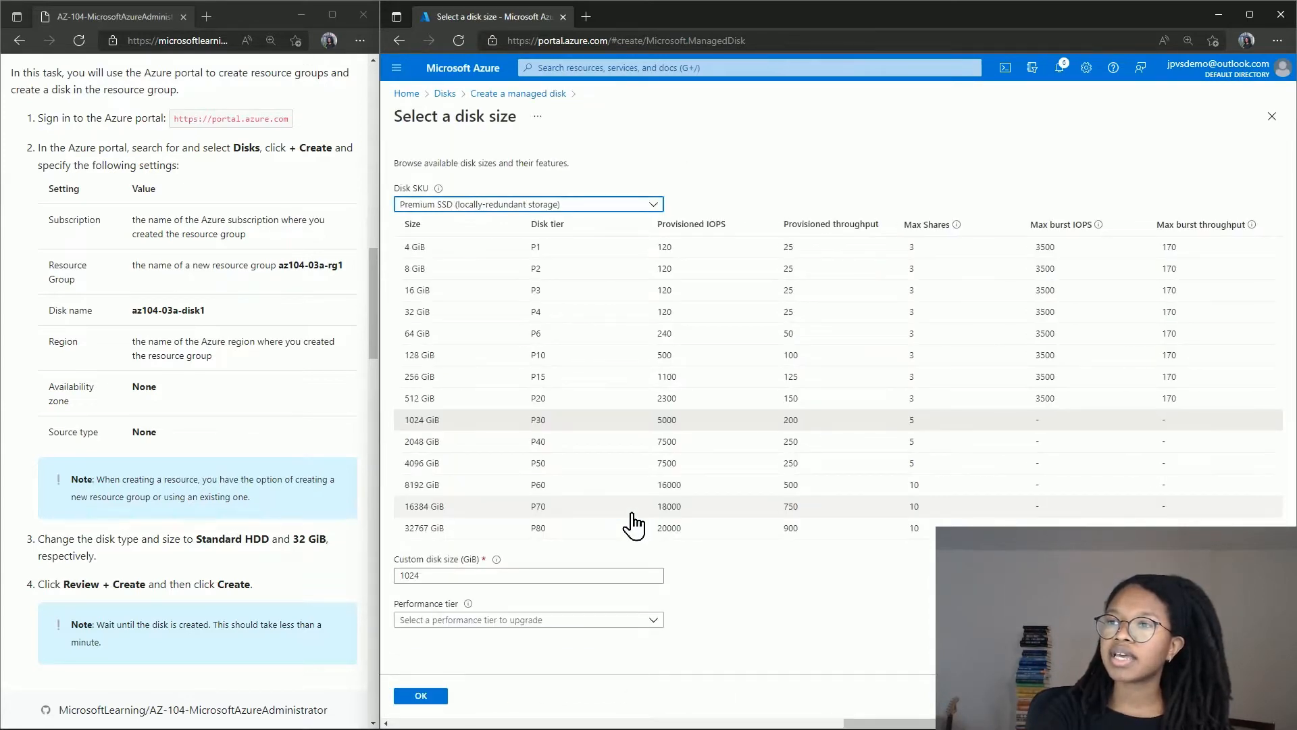
pyautogui.click(579, 204)
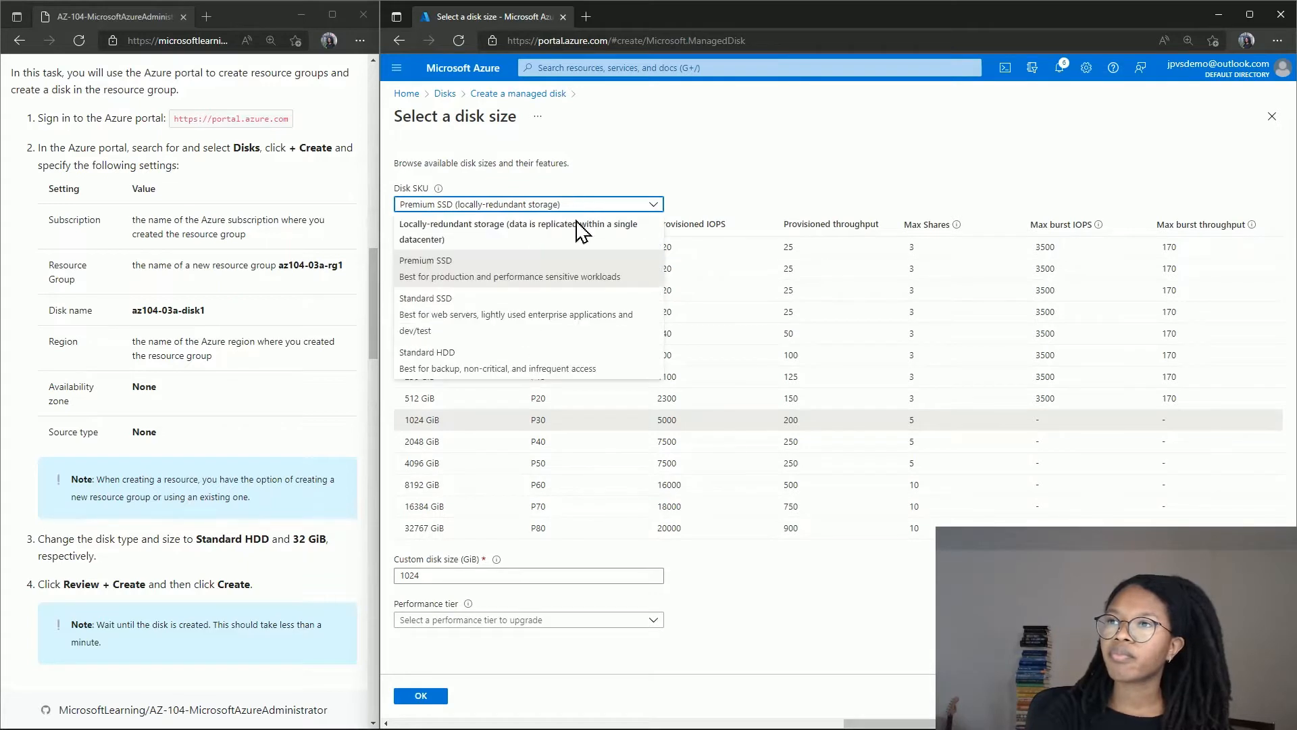
pyautogui.click(548, 360)
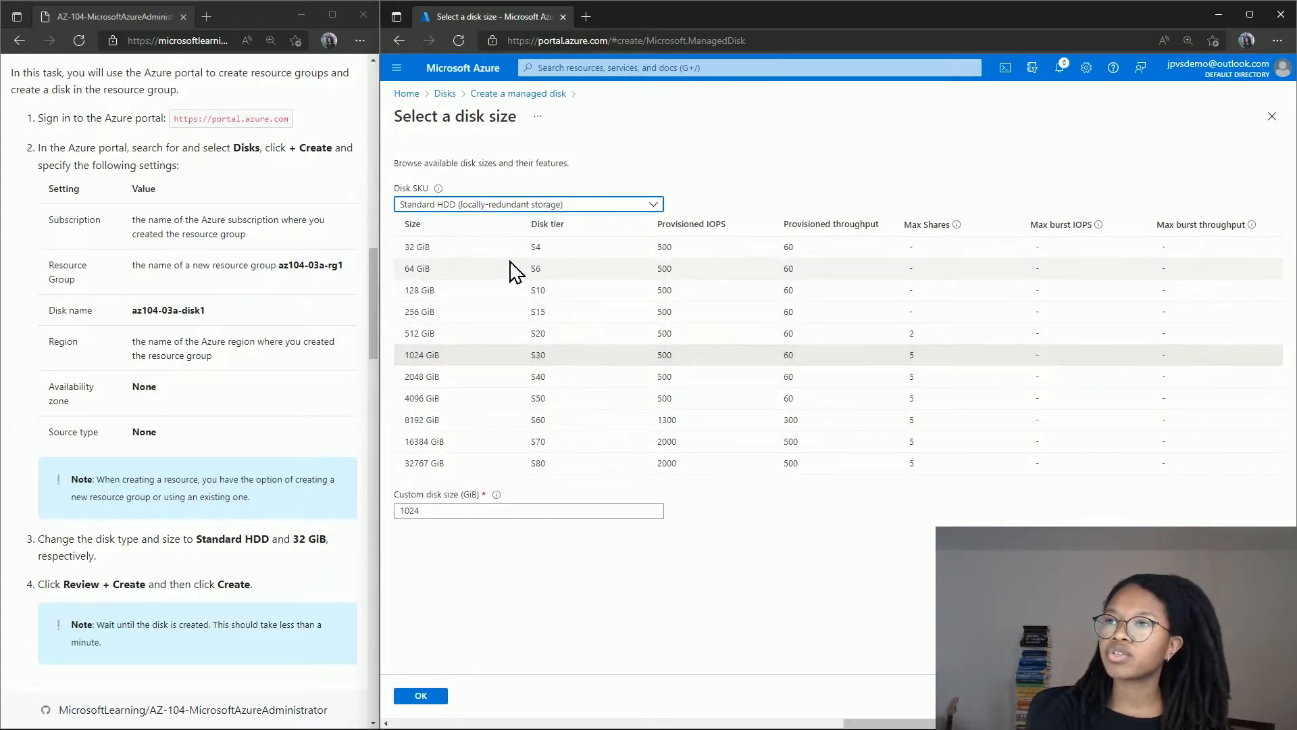
pyautogui.click(477, 249)
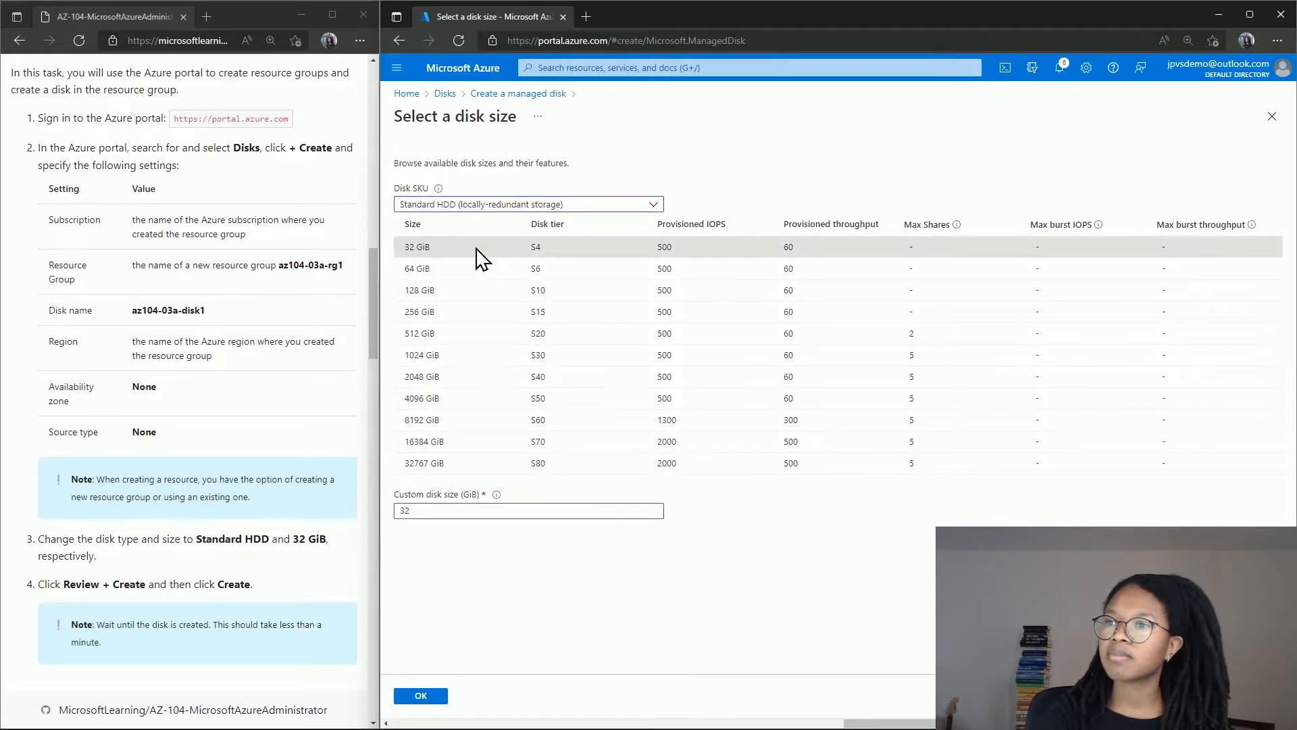
pyautogui.click(421, 696)
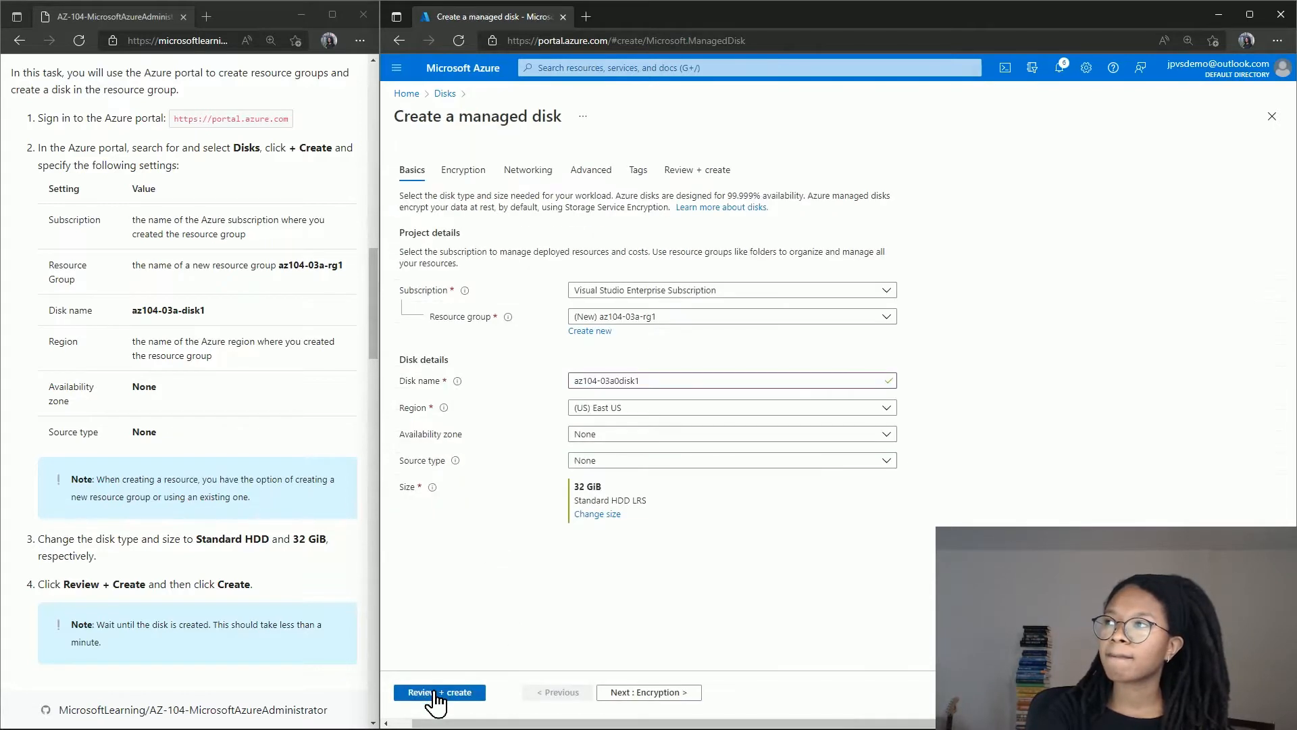
# Review the managed disk's configuration, deploy it and open the new disk resource's overview
pyautogui.scroll(-6, 308, 575)
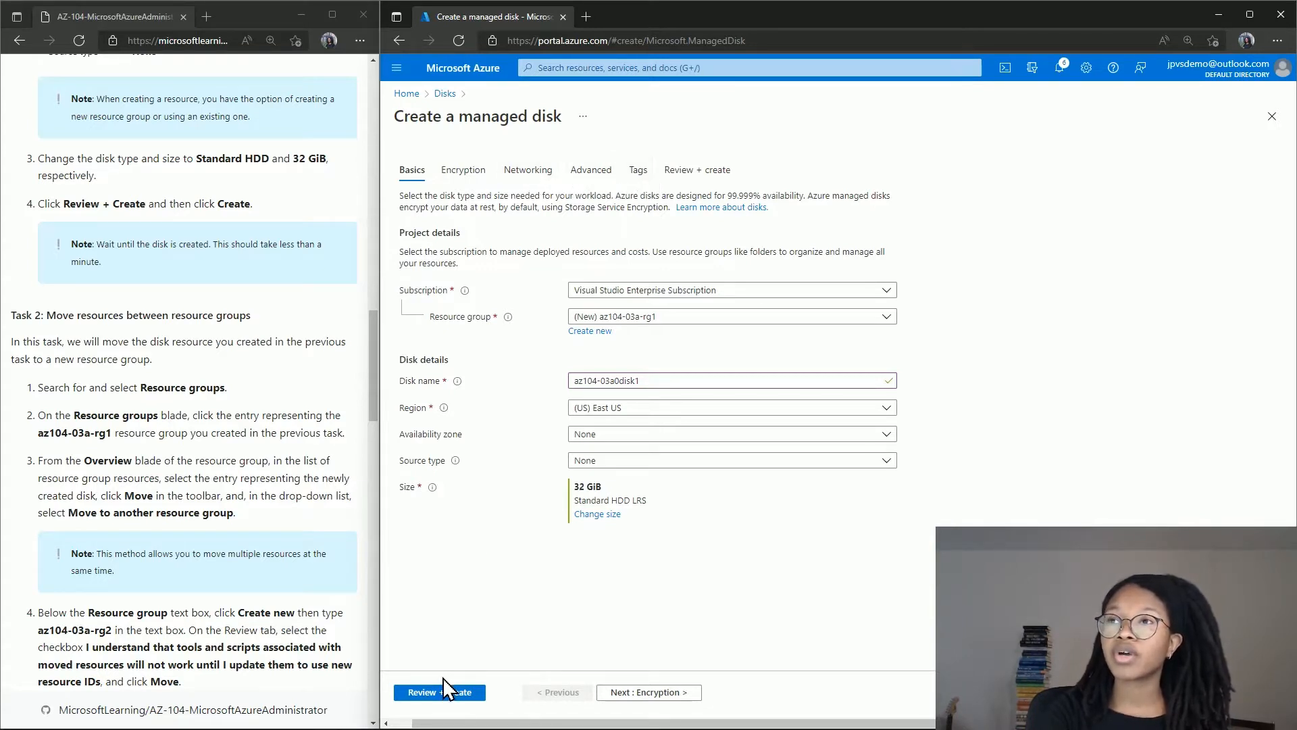
pyautogui.click(435, 696)
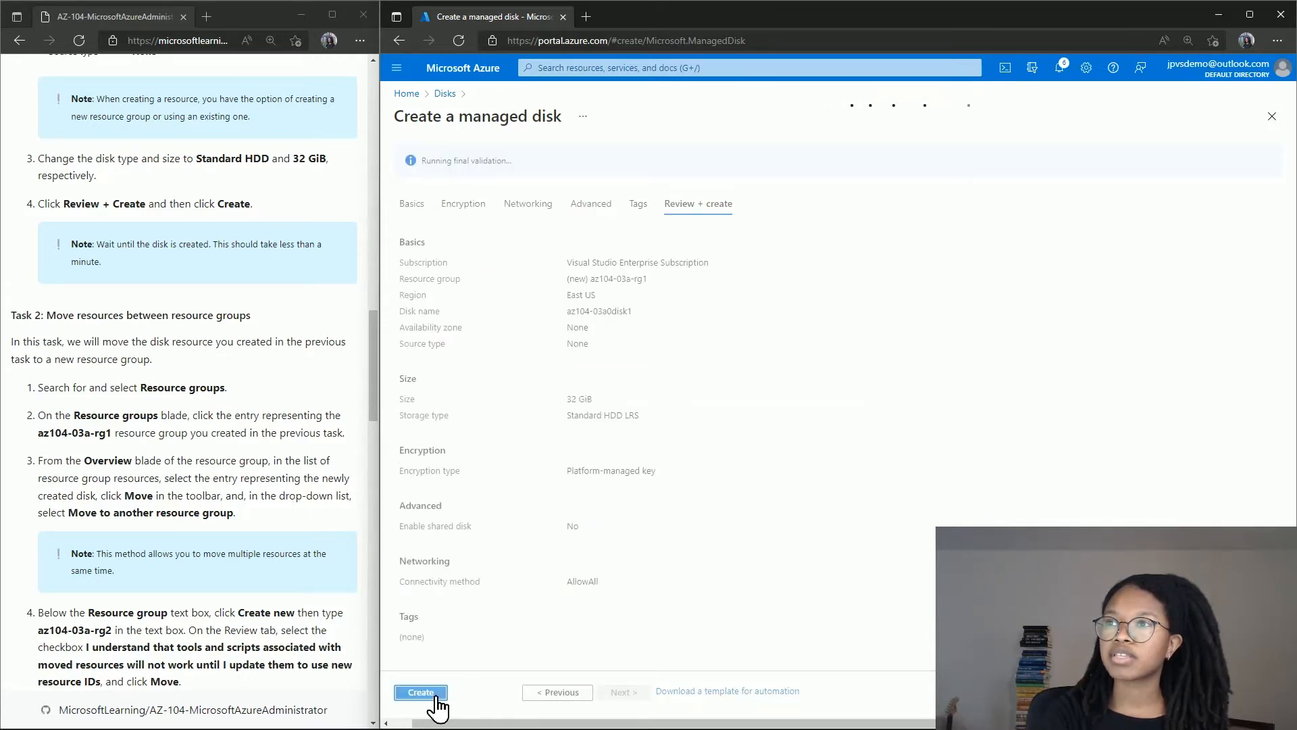
pyautogui.click(422, 693)
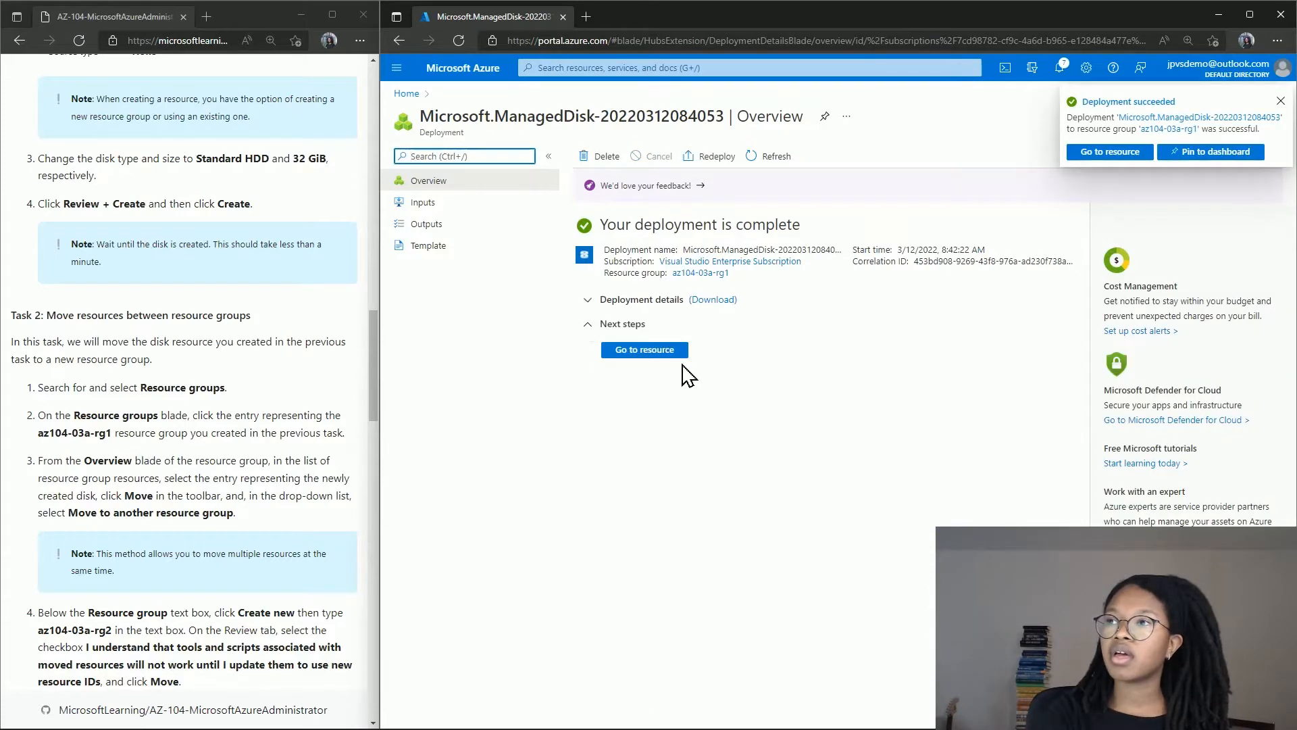
pyautogui.click(648, 351)
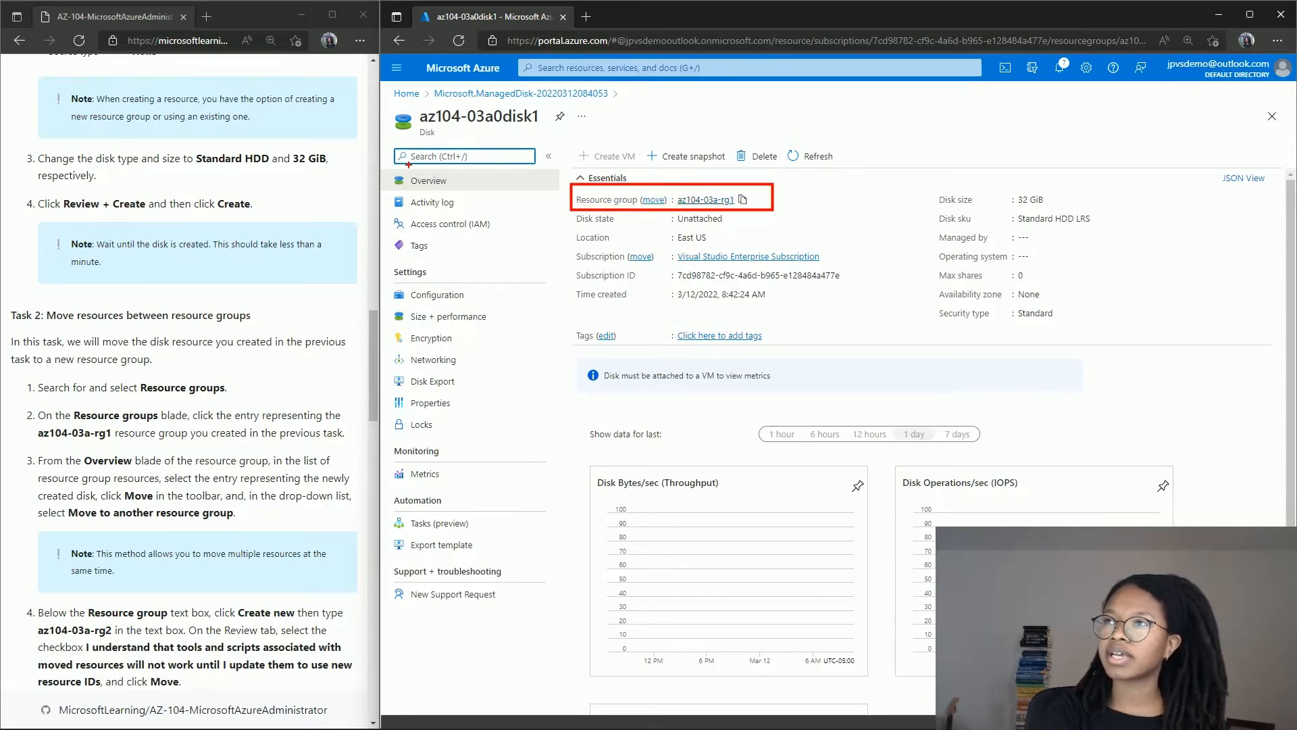
pyautogui.moveTo(387, 167); pyautogui.dragTo(533, 193)
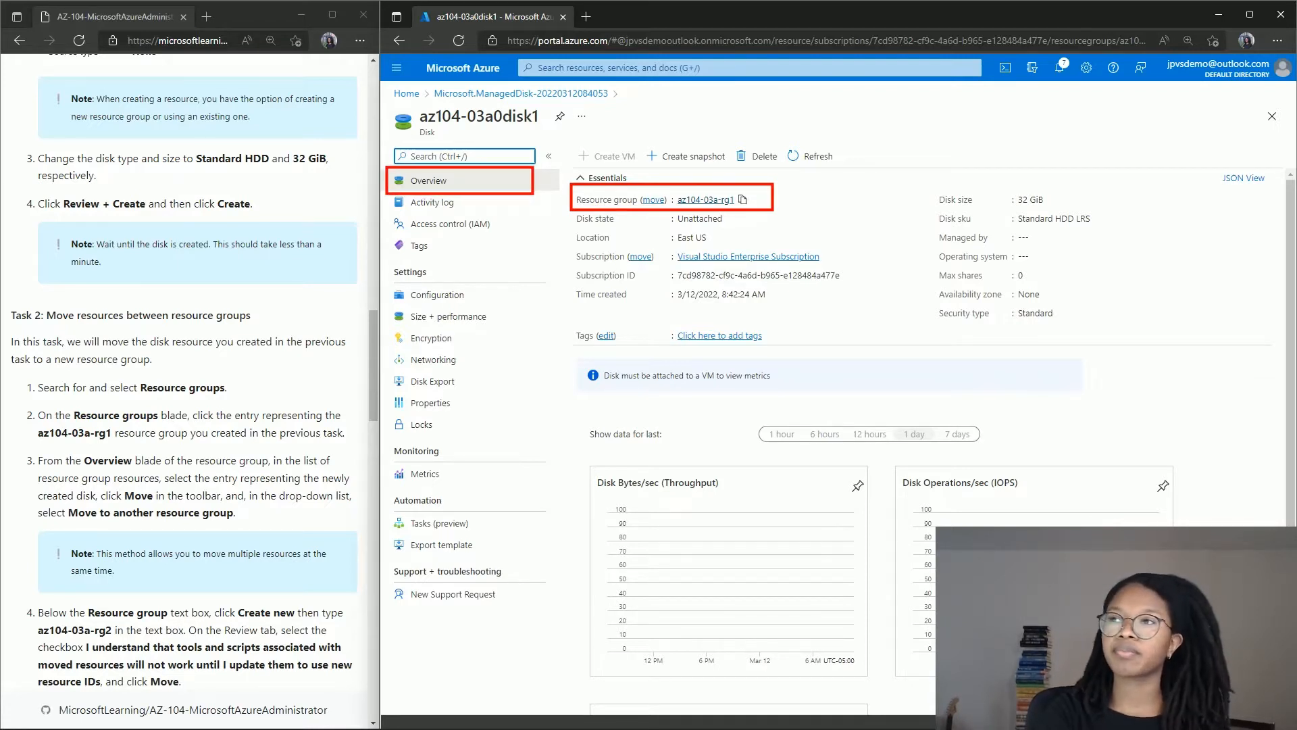
# Open the az104-03a-rg1 resource group and start moving az104-03a0disk1 to another resource group
pyautogui.press('Escape')
pyautogui.click(692, 202)
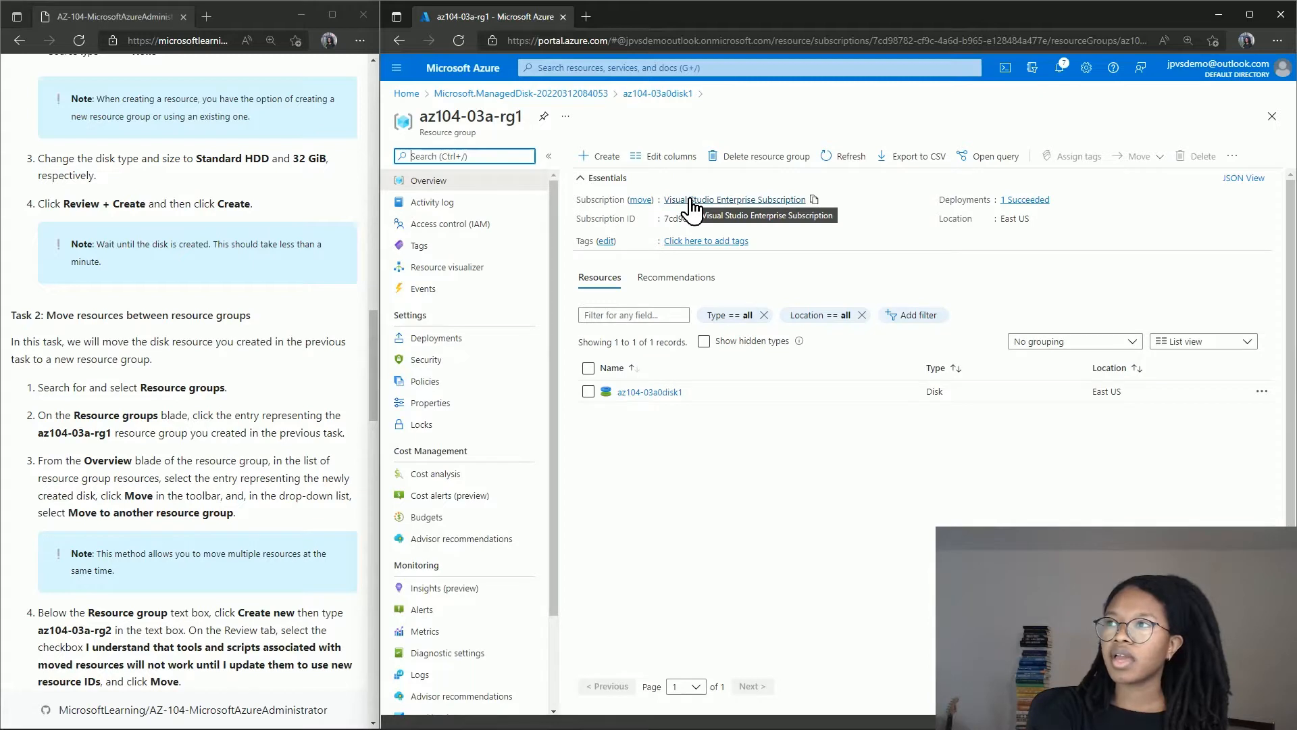
pyautogui.click(589, 392)
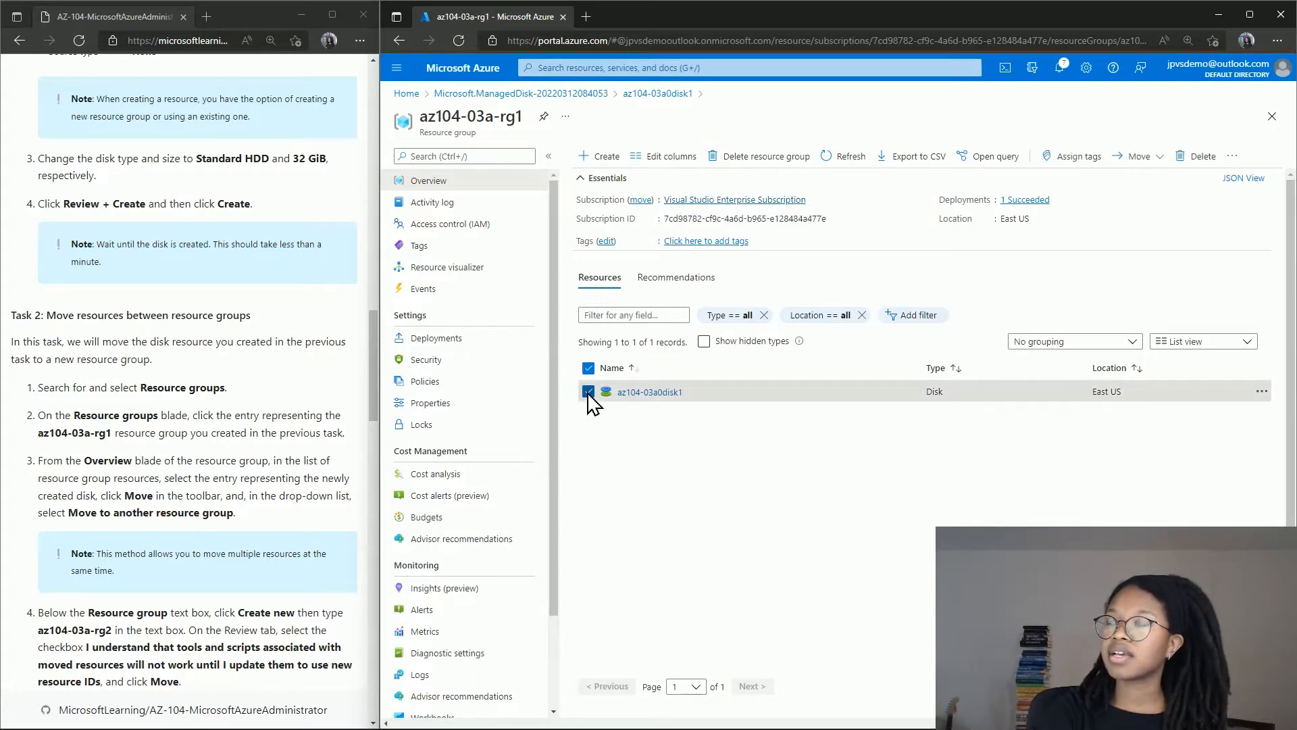
pyautogui.click(1141, 157)
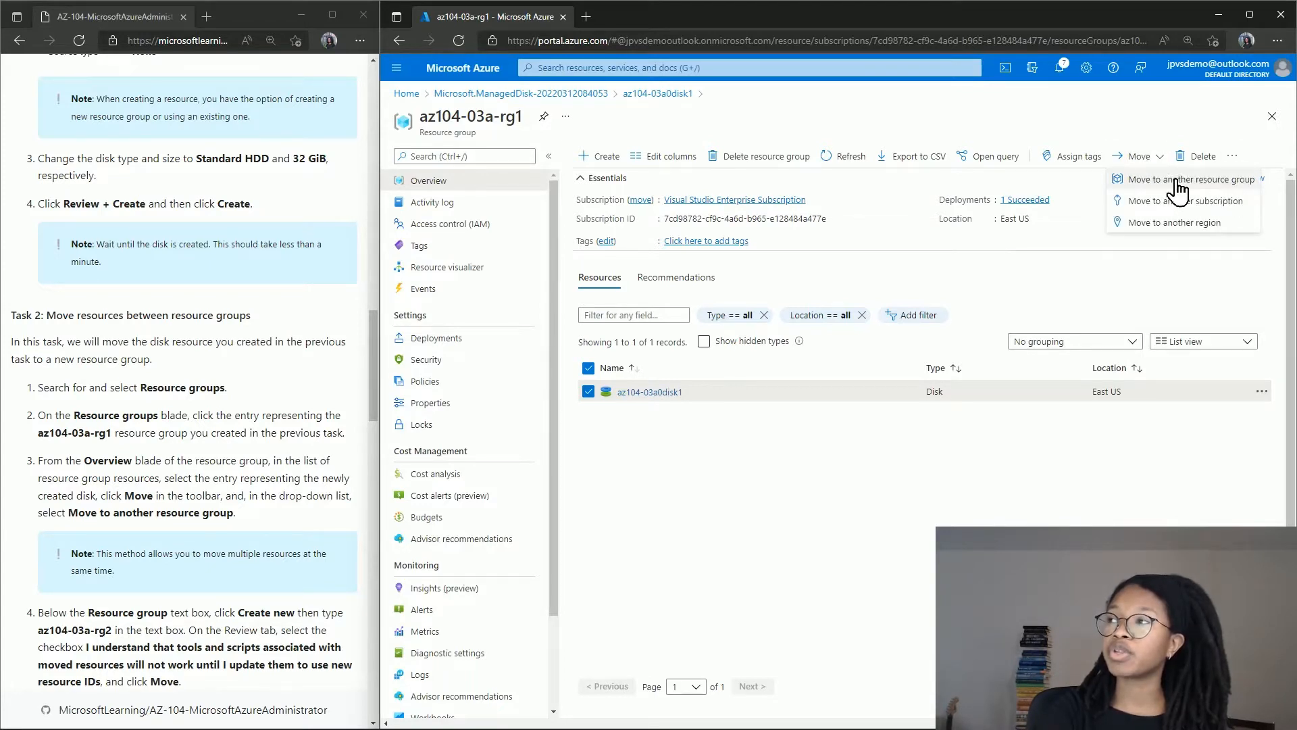
pyautogui.click(1145, 191)
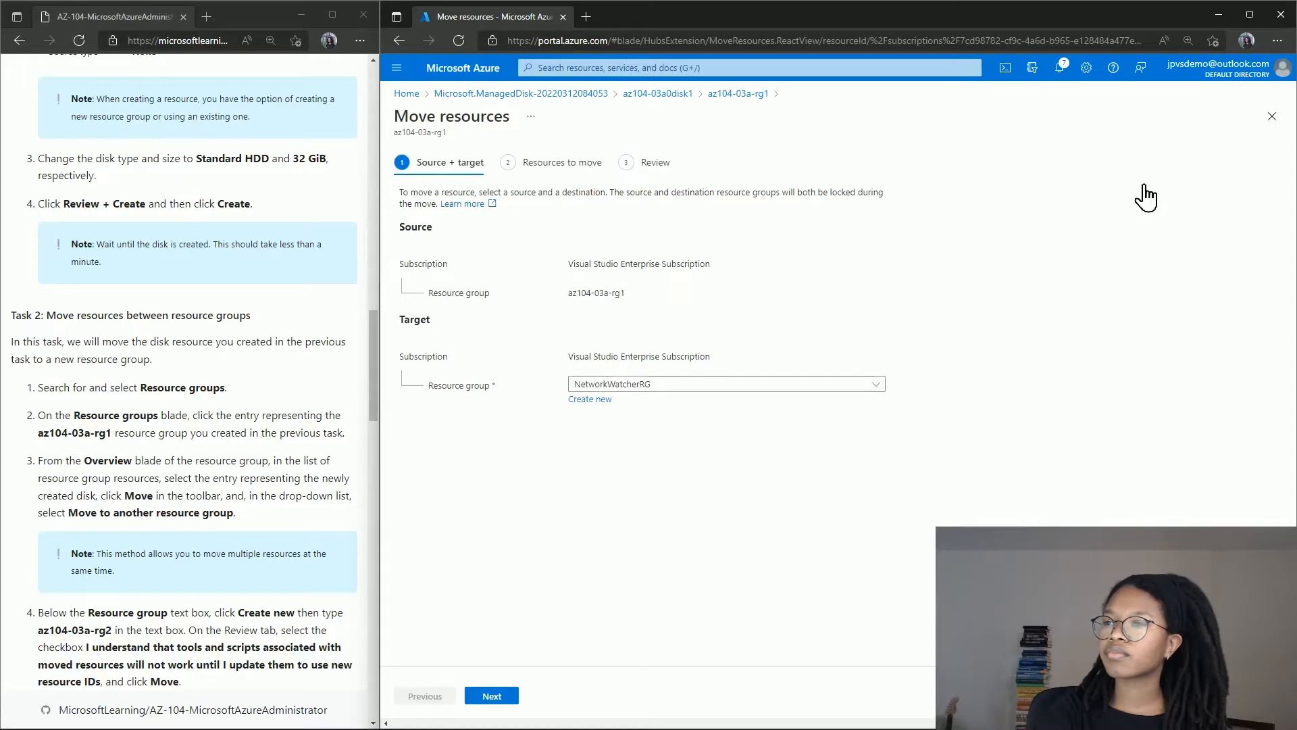
# Create a new target resource group named az104-03-rg2 for the move
pyautogui.click(598, 400)
pyautogui.scroll(-3, 261, 465)
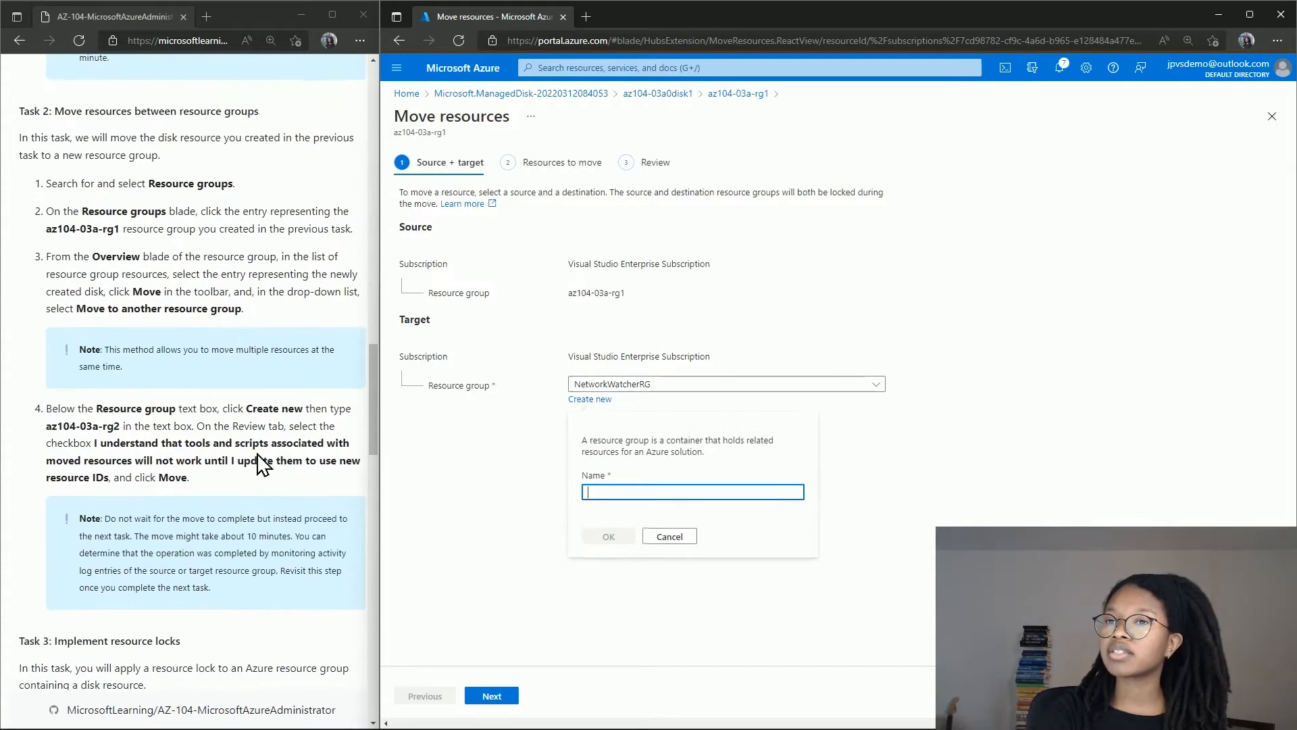
pyautogui.scroll(-5, 262, 465)
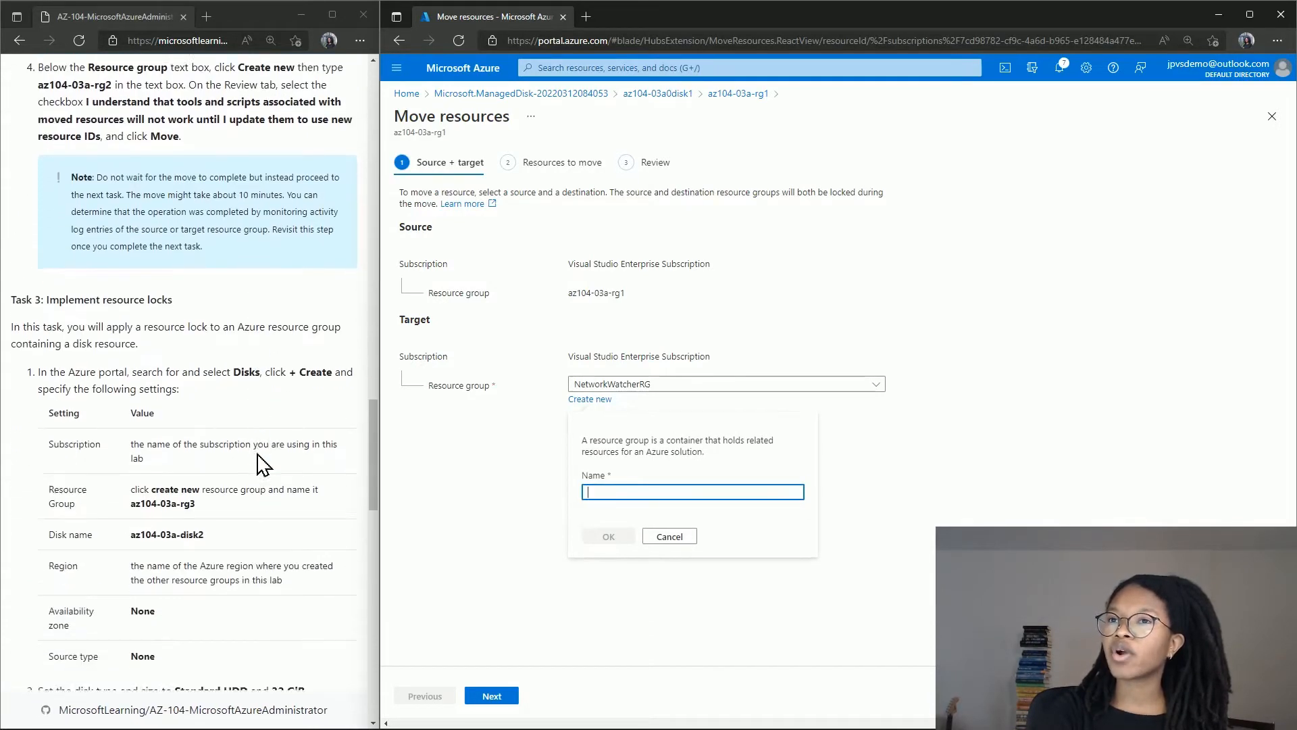
pyautogui.write('az')
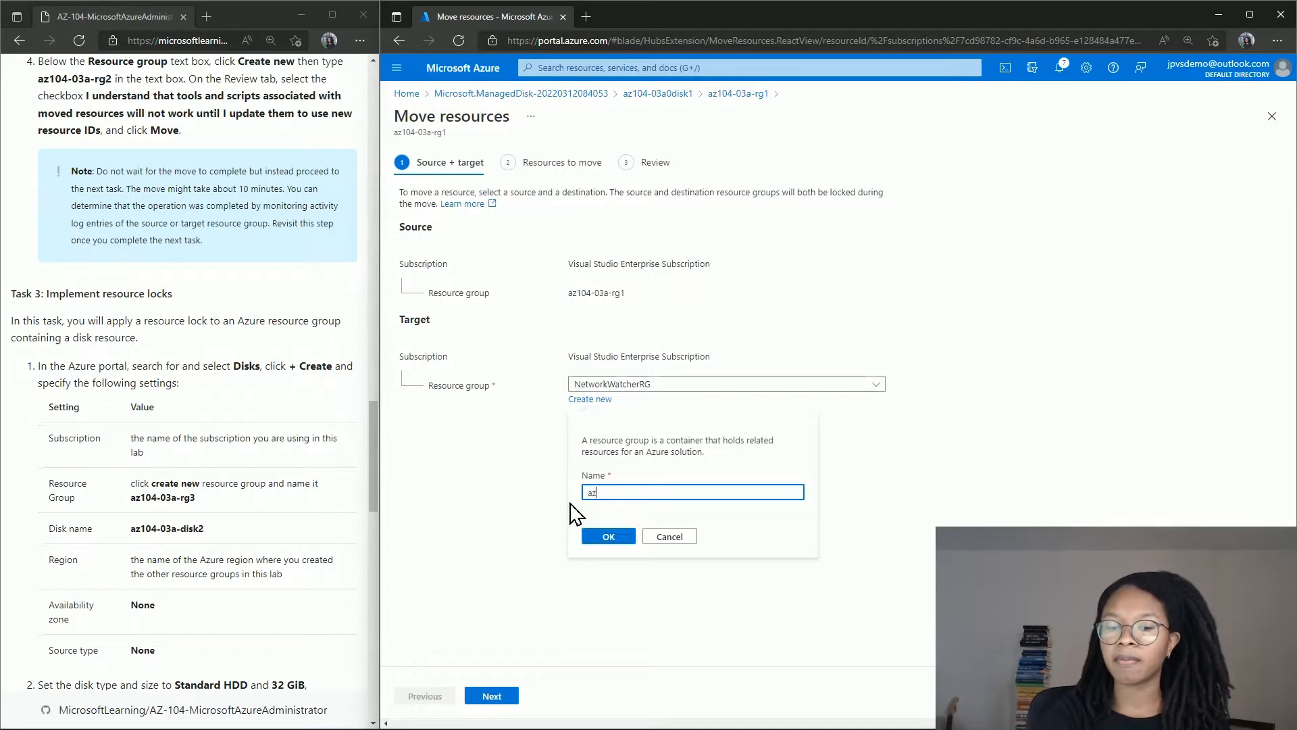
pyautogui.write('104-0')
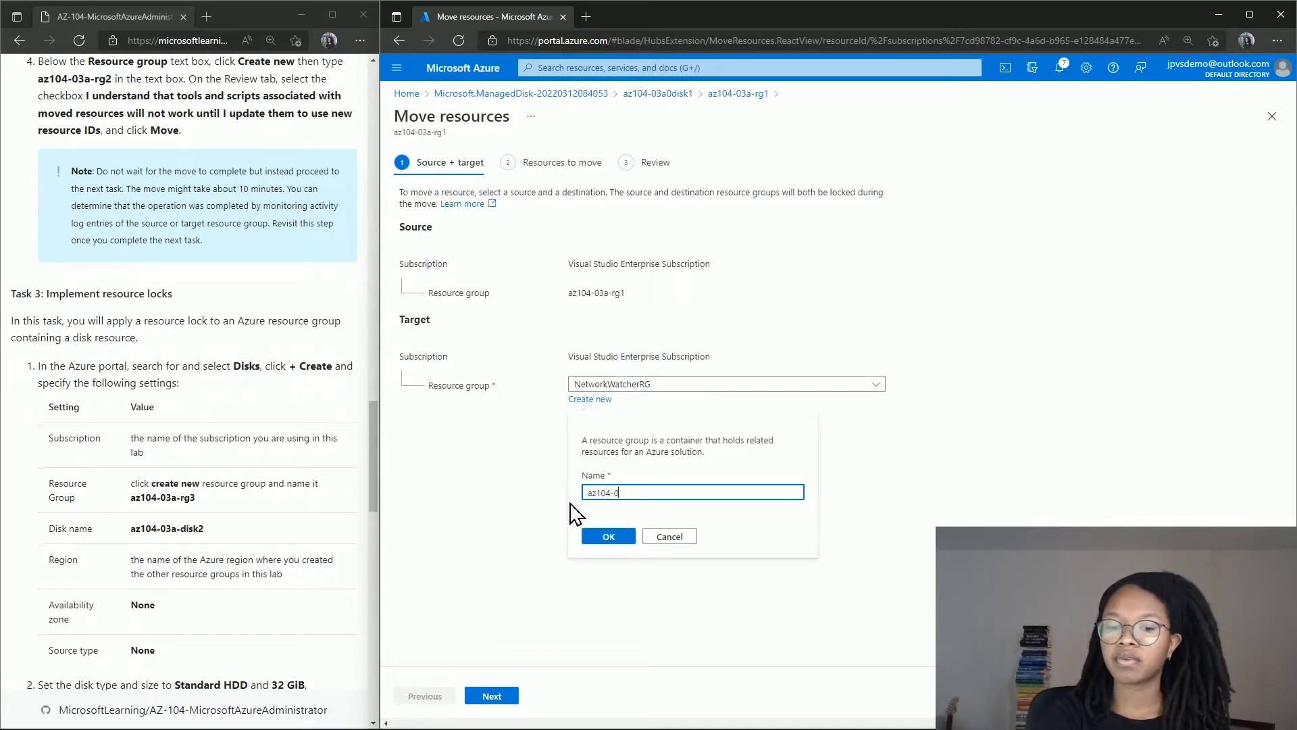
pyautogui.write('3-')
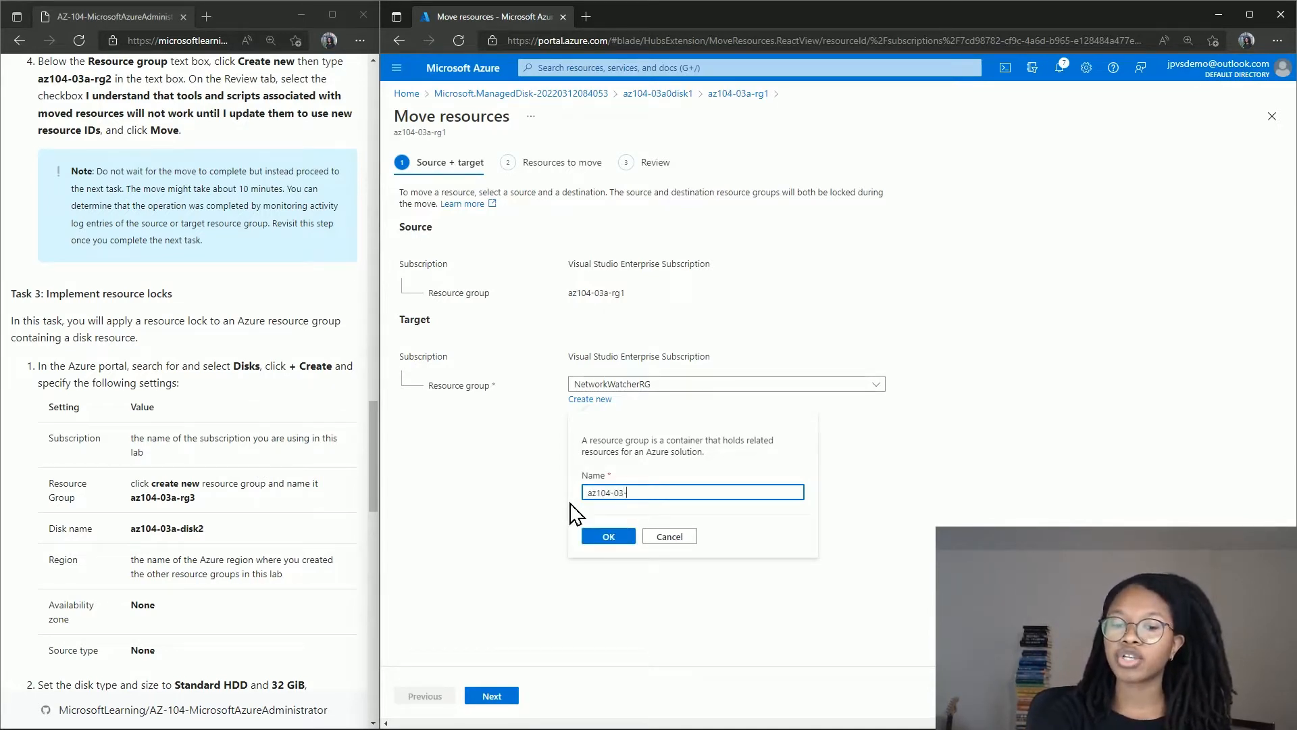
pyautogui.write('rg2')
pyautogui.click(630, 539)
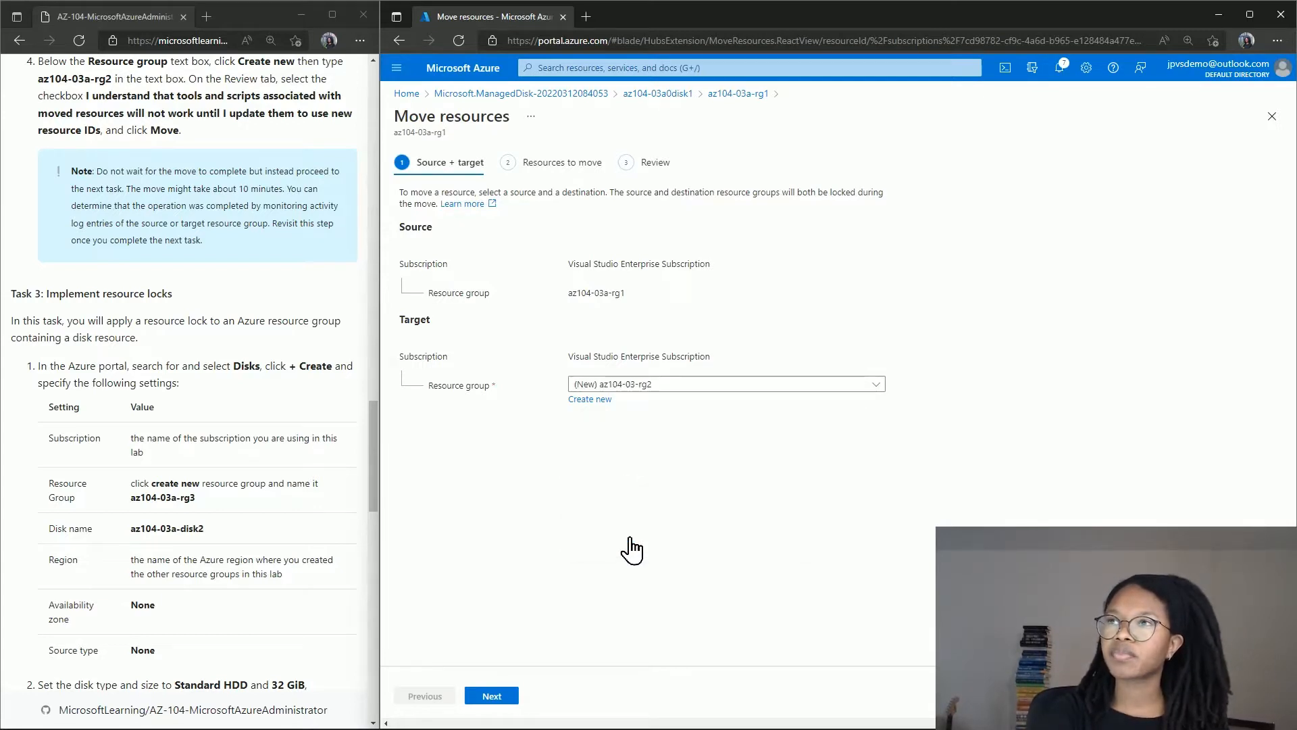
# Validate the disk for moving, acknowledge that tools and scripts need the new resource IDs, and submit the move
pyautogui.click(494, 704)
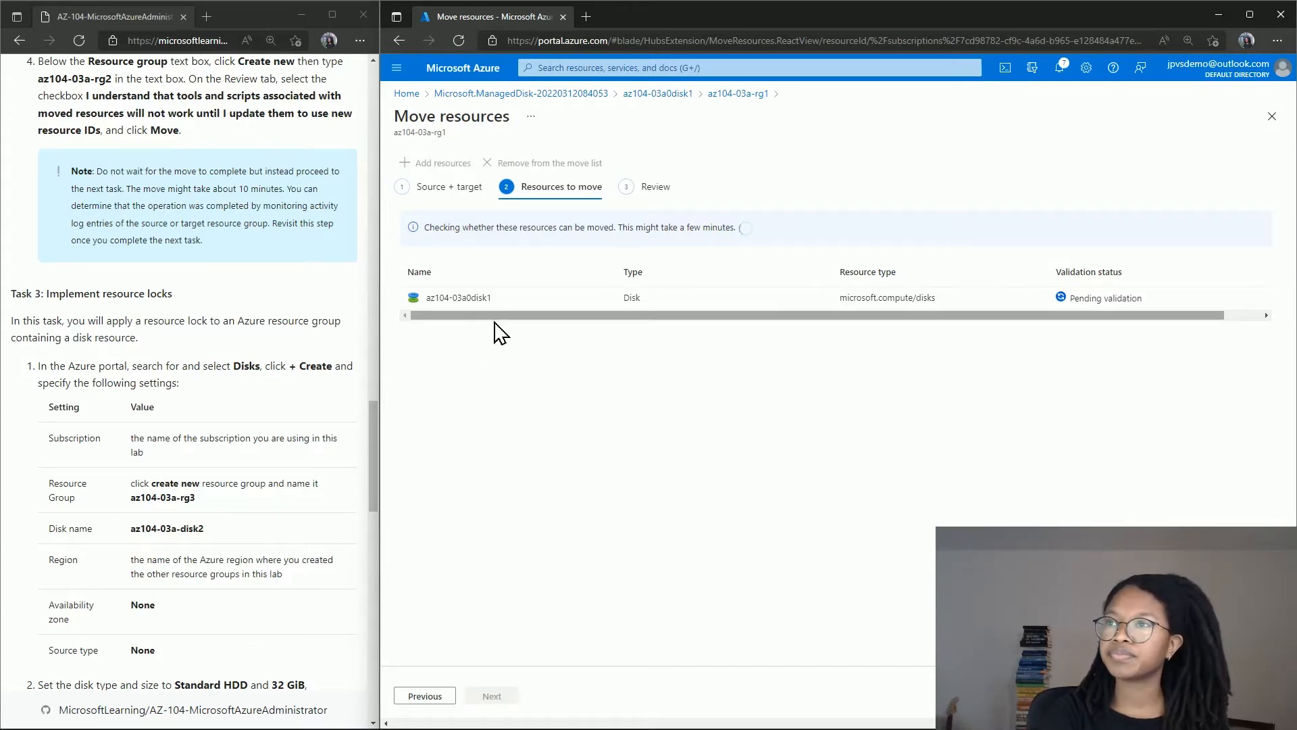
pyautogui.scroll(3, 122, 463)
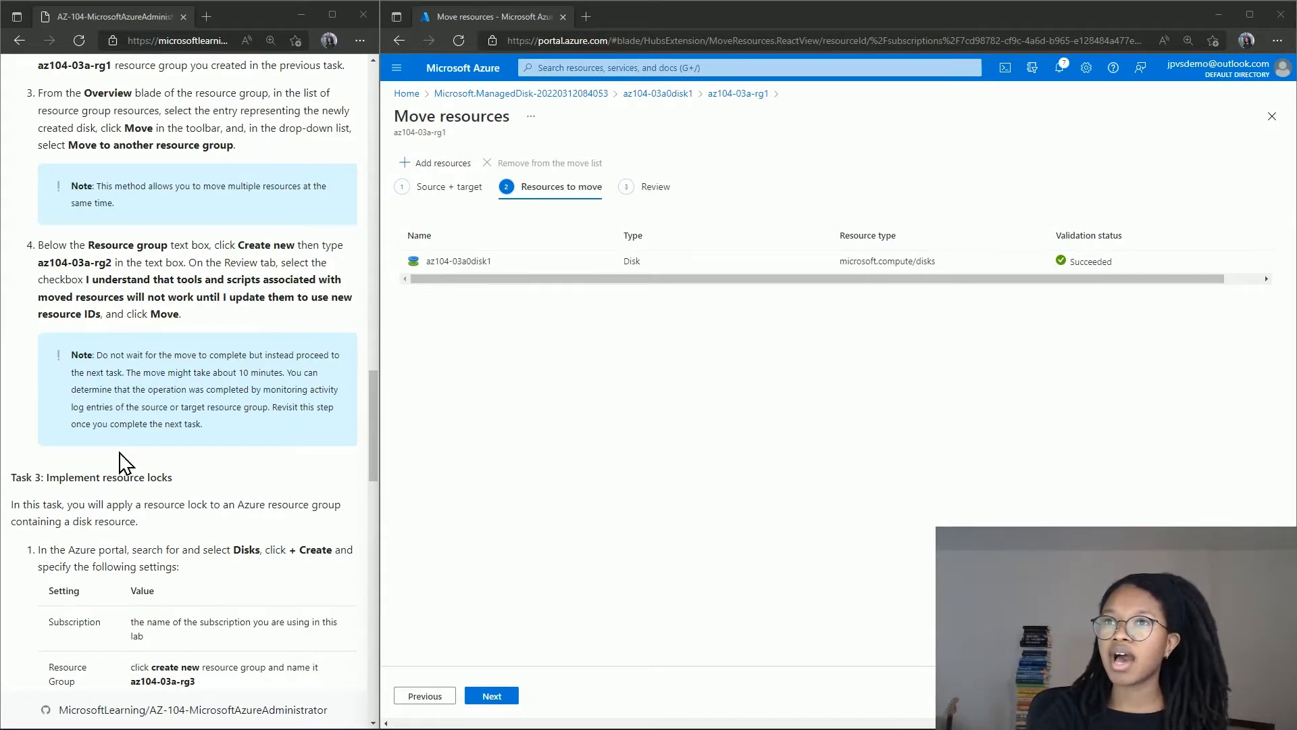
pyautogui.click(487, 697)
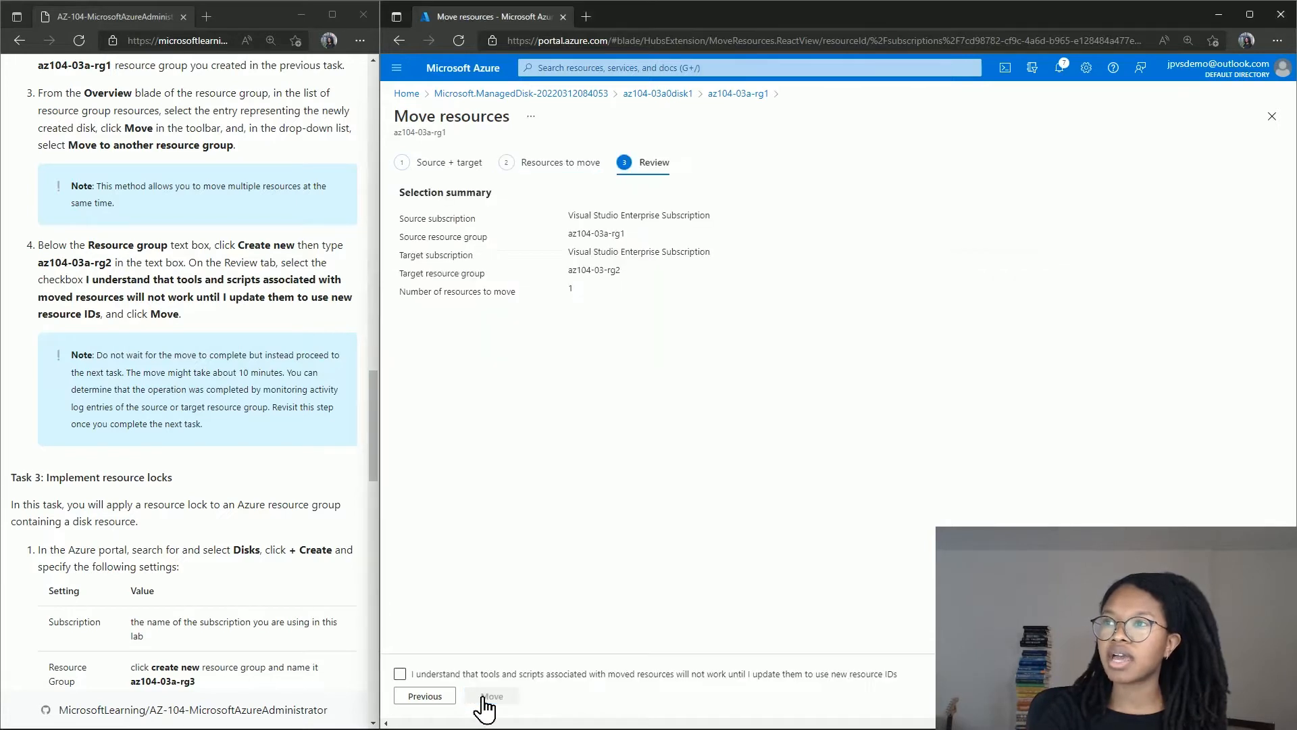
pyautogui.click(400, 674)
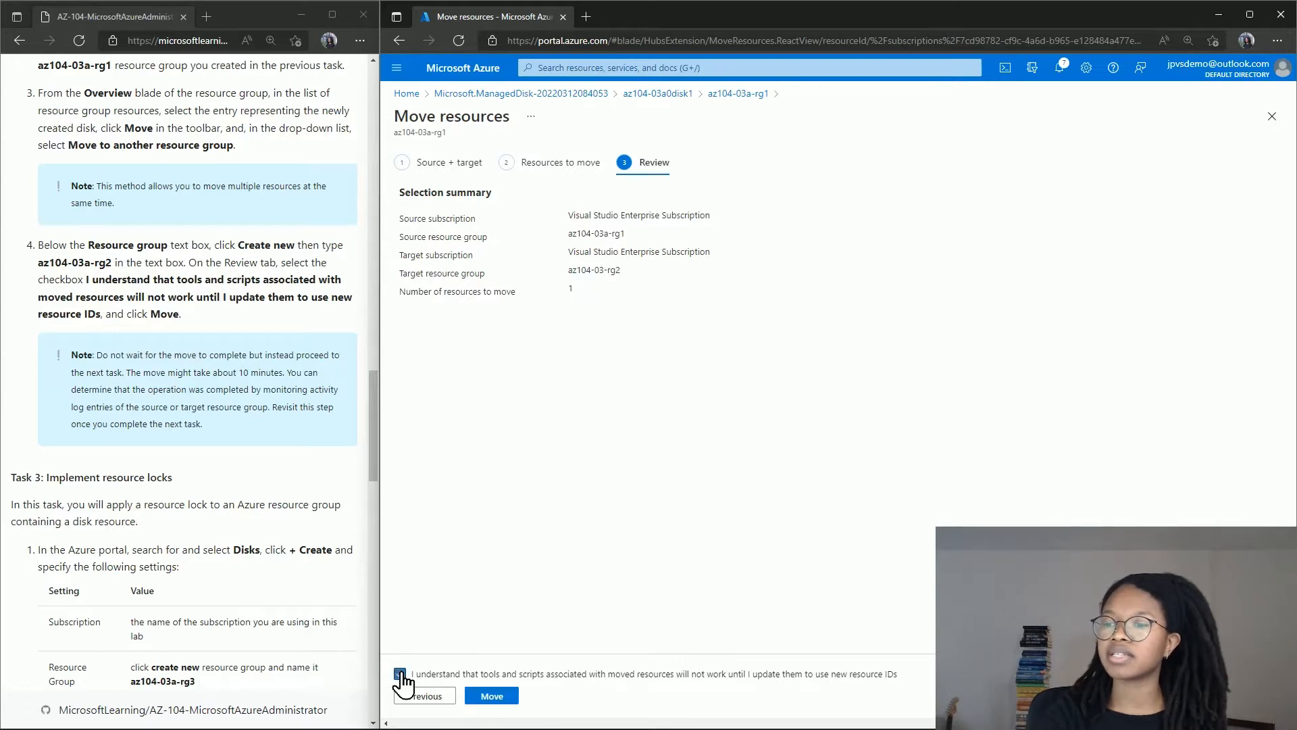
pyautogui.click(503, 698)
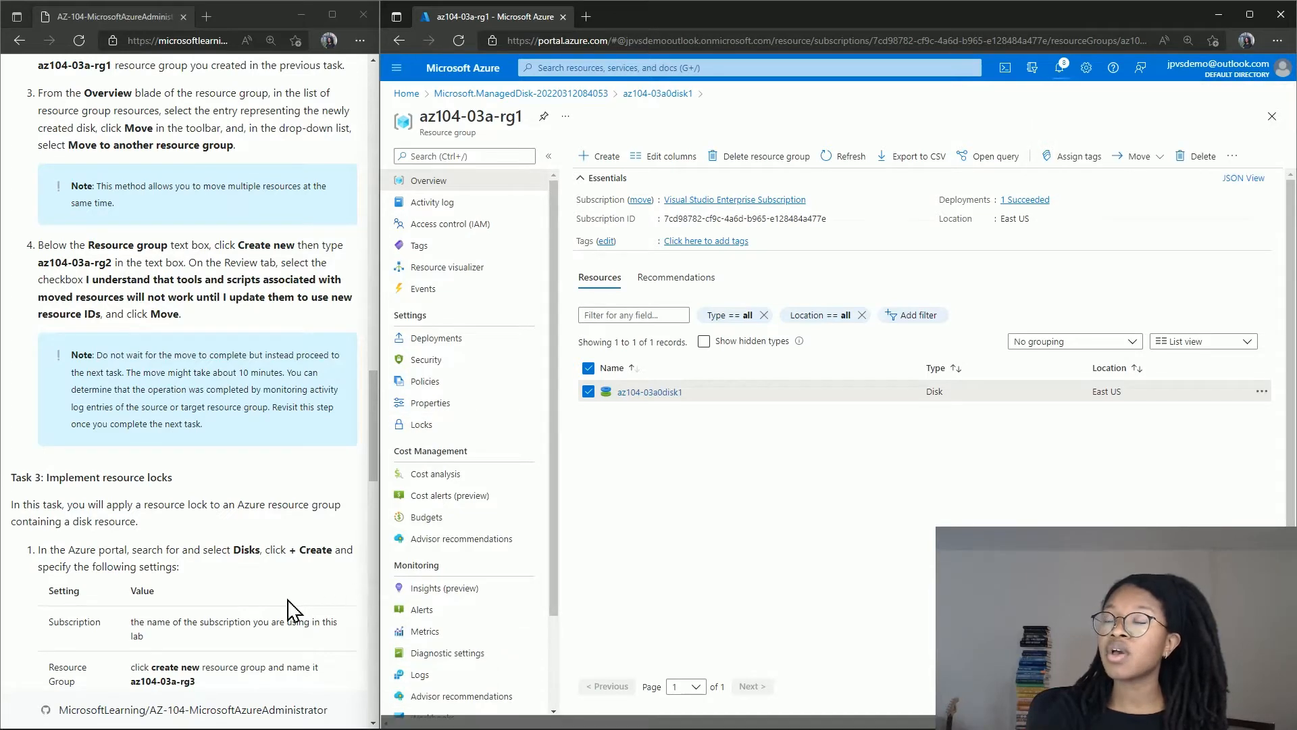
# Go to the Disks service and start creating another managed disk, collapsing the list of existing disks
pyautogui.scroll(-6, 292, 611)
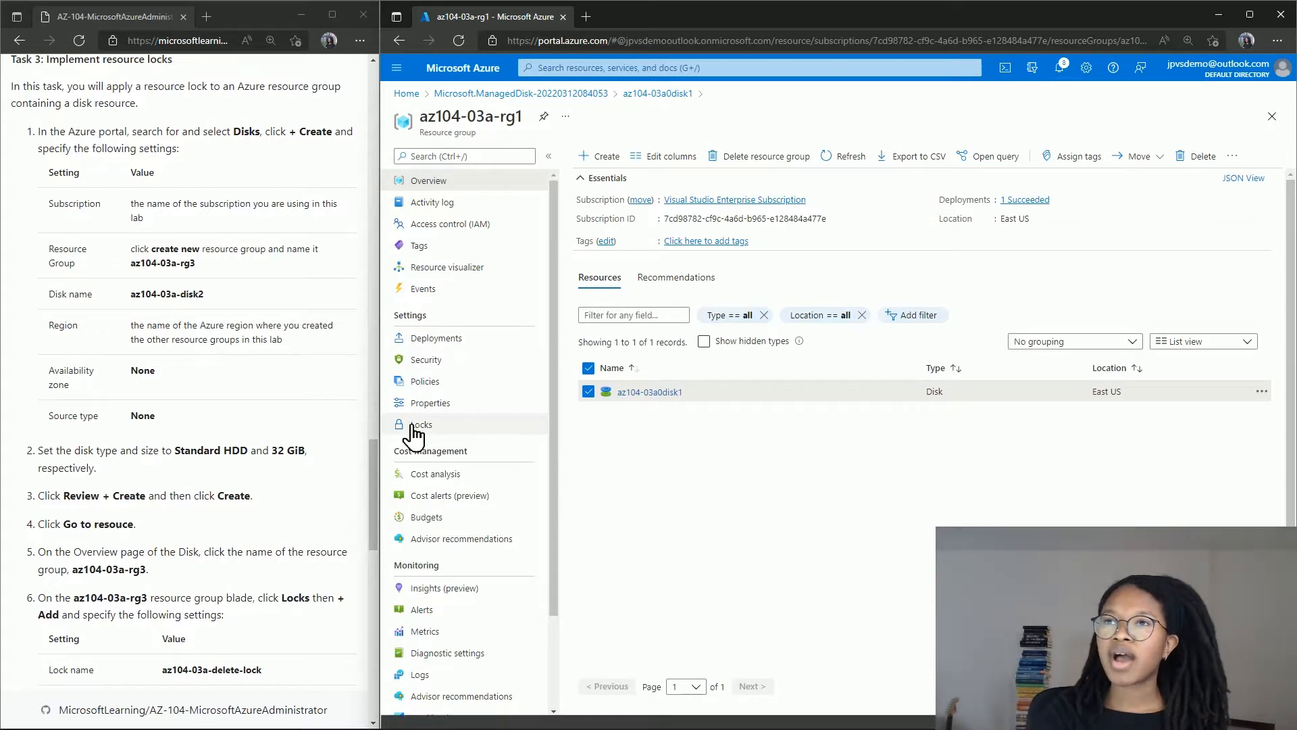
pyautogui.click(581, 66)
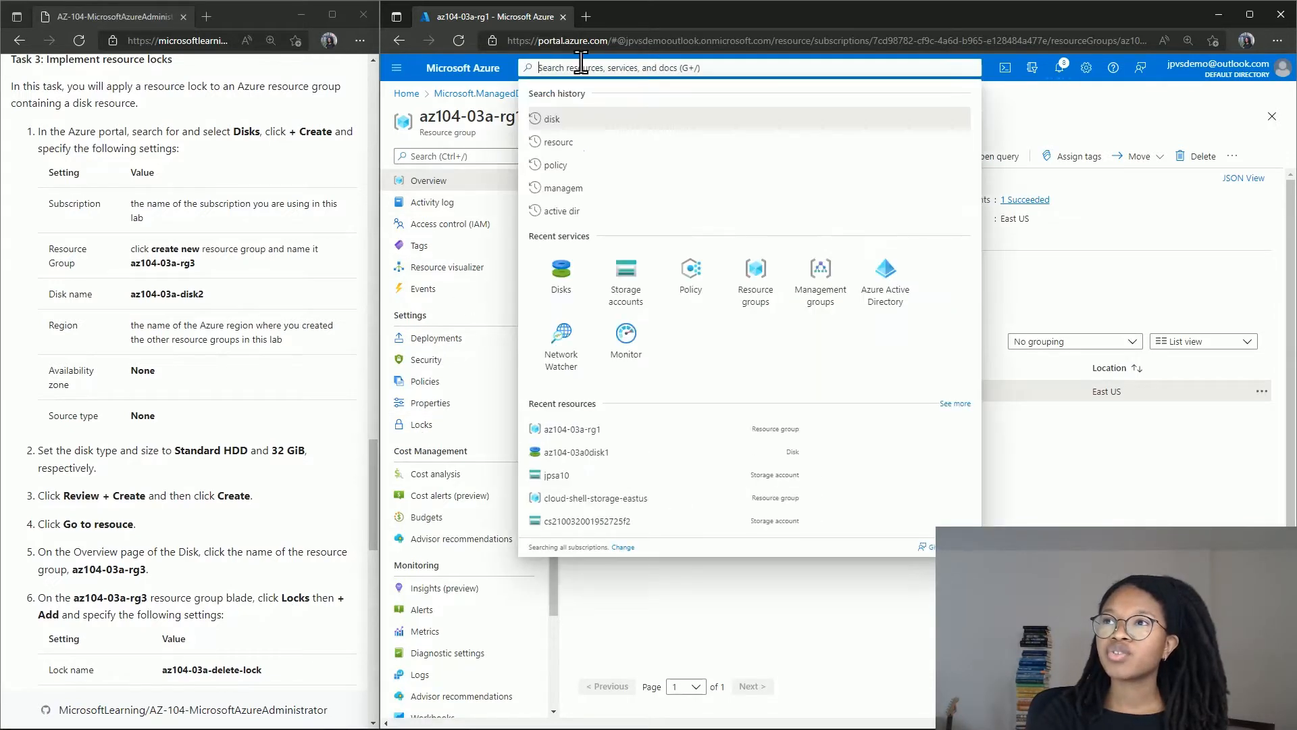
pyautogui.click(561, 272)
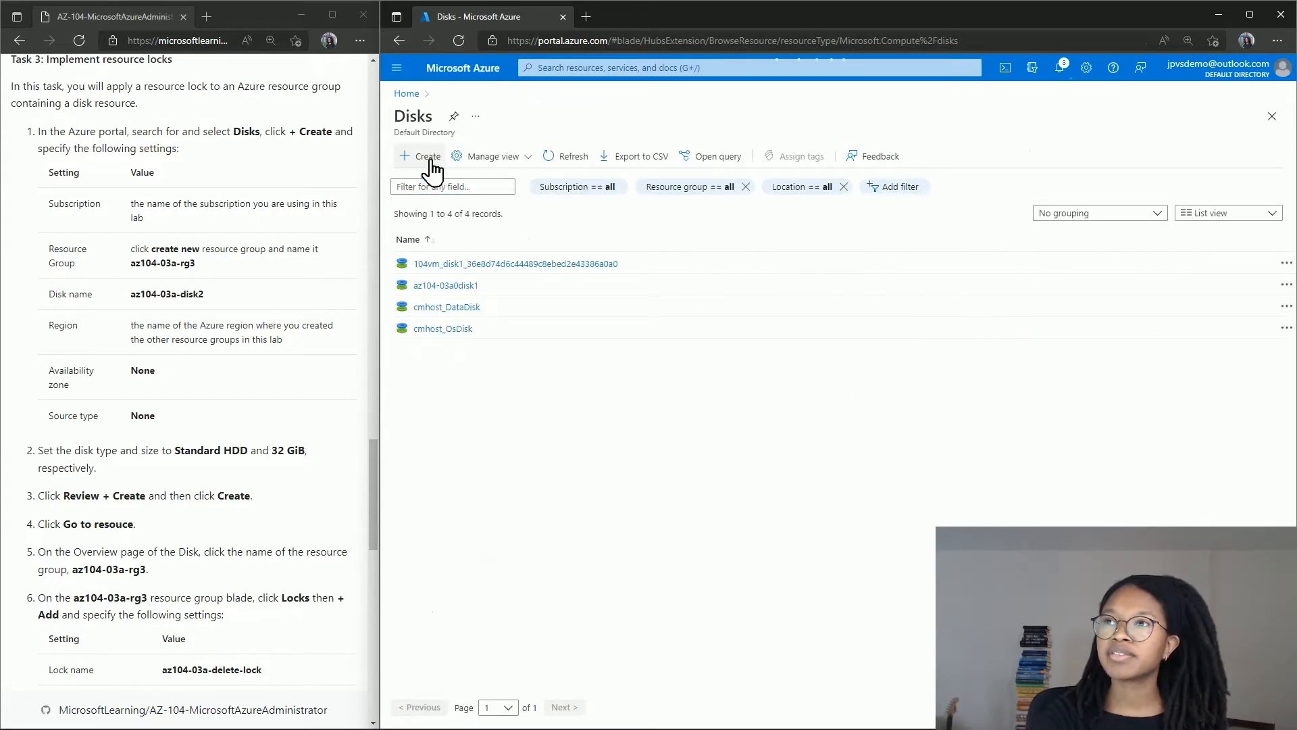
pyautogui.click(431, 162)
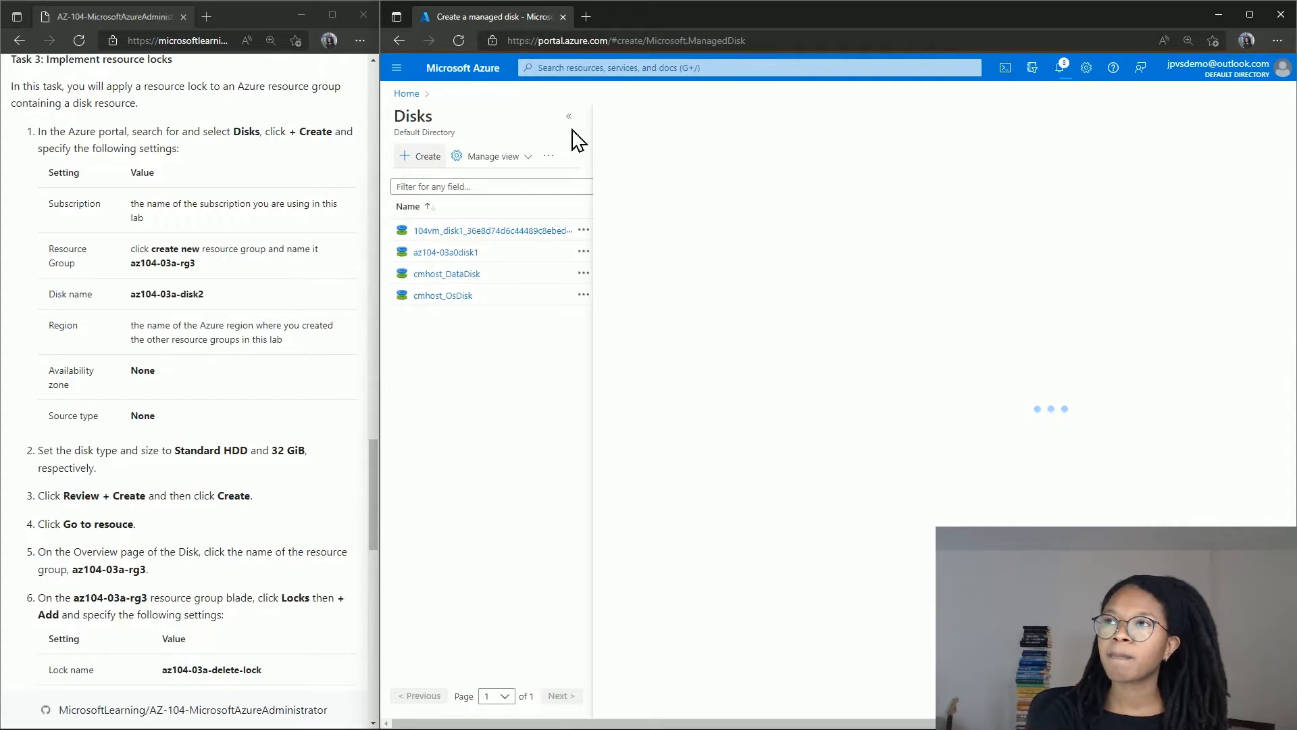
pyautogui.click(568, 116)
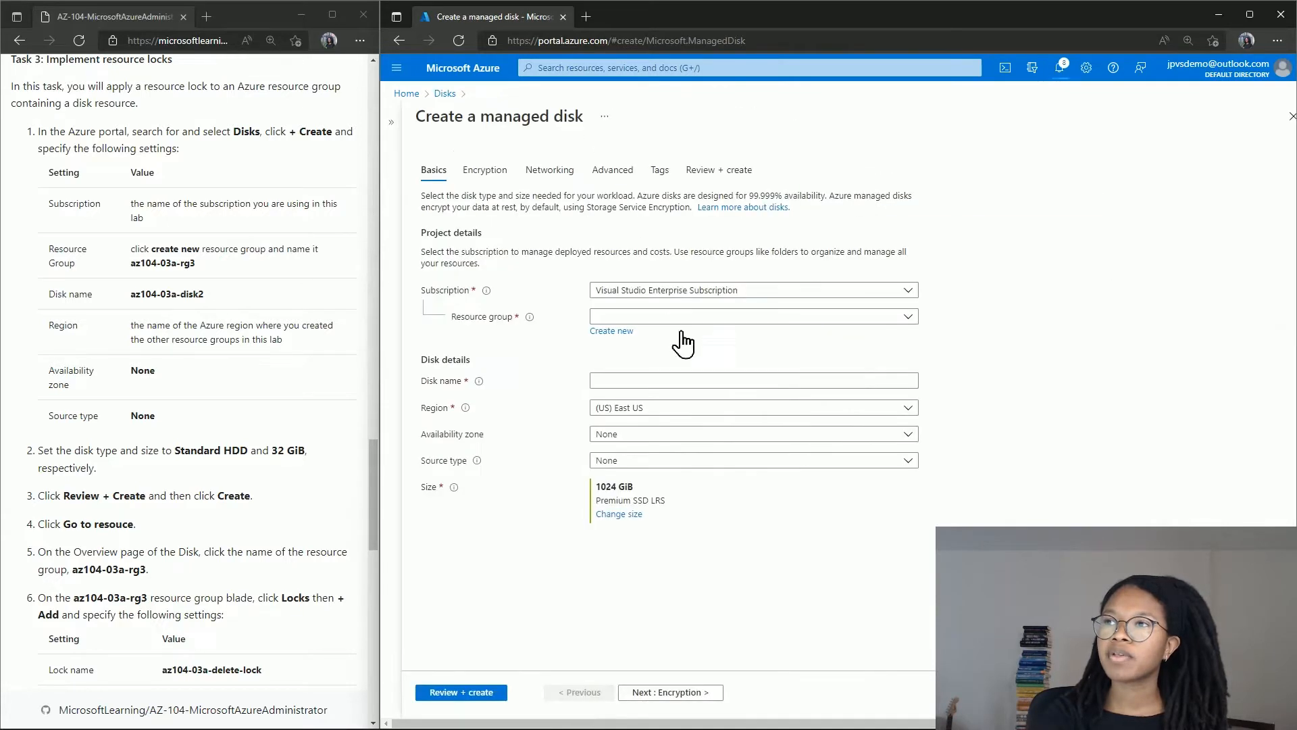
# Start a new resource group for the managed disk and enter az104-03-rg3 as its name
pyautogui.click(626, 342)
pyautogui.write('az')
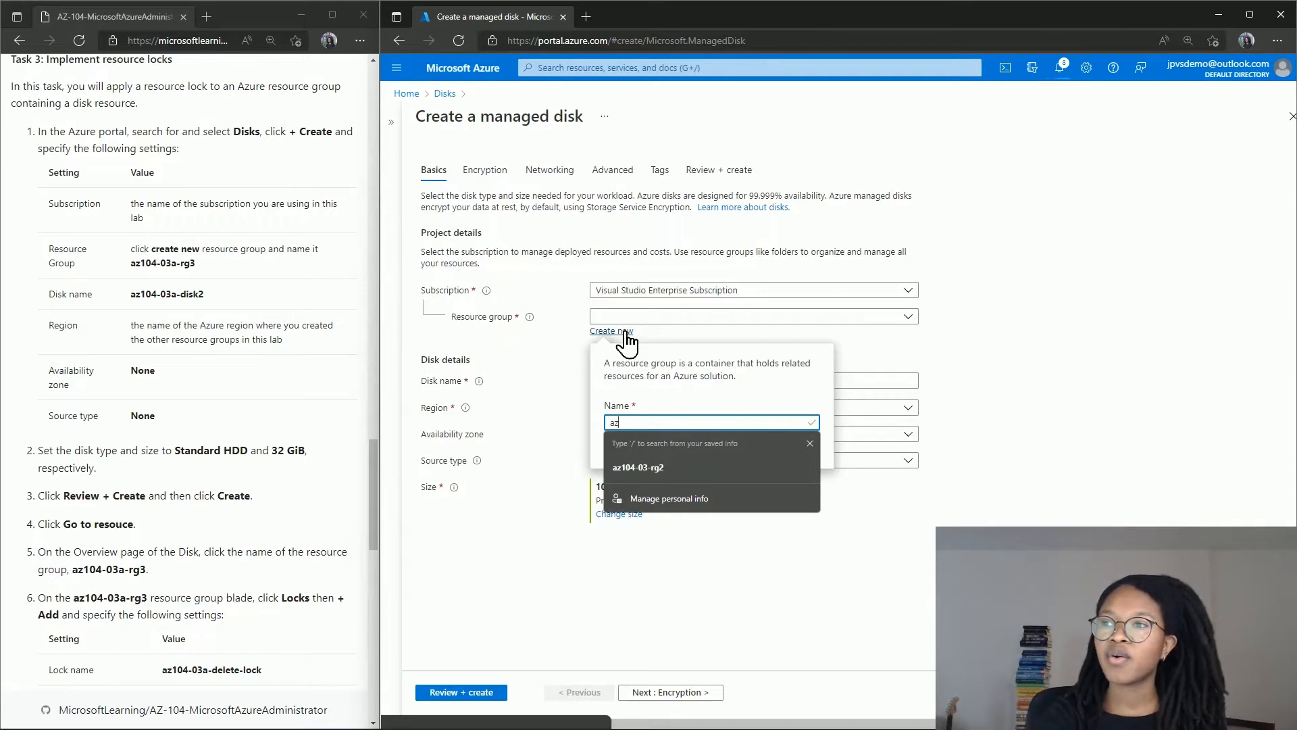
pyautogui.press('Down')
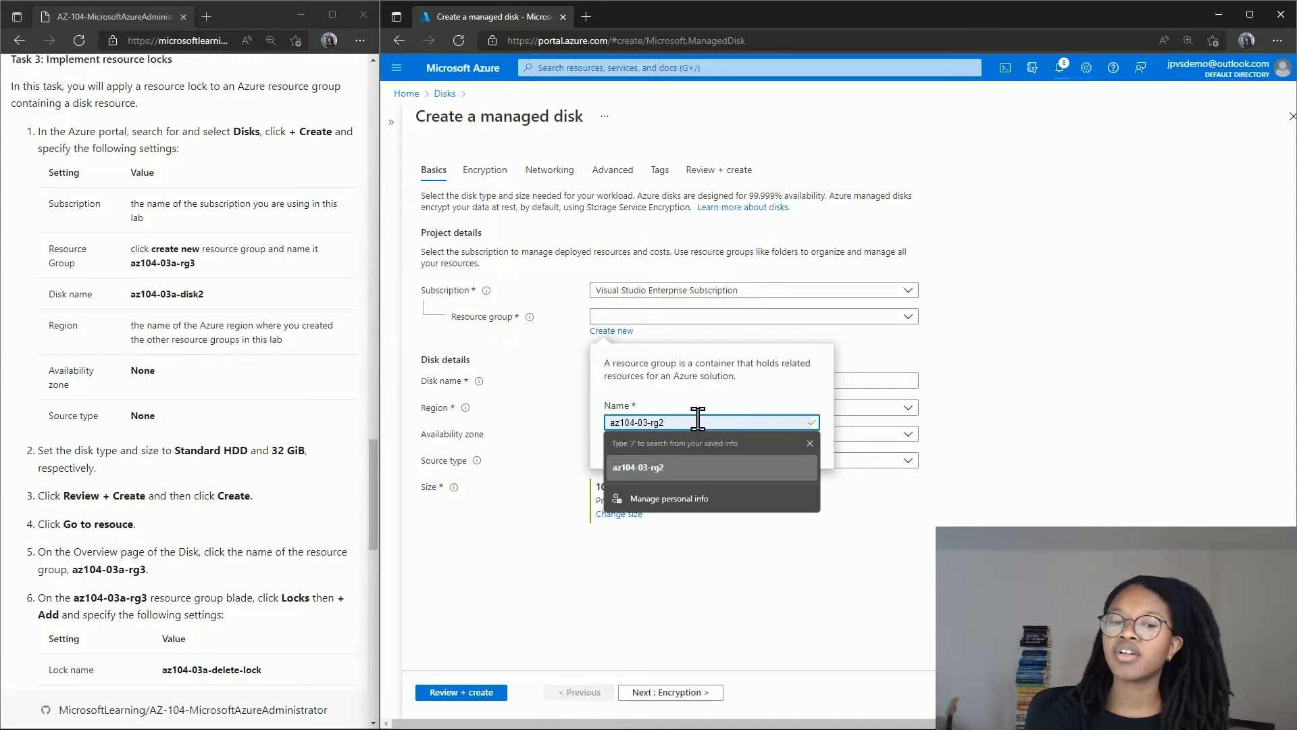
pyautogui.write('a3')
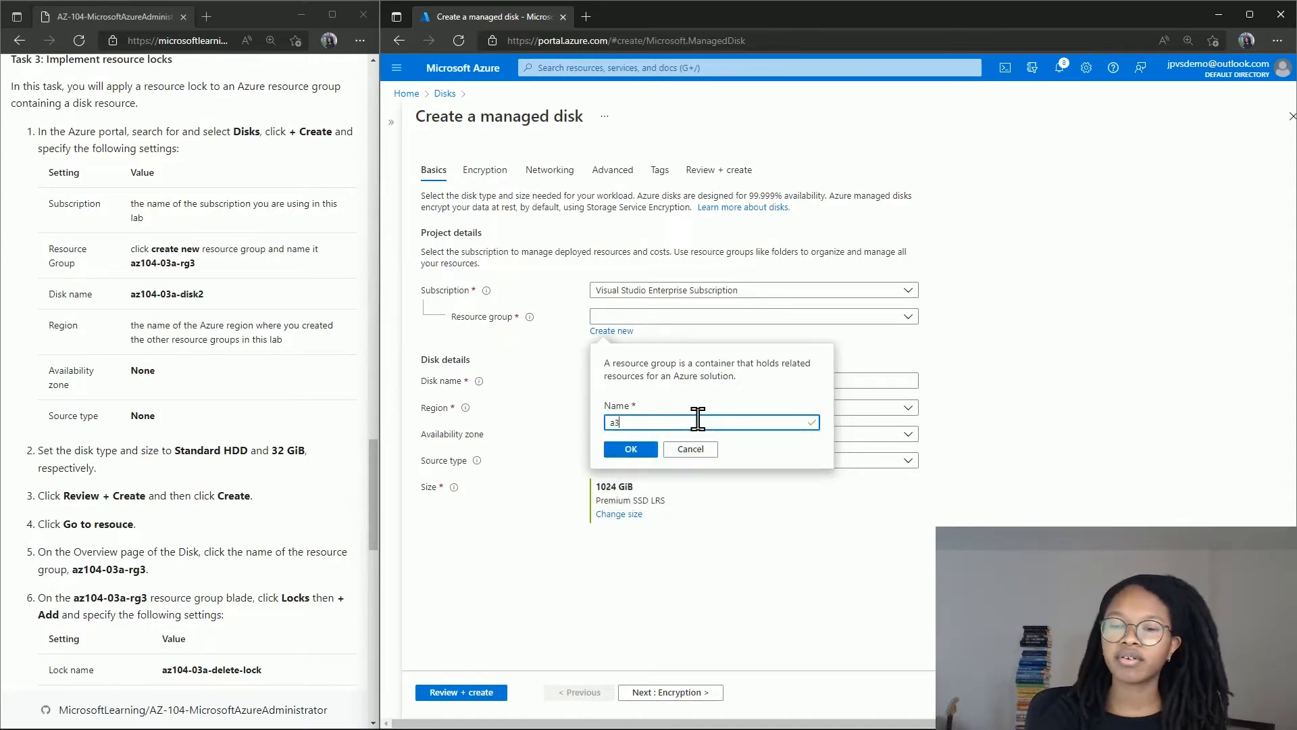
pyautogui.press('BackSpace')
pyautogui.write('z')
pyautogui.press('Down')
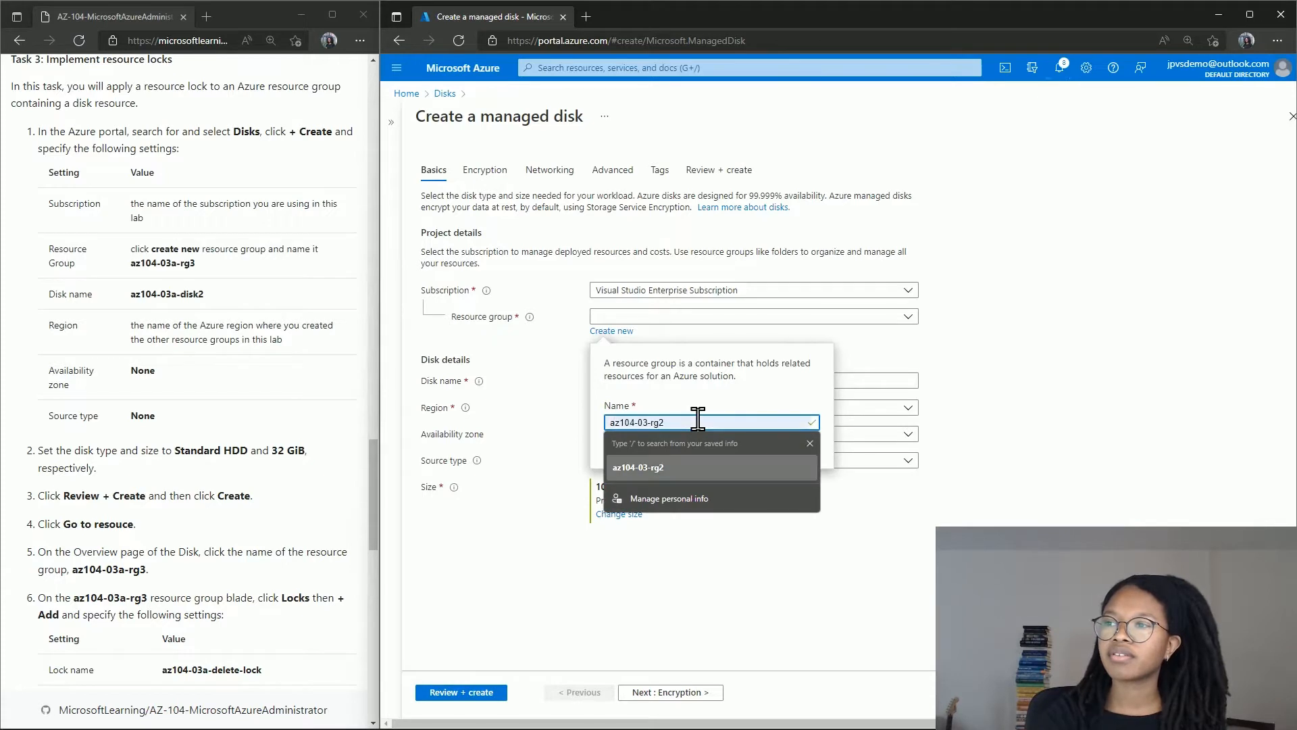
pyautogui.press('Return')
pyautogui.press('BackSpace')
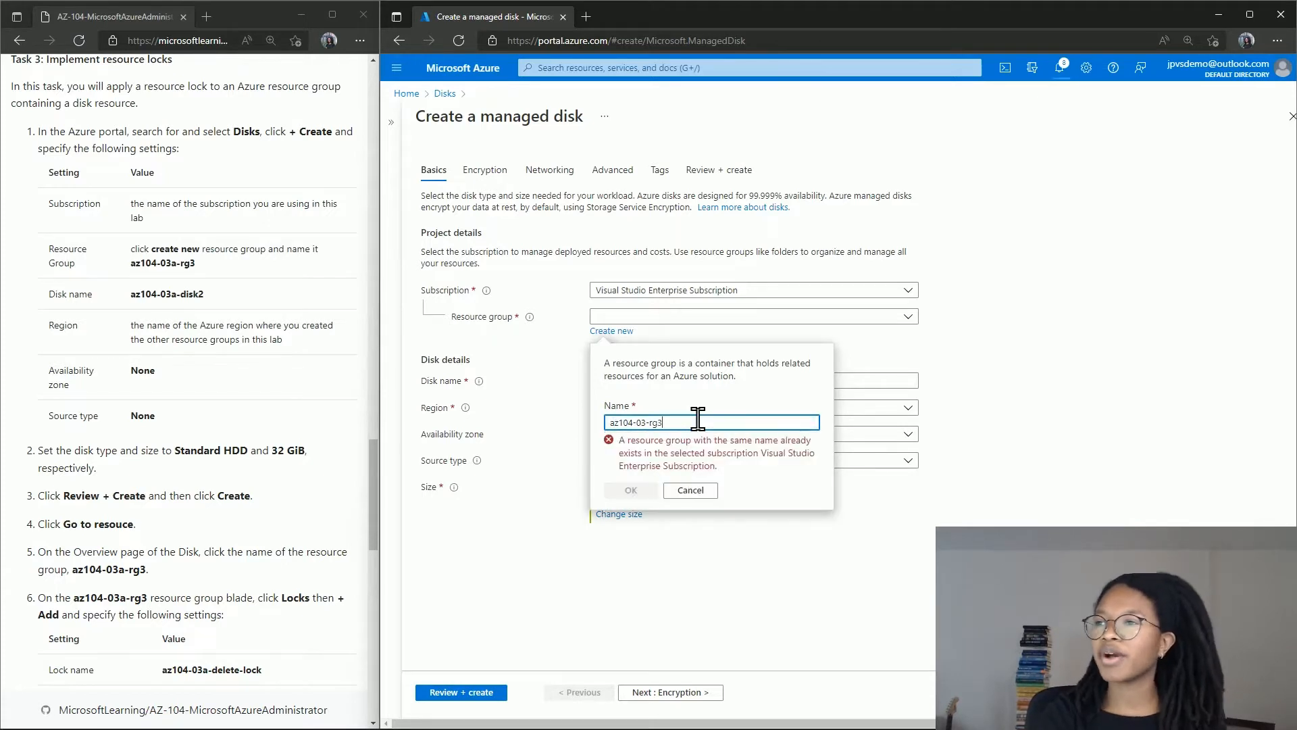
pyautogui.write('3')
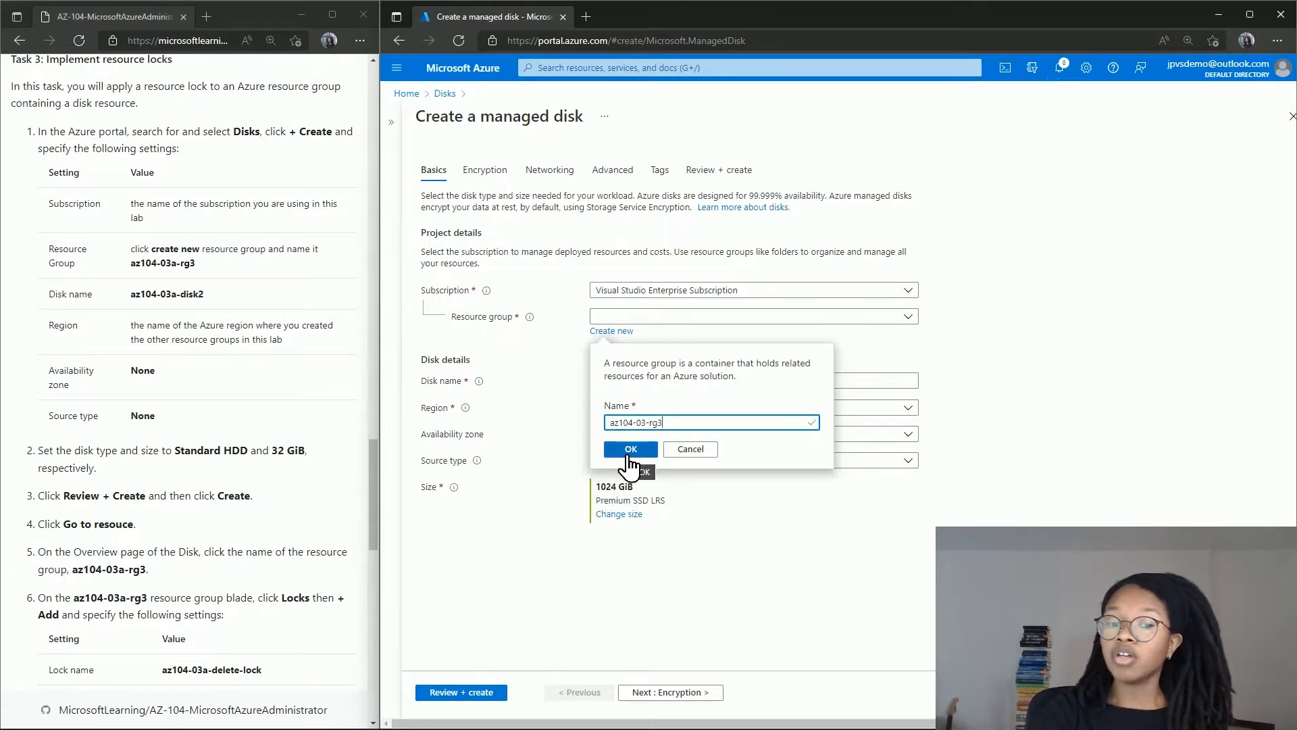
# Try the already used name az104-03-rg2 for the new resource group
pyautogui.press('BackSpace')
pyautogui.write('2')
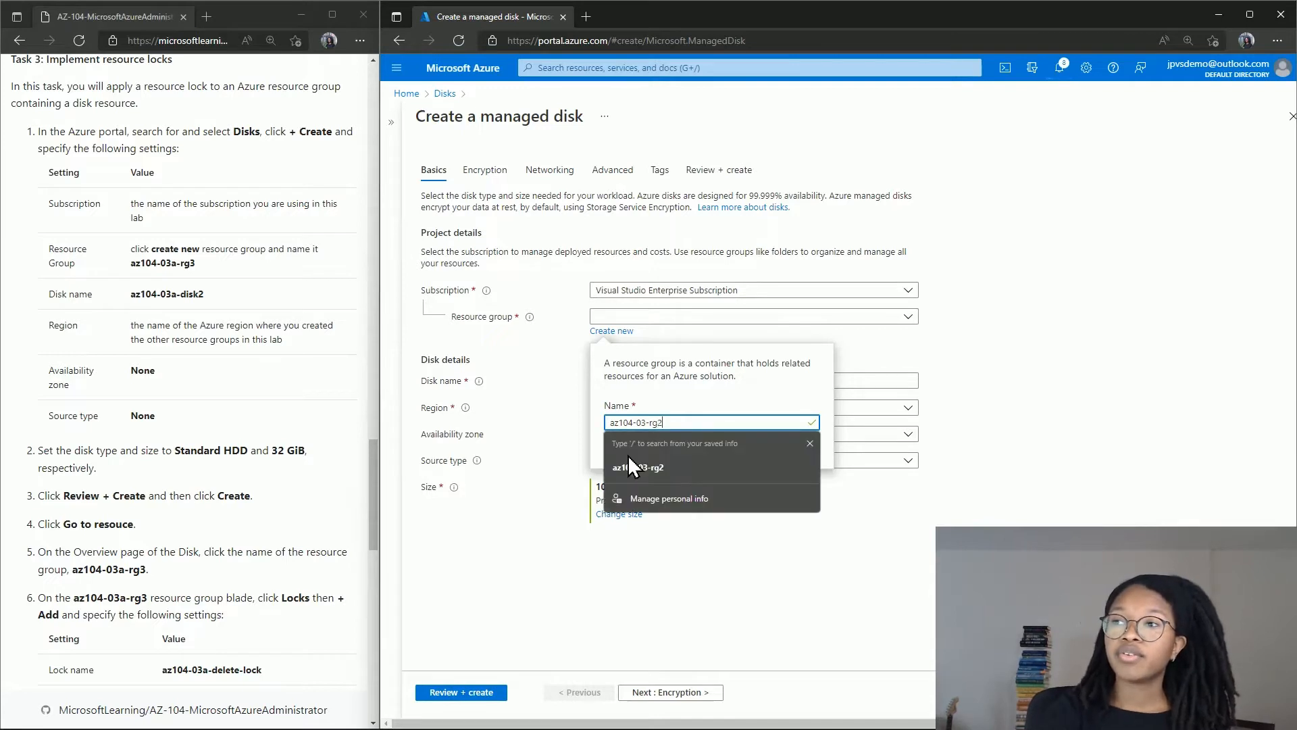
pyautogui.click(709, 398)
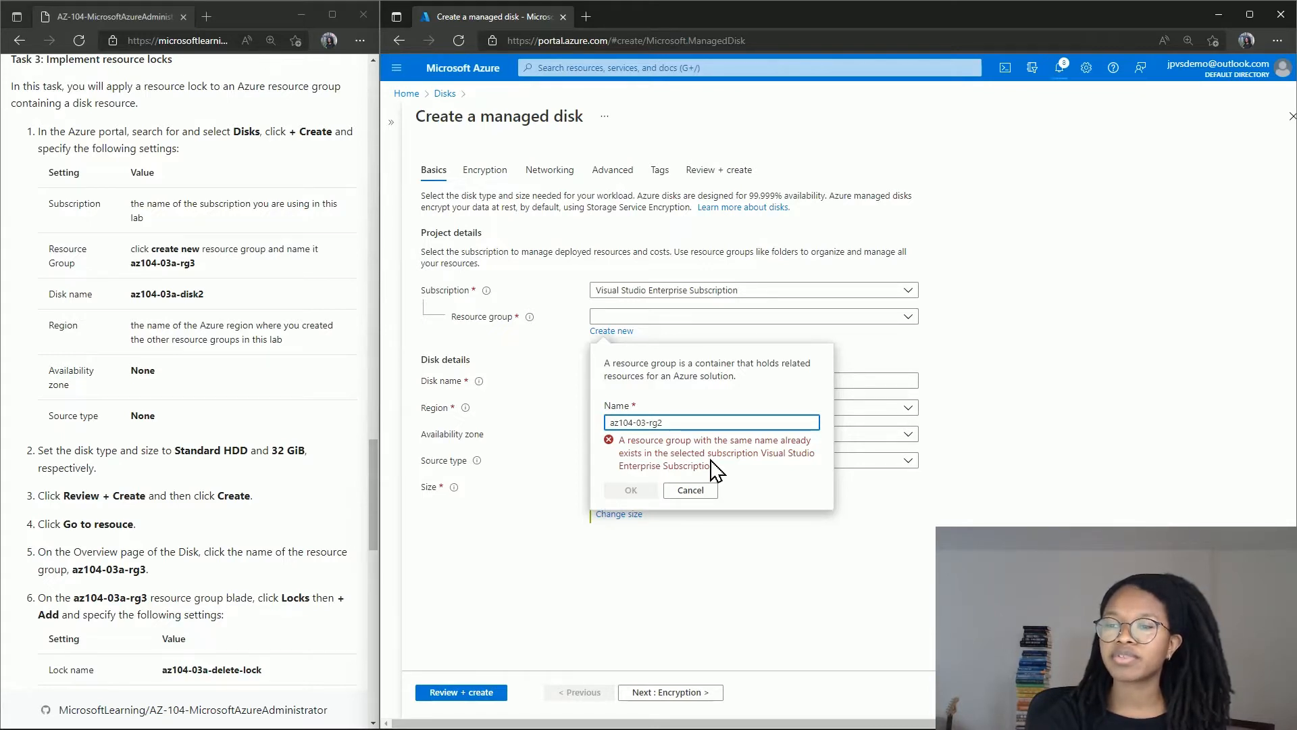
# Set the new resource group's name back to az104-03-rg3 and confirm it
pyautogui.write('3')
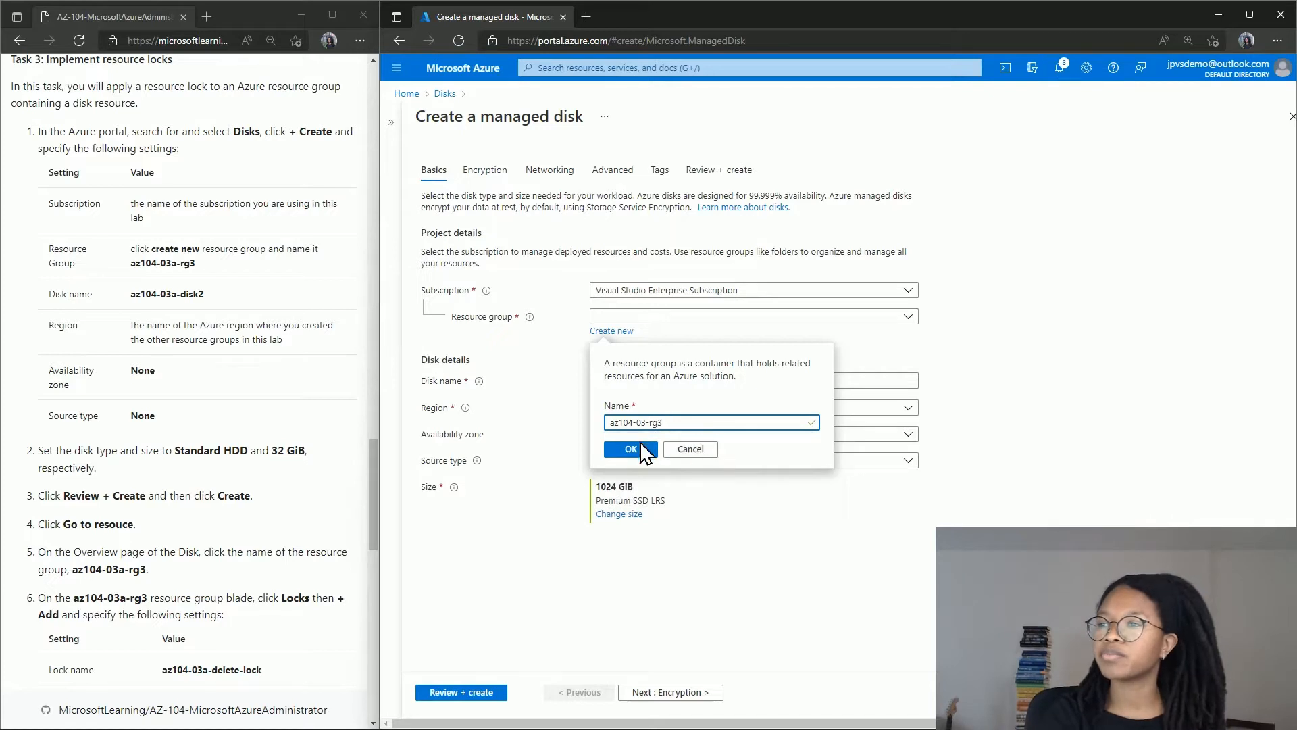
pyautogui.click(633, 449)
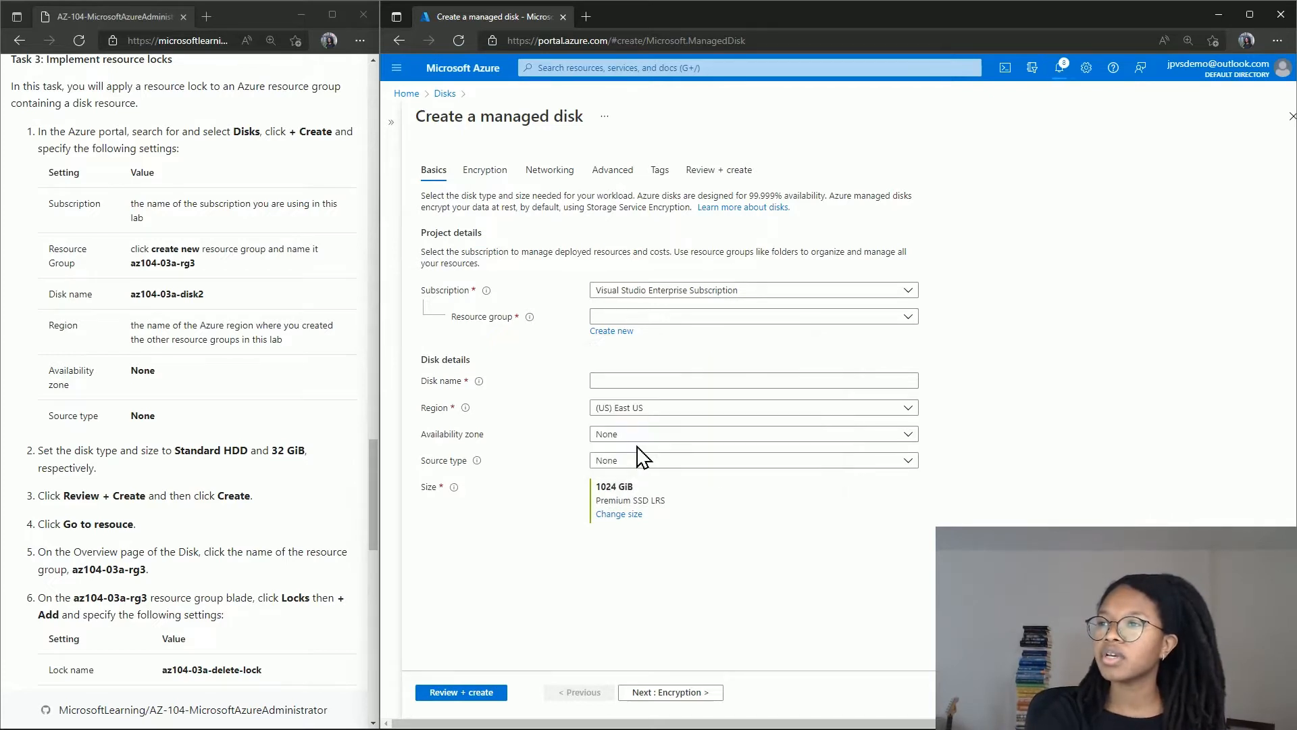
# Enter az104-03a-disk2 as the new managed disk's name
pyautogui.click(640, 380)
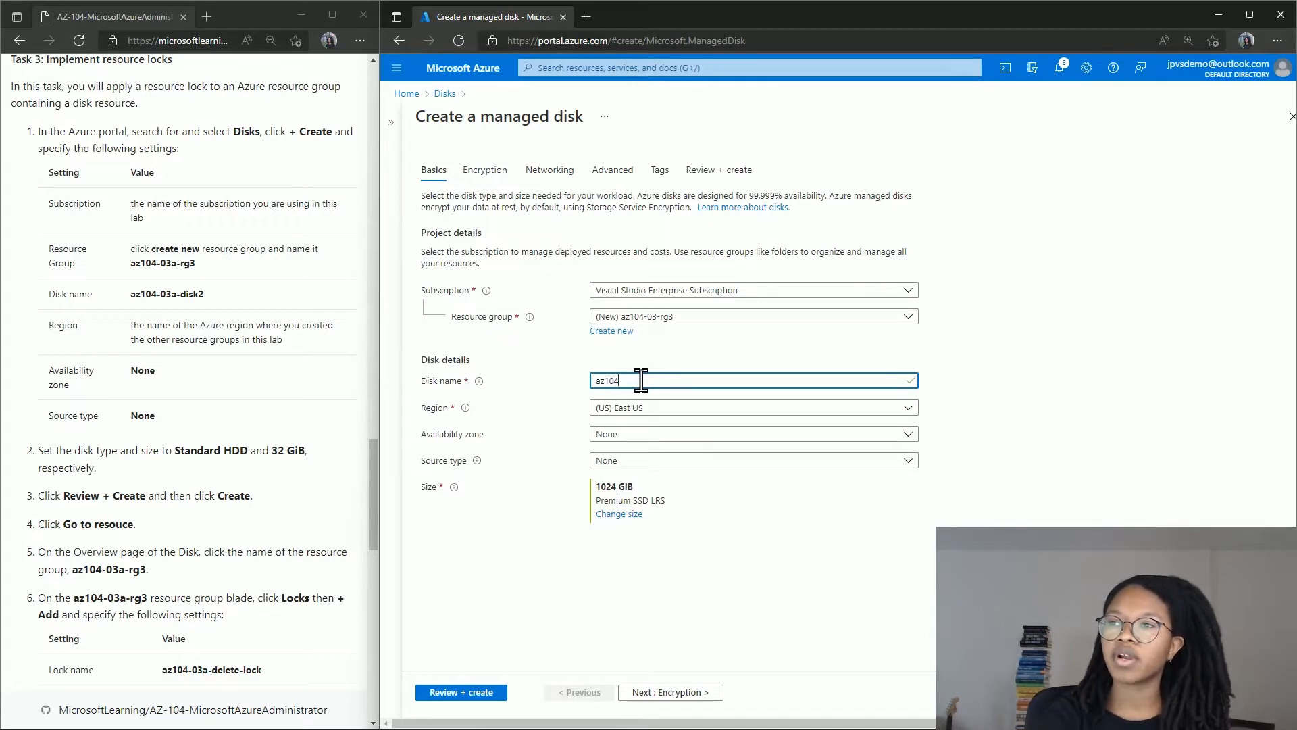
pyautogui.write('az104-03')
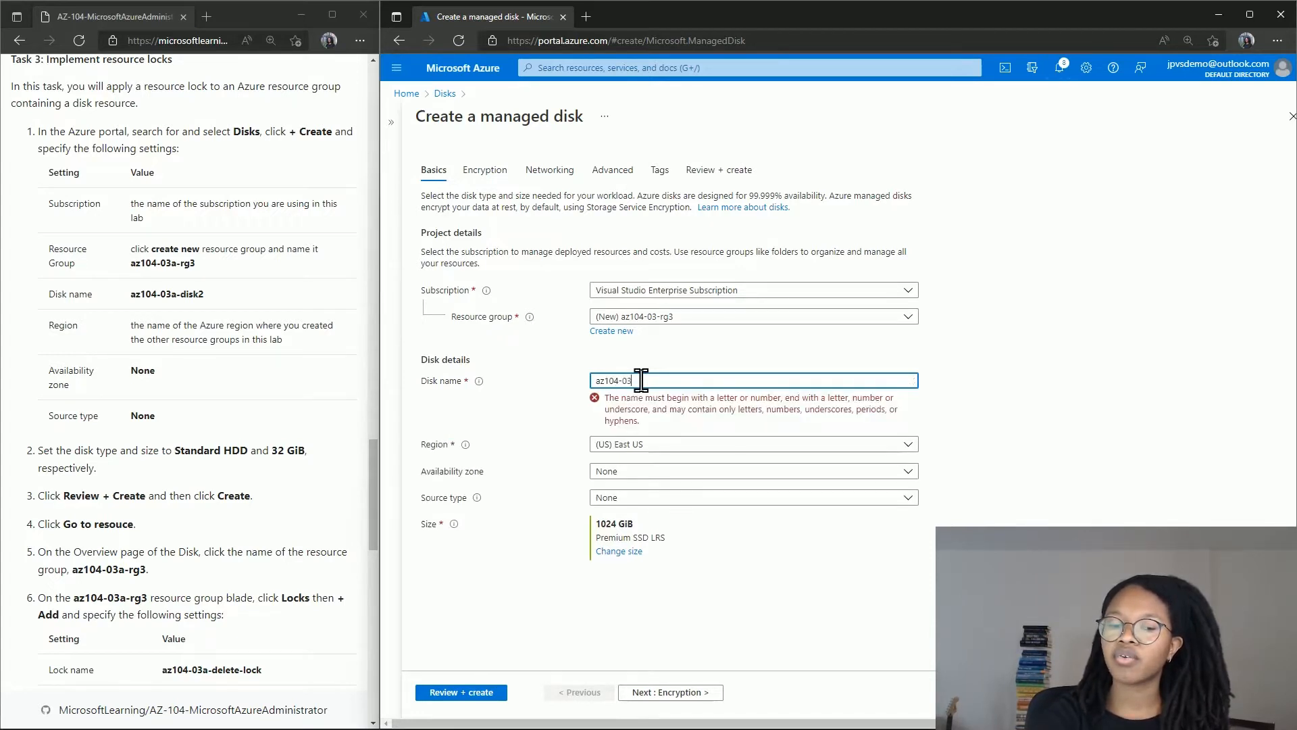
pyautogui.write('a')
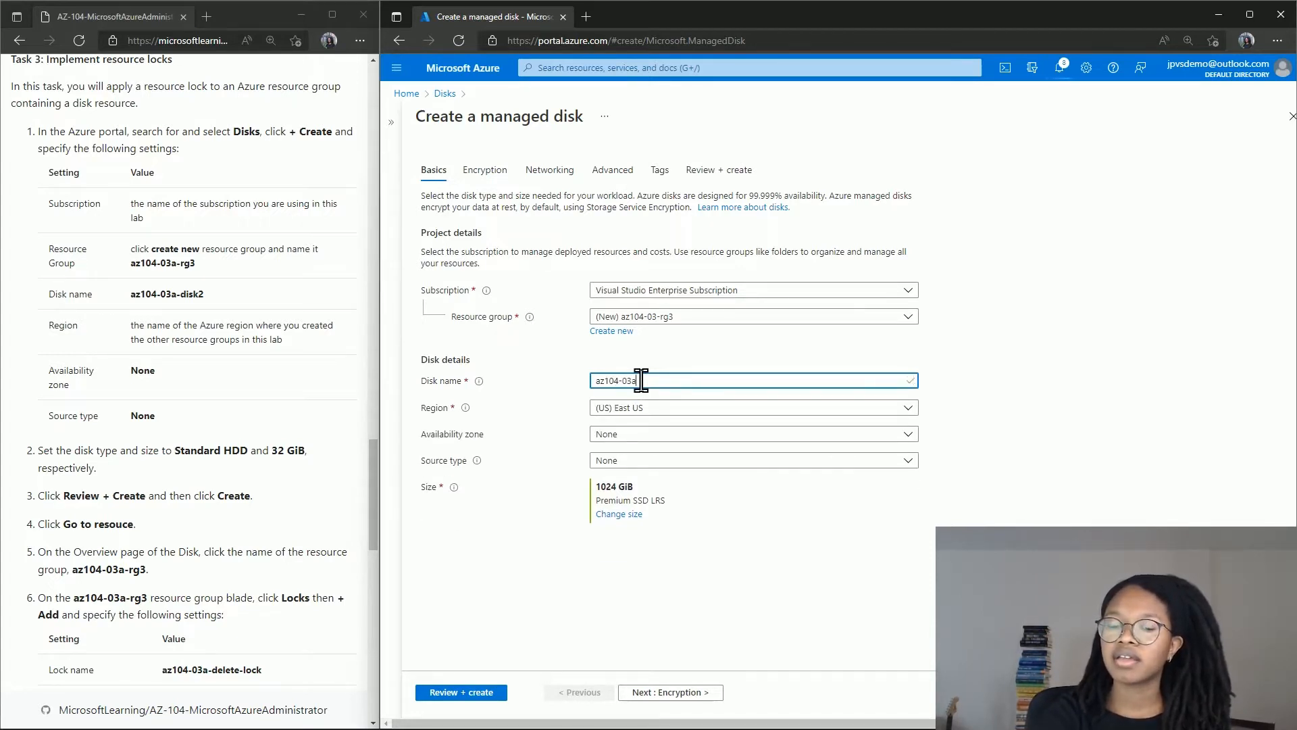
pyautogui.write('-disk2')
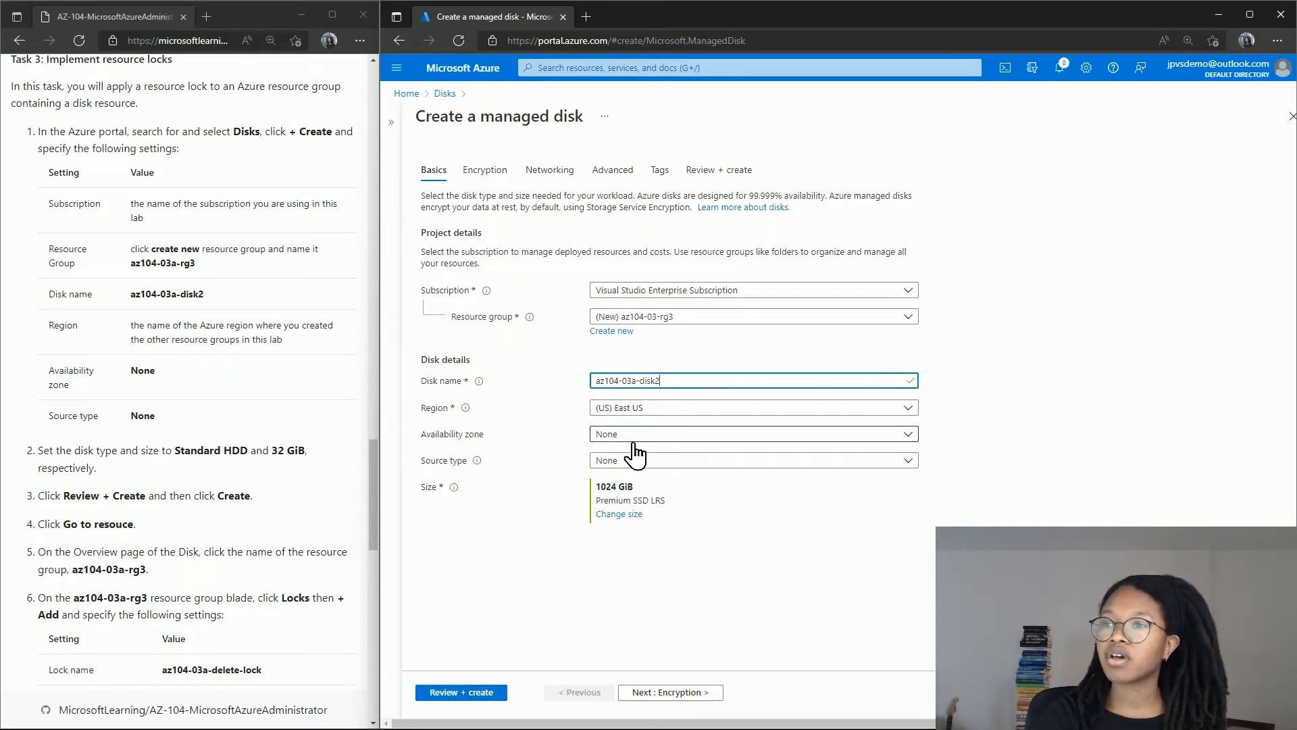
# Set the new managed disk's size to 32 GiB with the Standard HDD locally-redundant storage type
pyautogui.click(614, 516)
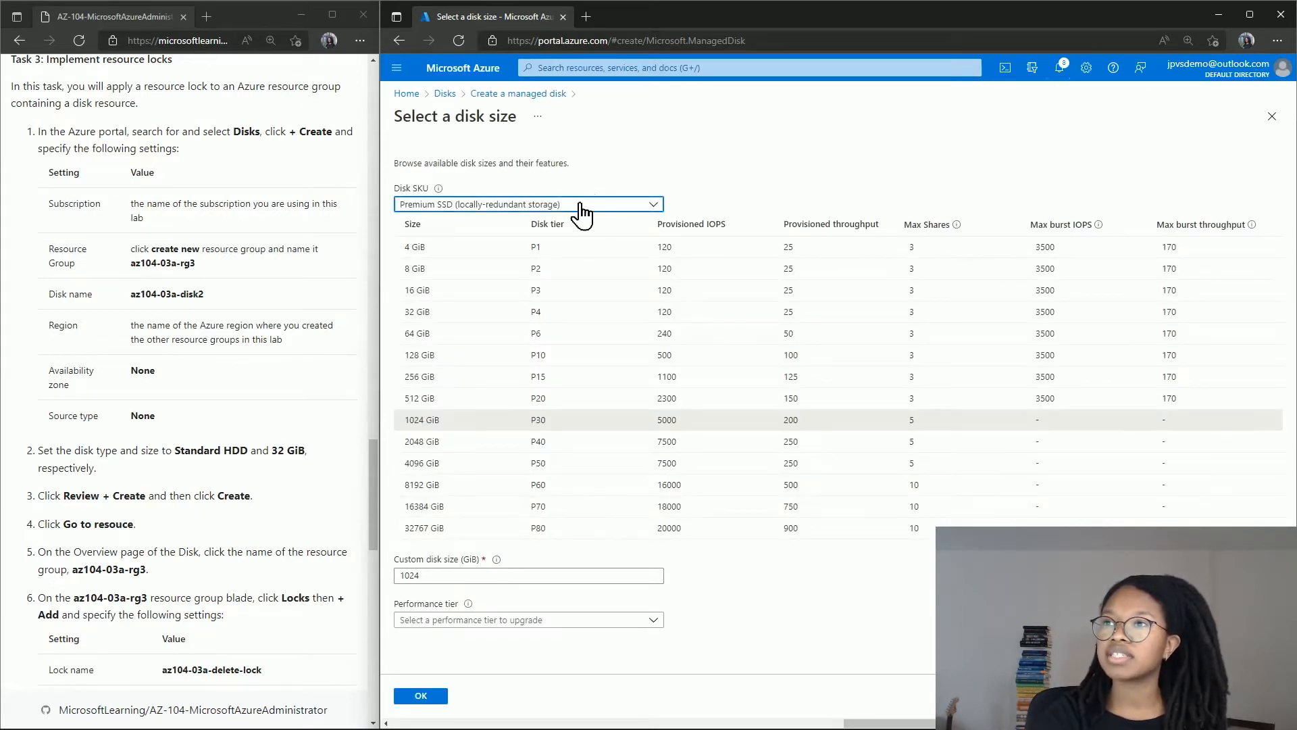
pyautogui.click(581, 205)
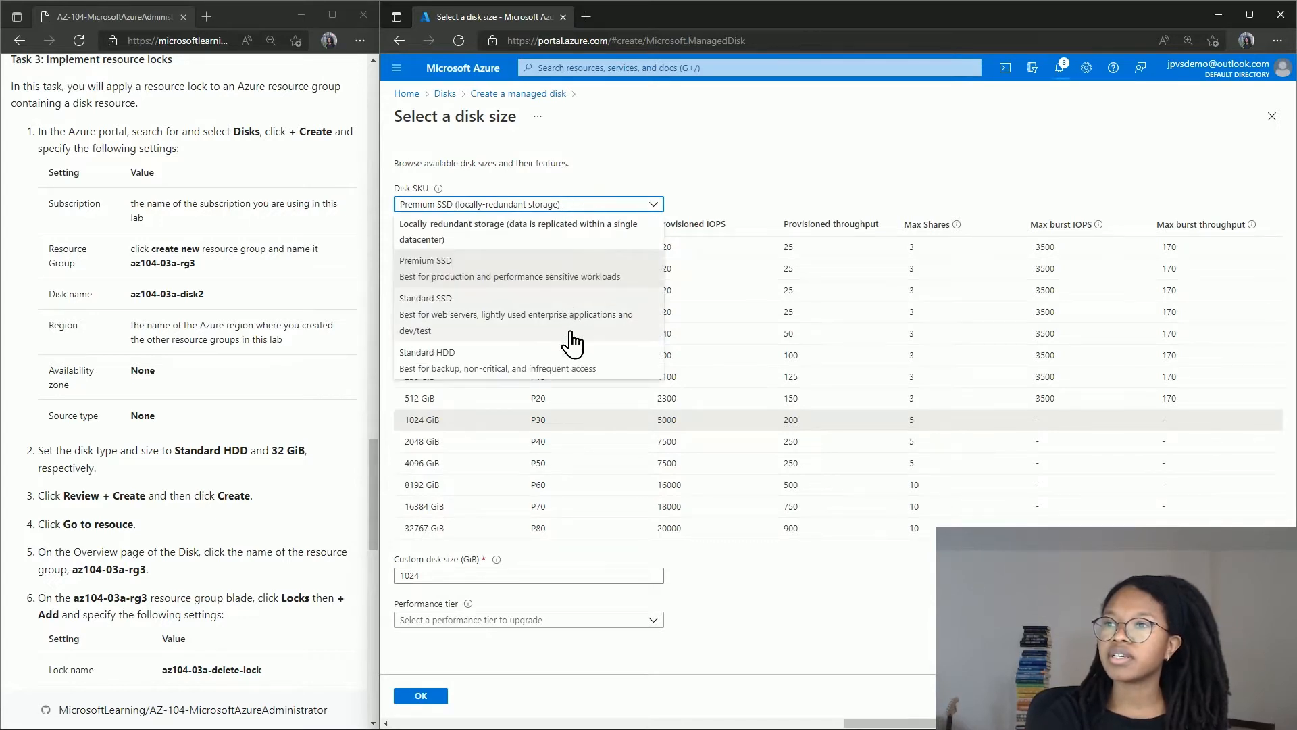
pyautogui.click(570, 367)
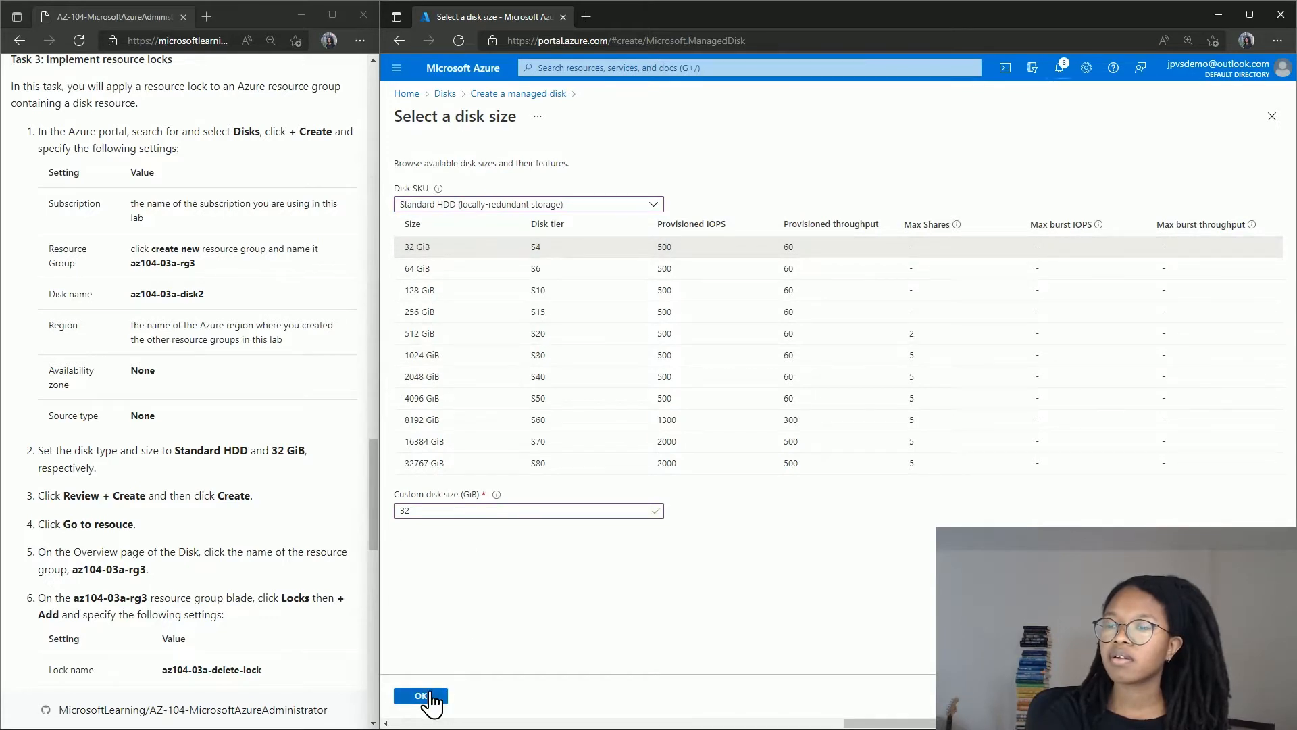
pyautogui.click(424, 697)
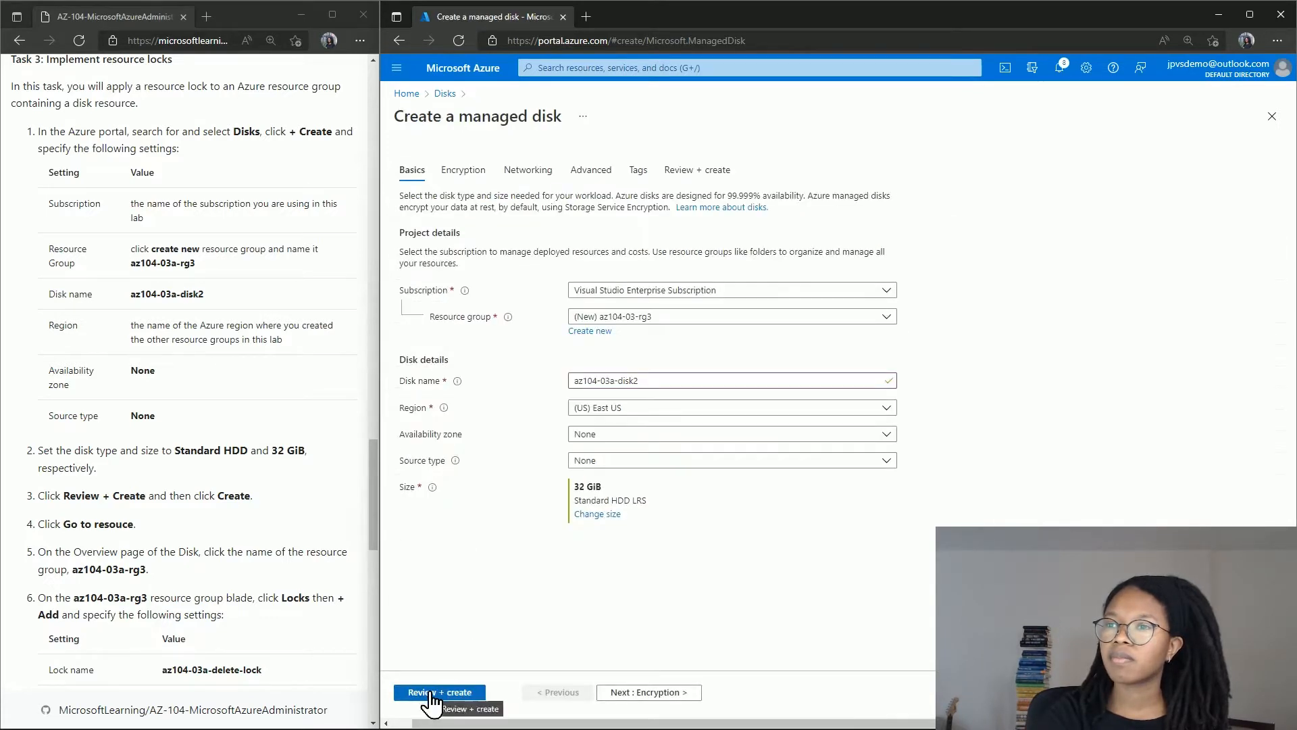
# Review the managed disk's settings and create az104-03a-disk2
pyautogui.click(430, 694)
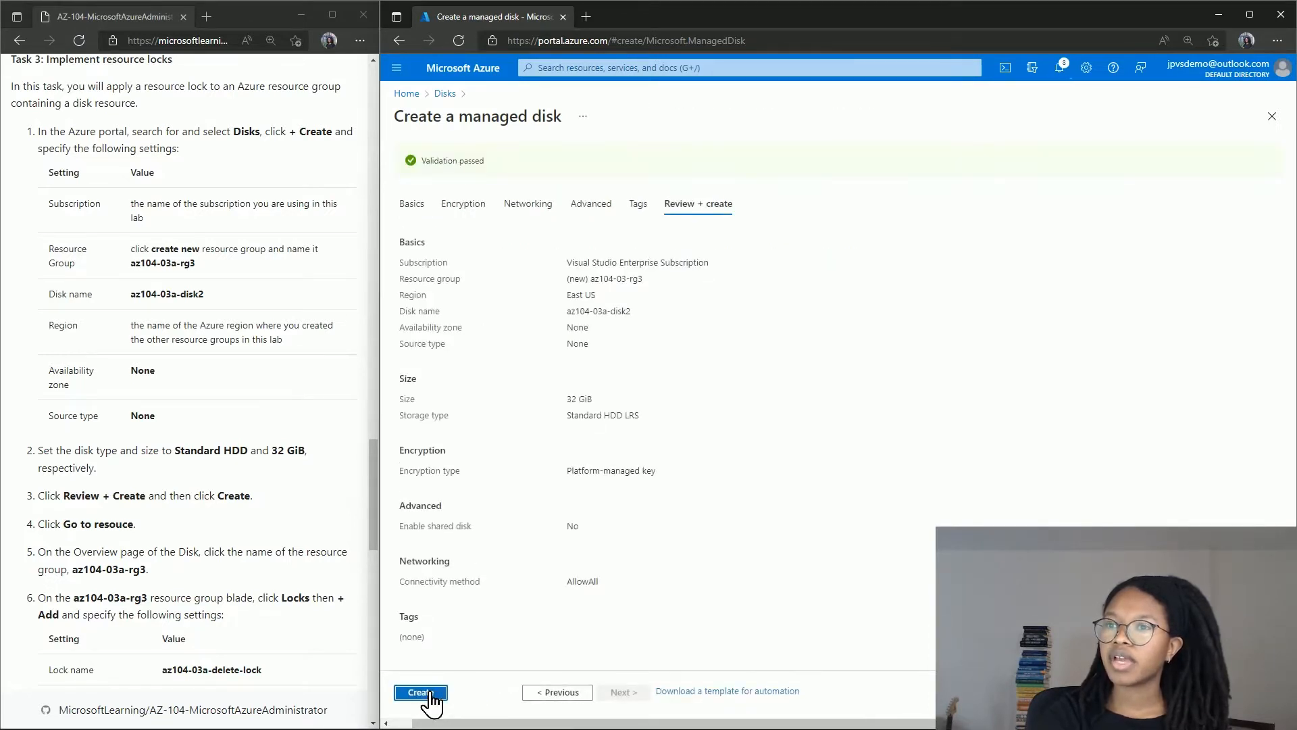
pyautogui.click(430, 693)
pyautogui.scroll(-1, 345, 625)
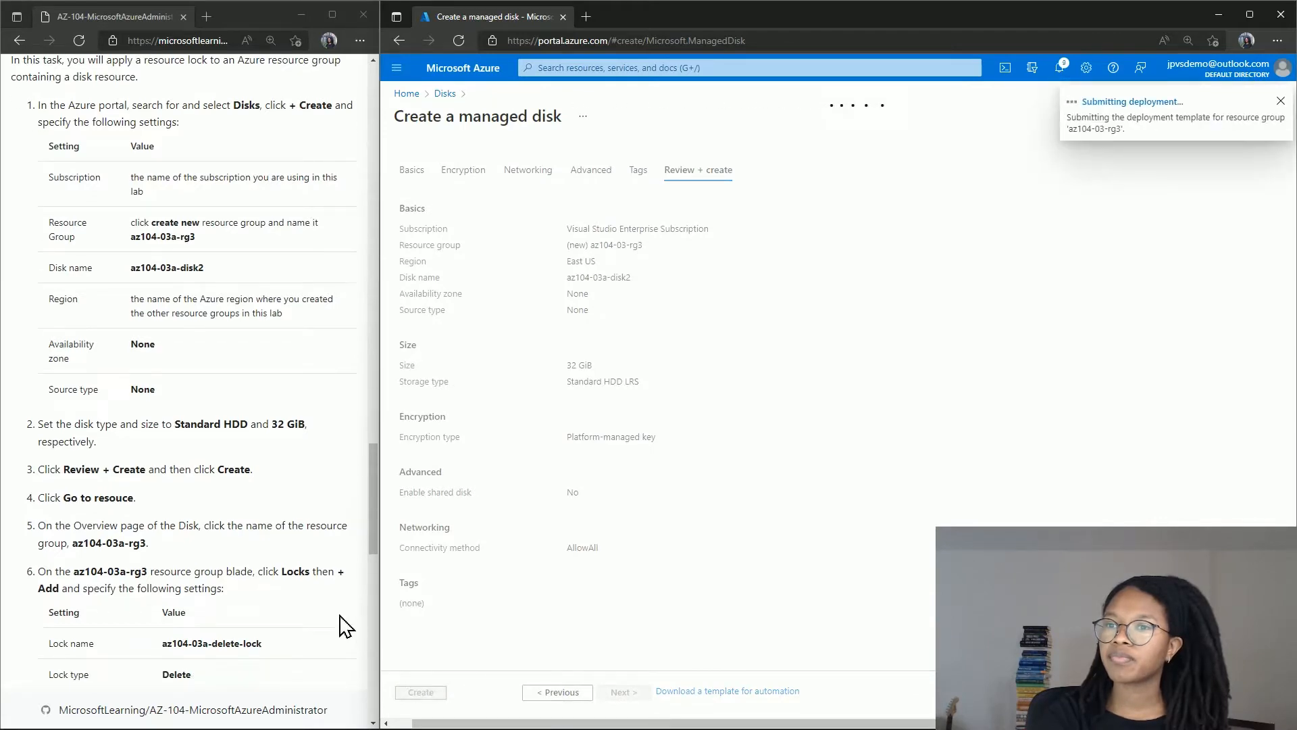
pyautogui.scroll(-6, 344, 625)
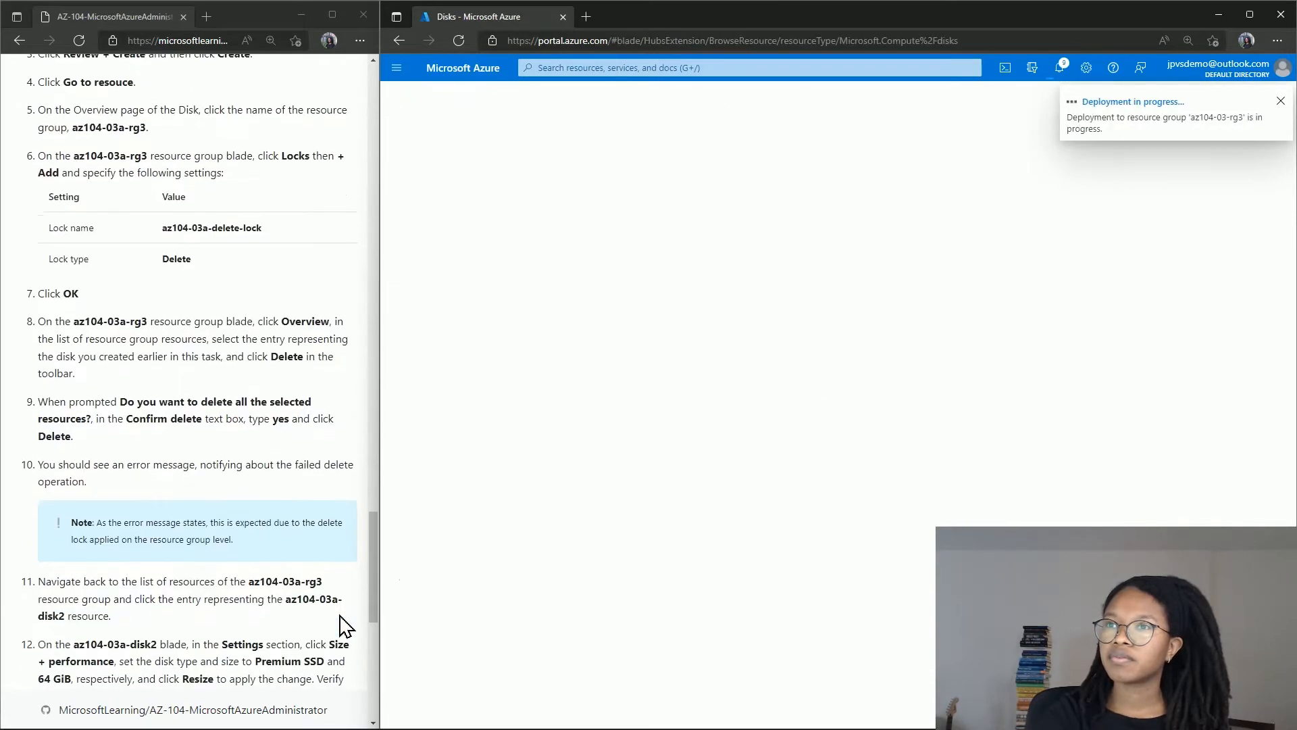
pyautogui.scroll(-1, 345, 626)
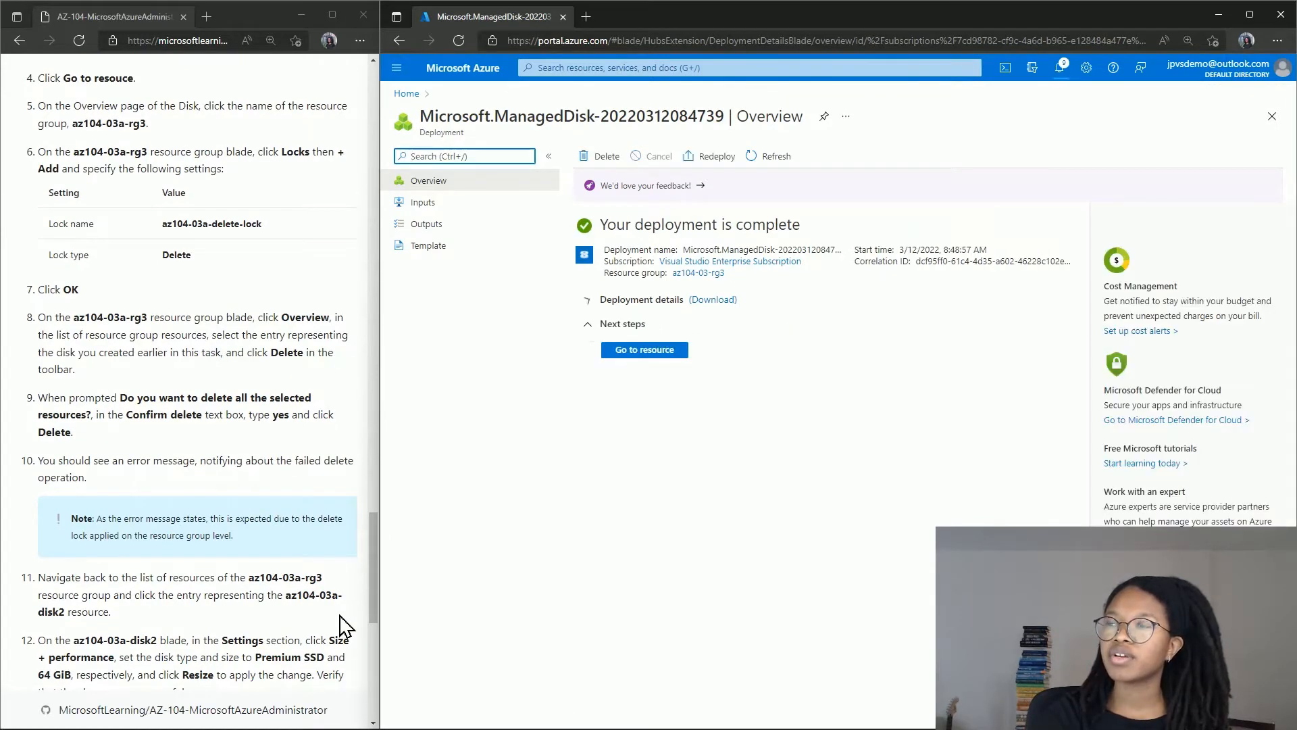
# Go to the deployed disk, open its resource group az104-03-rg3 and show the group's locks
pyautogui.click(678, 358)
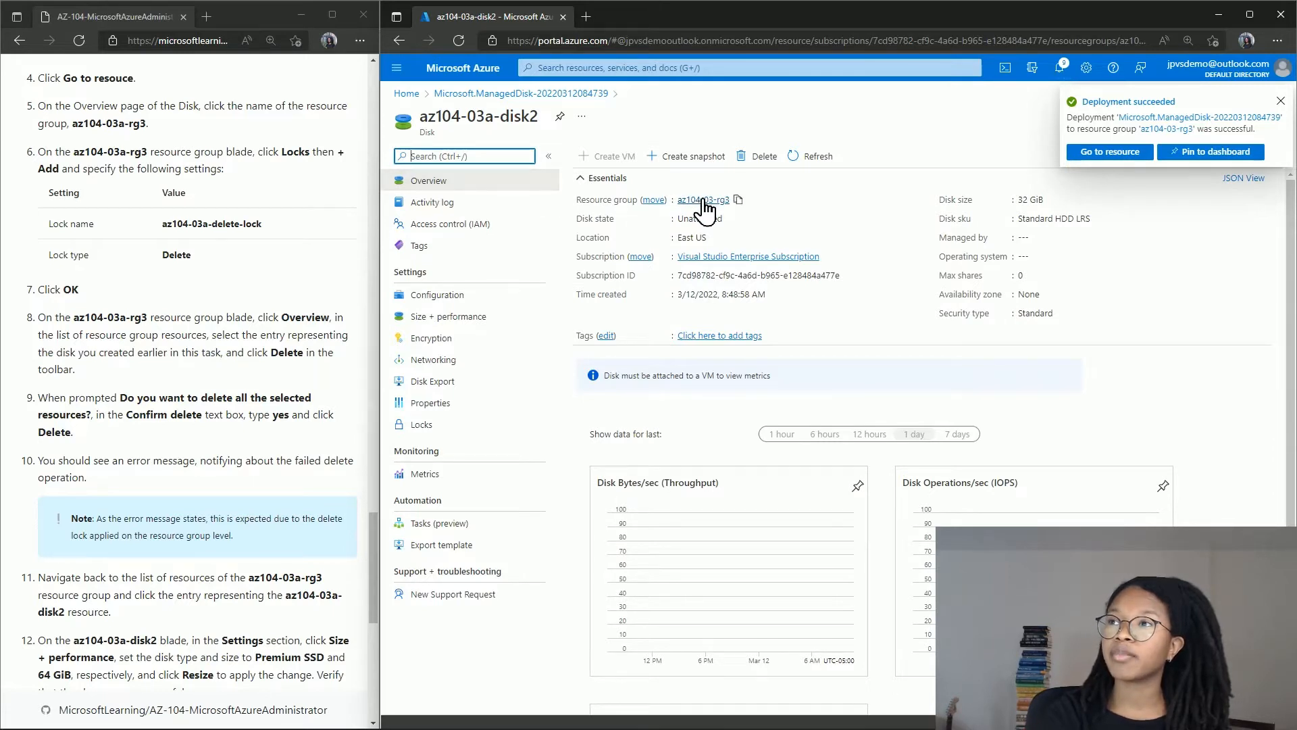
pyautogui.click(703, 201)
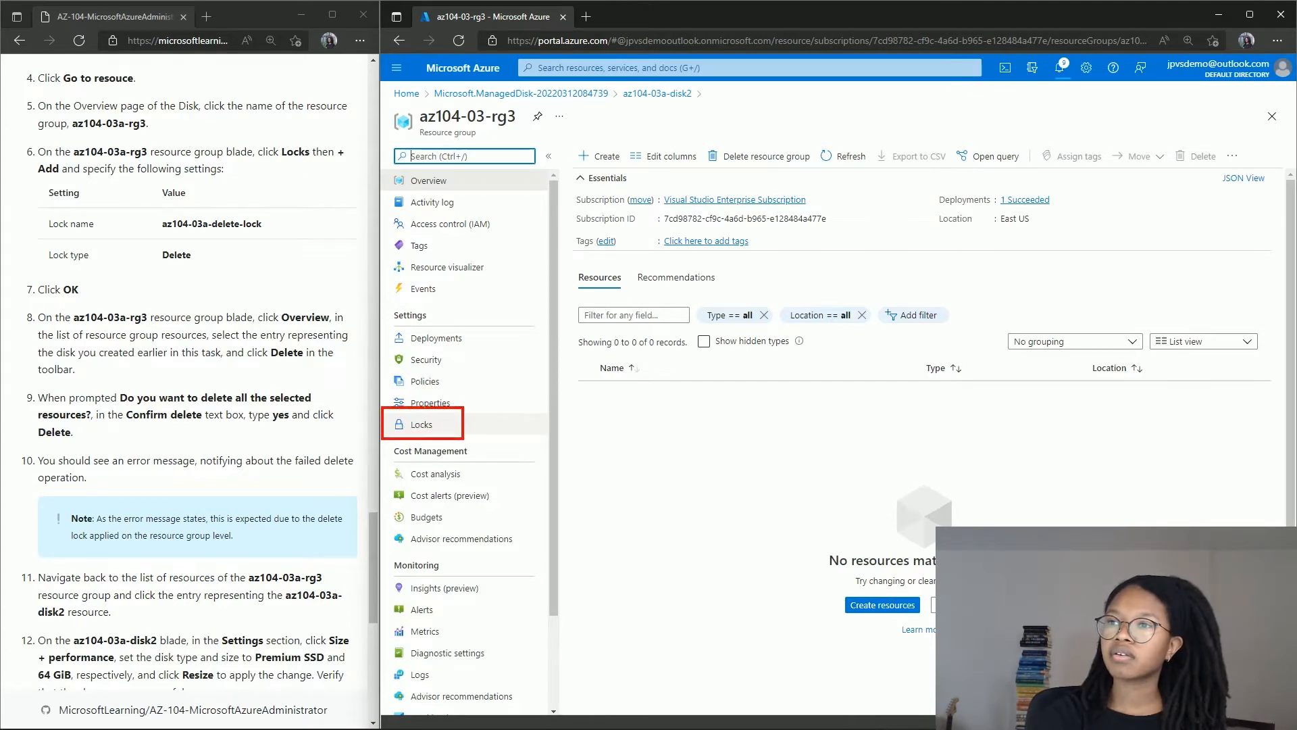
pyautogui.click(441, 433)
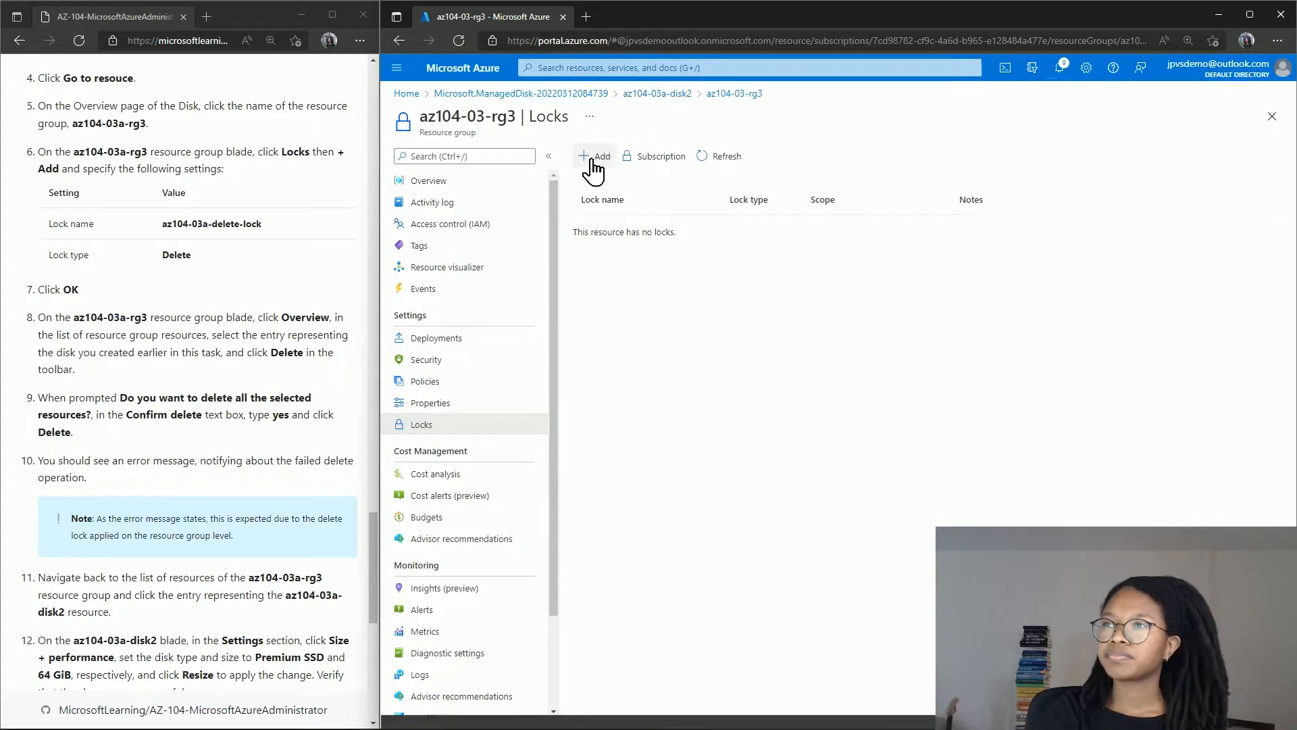
# Add a lock named az104-03a-delete-lock of type Delete to the az104-03-rg3 resource group
pyautogui.click(592, 160)
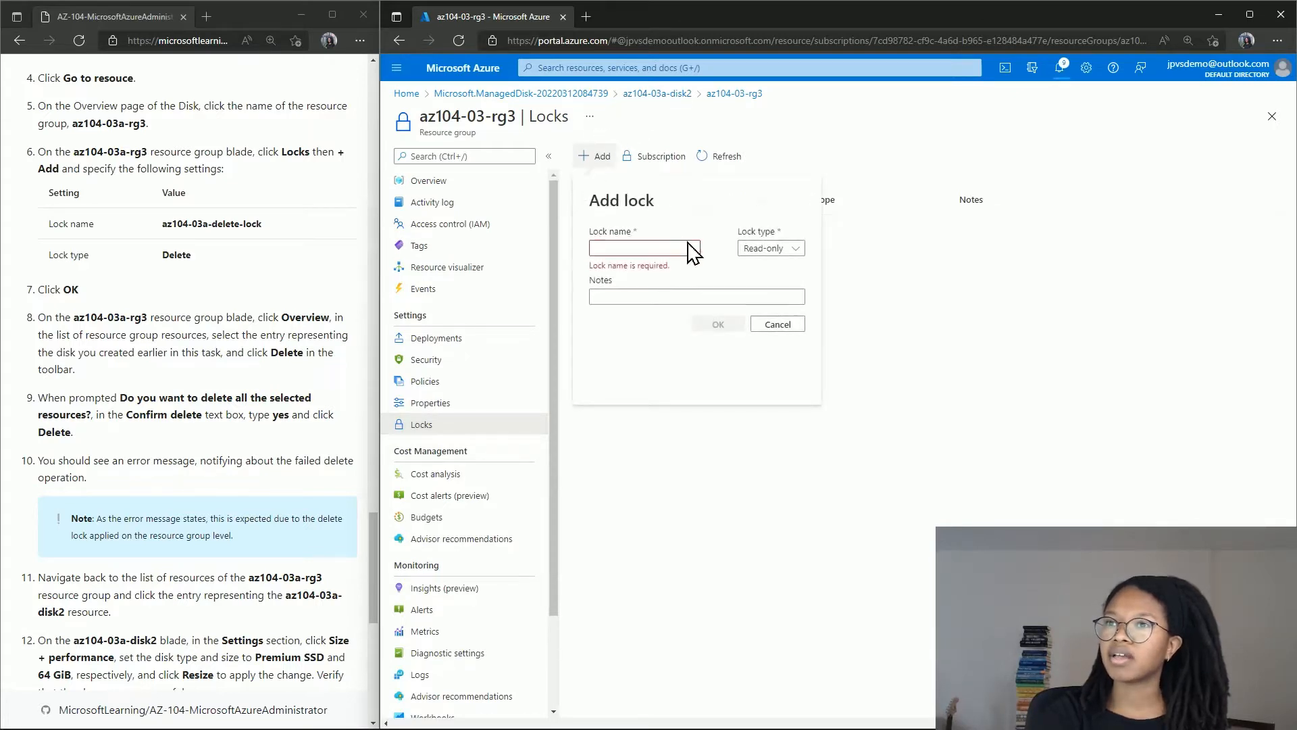
pyautogui.click(651, 248)
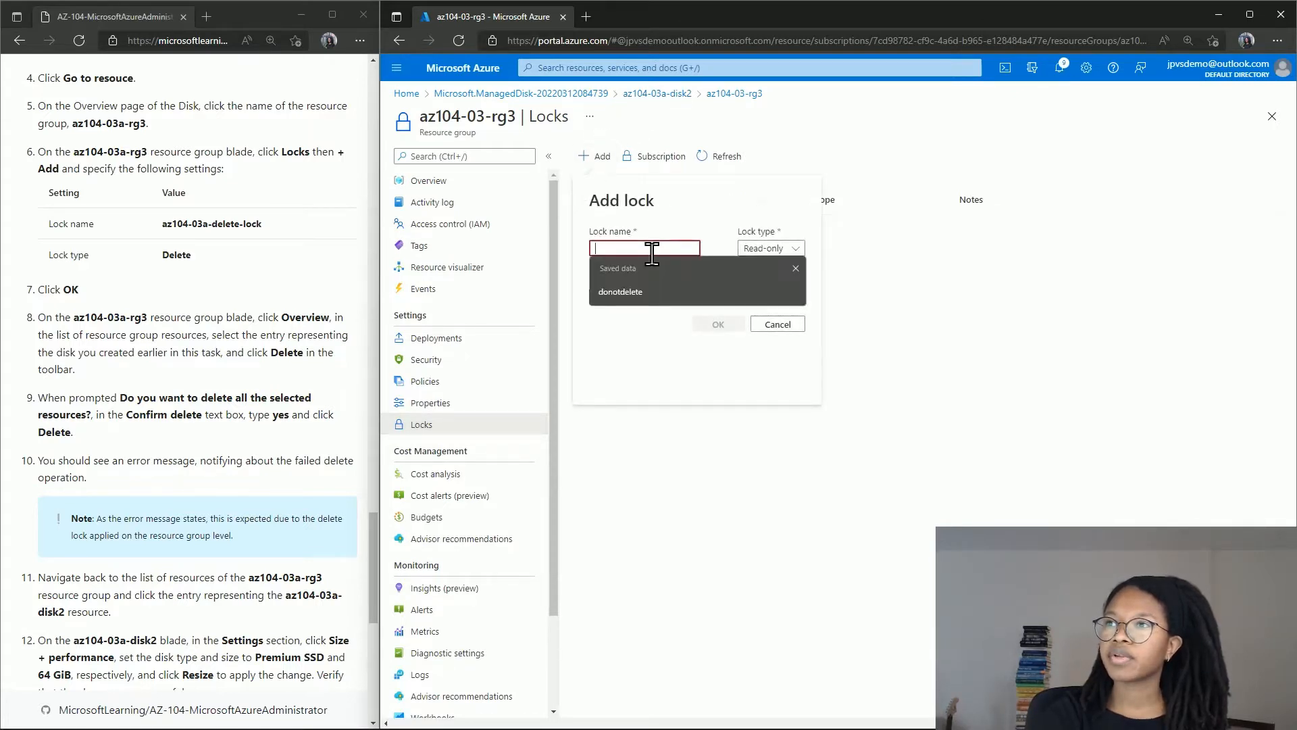
pyautogui.write('az104')
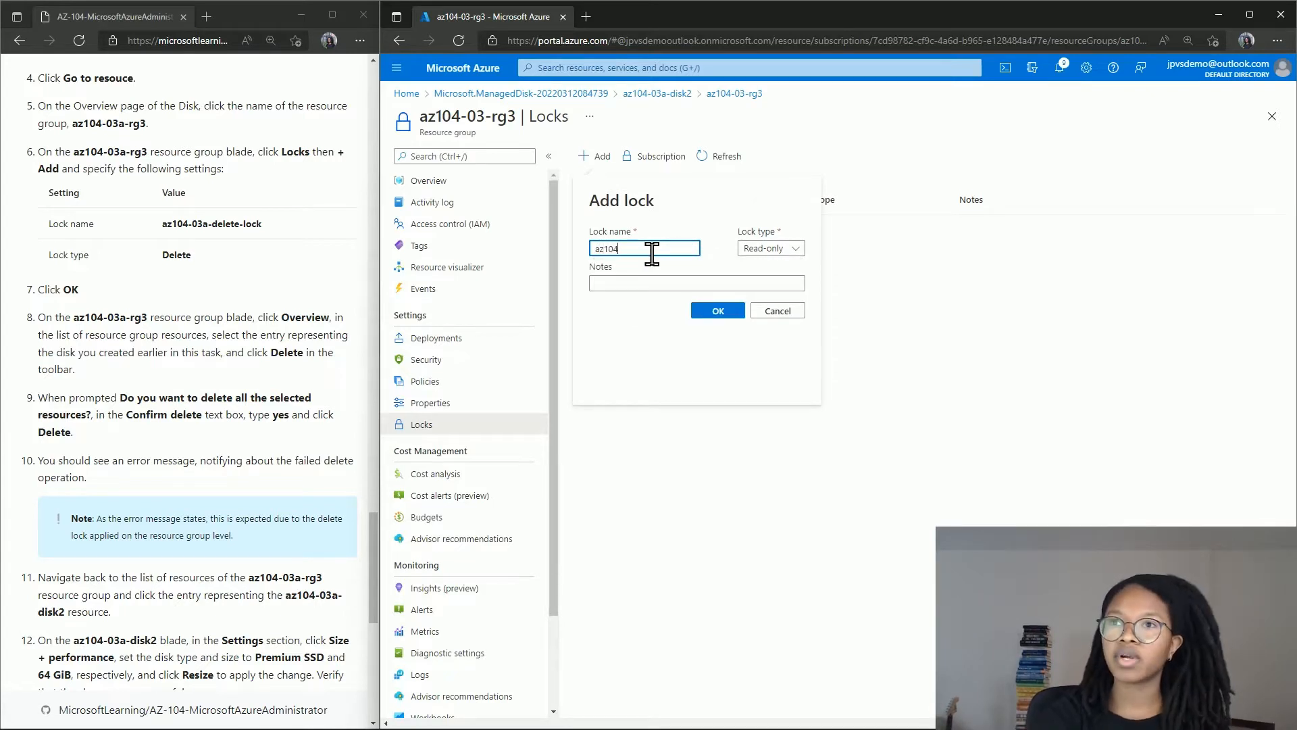
pyautogui.write('-03')
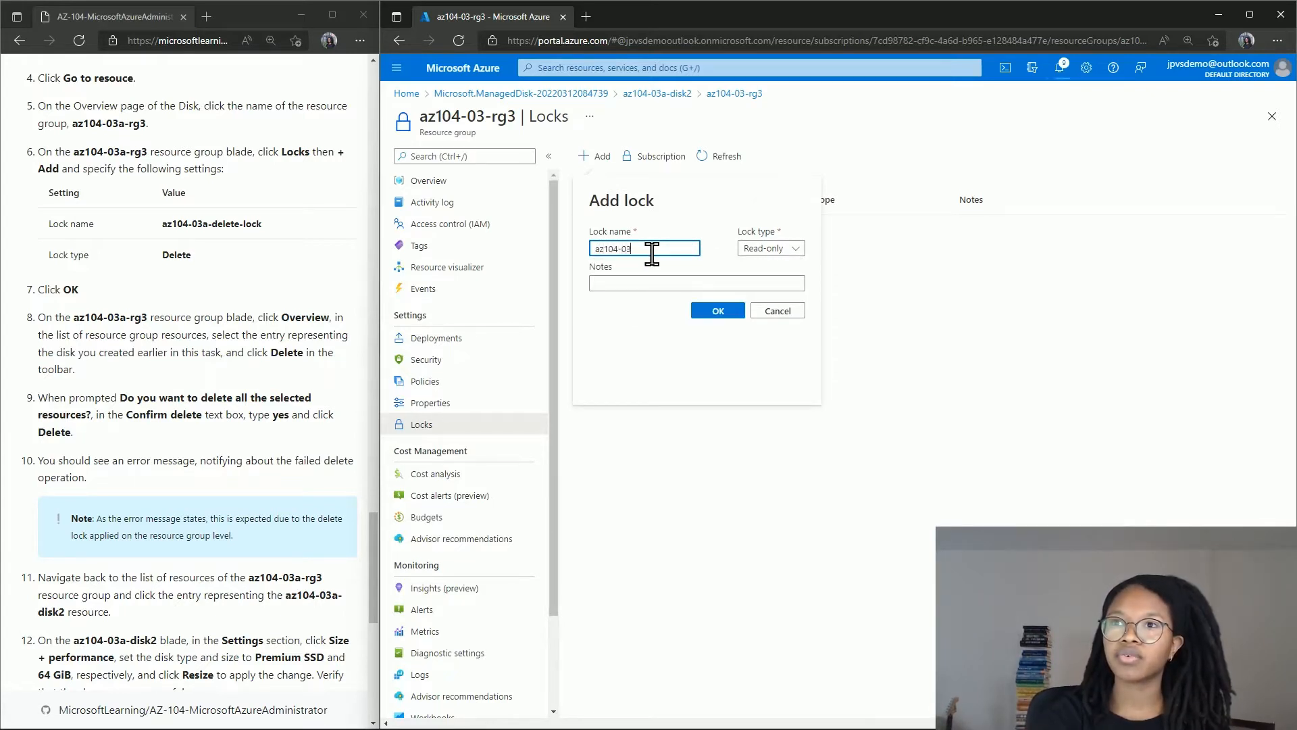
pyautogui.write('a')
pyautogui.write('-del')
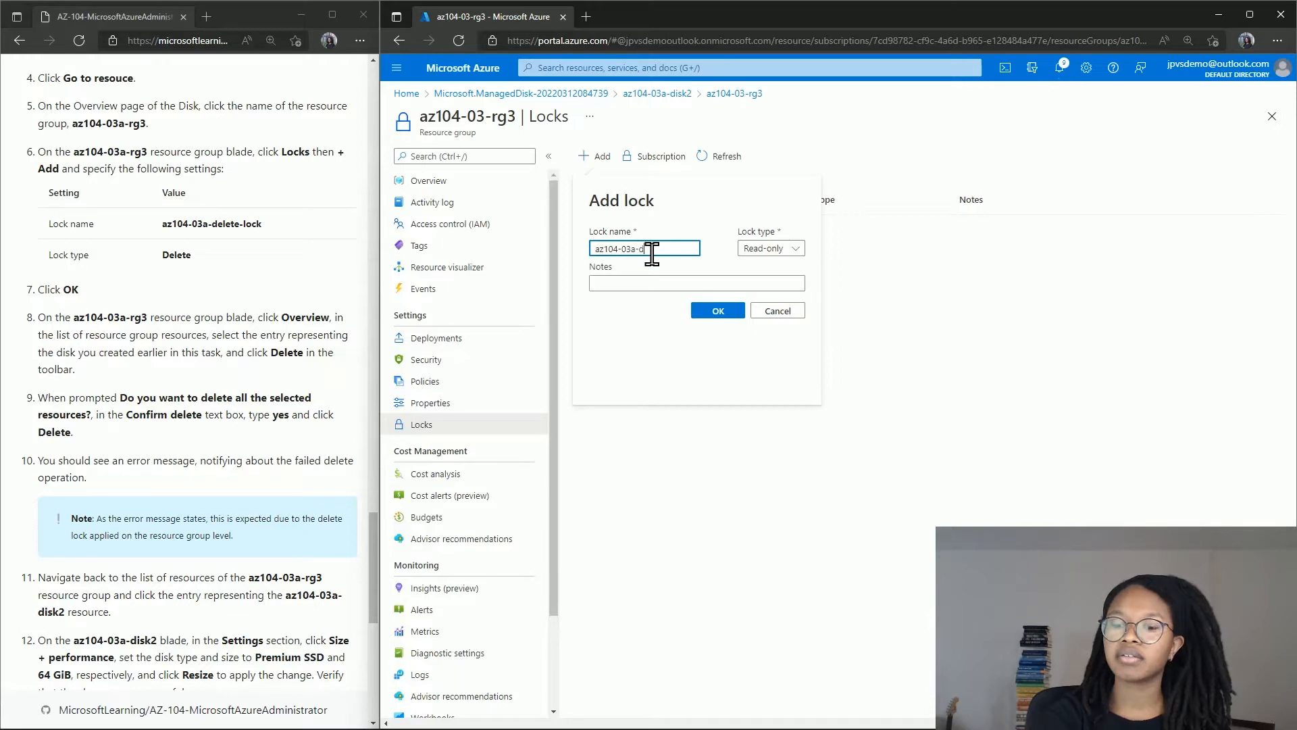
pyautogui.write('ete-lock')
pyautogui.click(768, 250)
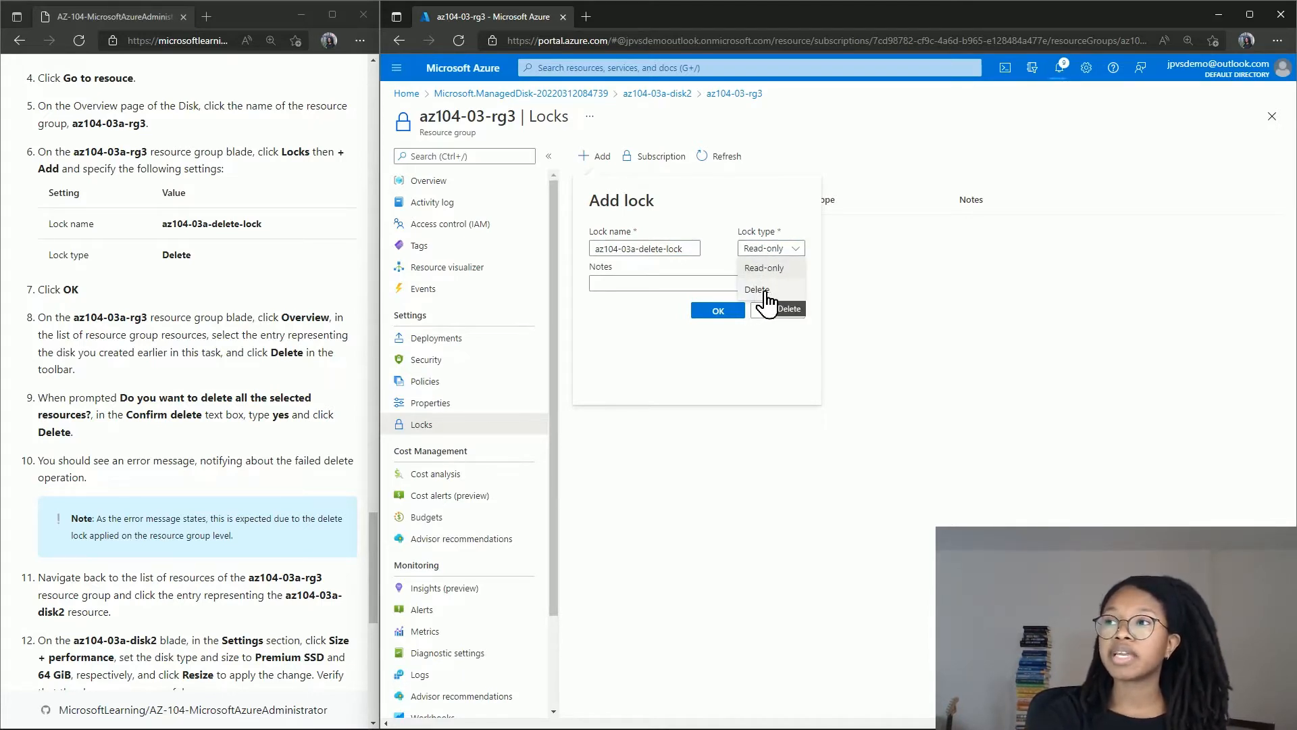
pyautogui.click(766, 292)
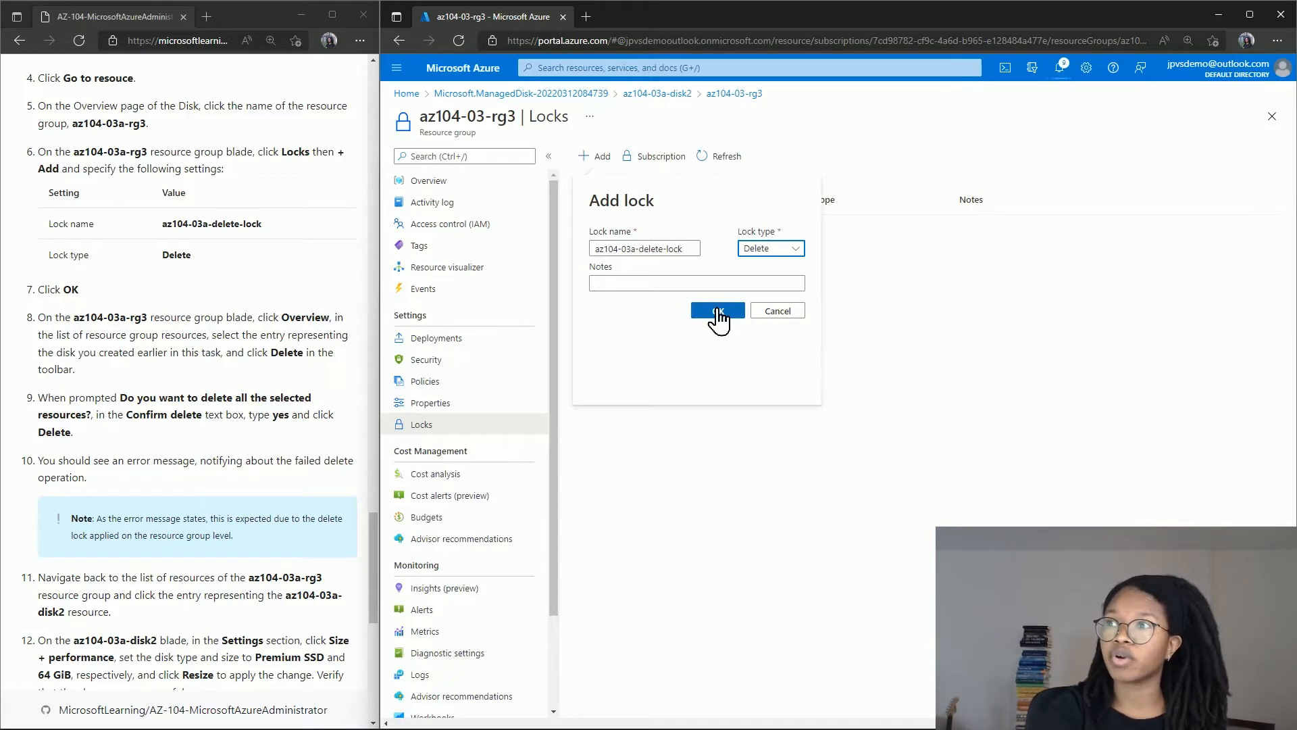
pyautogui.click(718, 315)
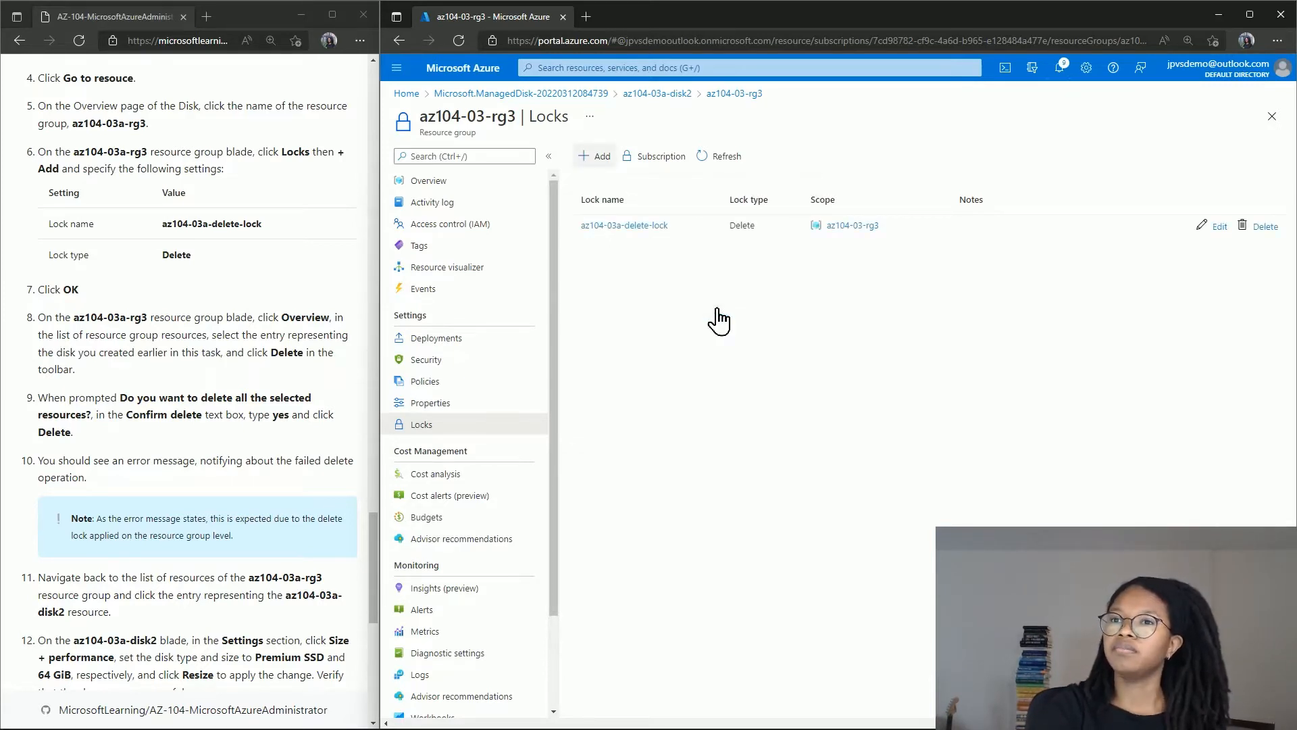
# Try to delete the az104-03-rg3 resource group, entering its name as confirmation, to test the lock
pyautogui.click(464, 184)
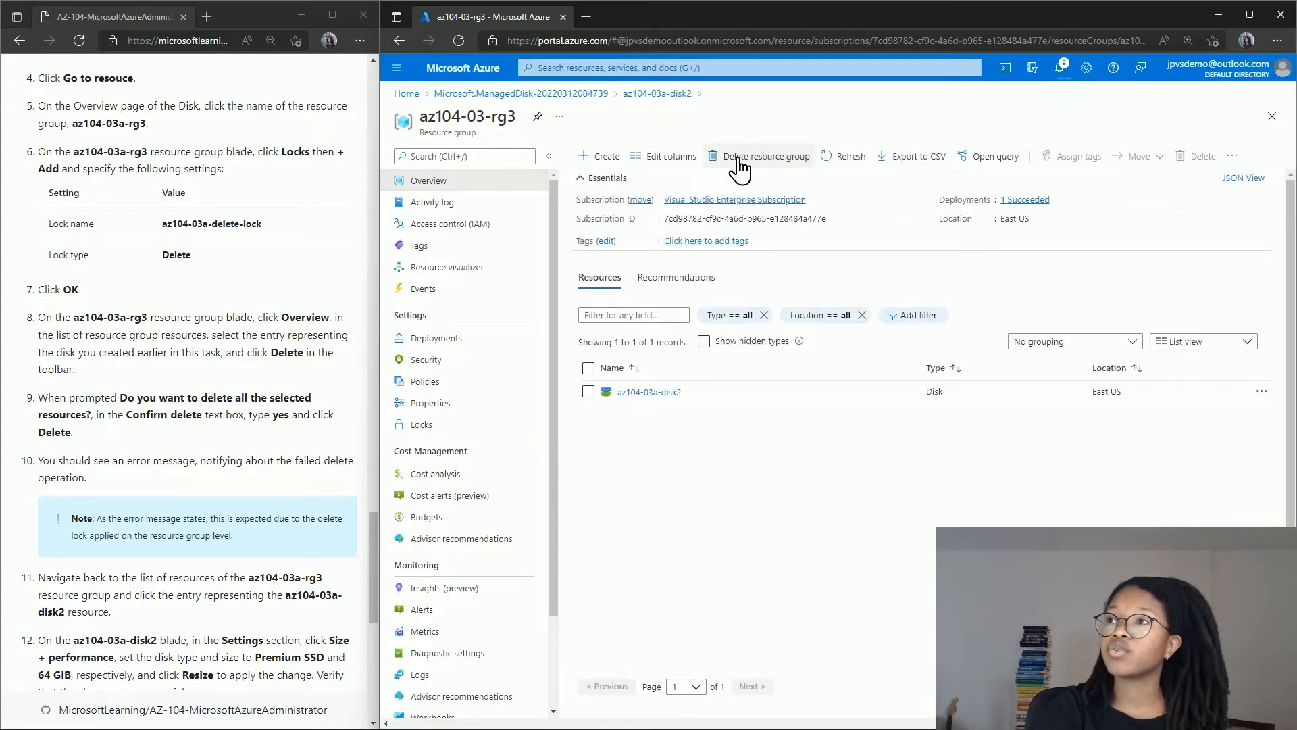
pyautogui.click(738, 163)
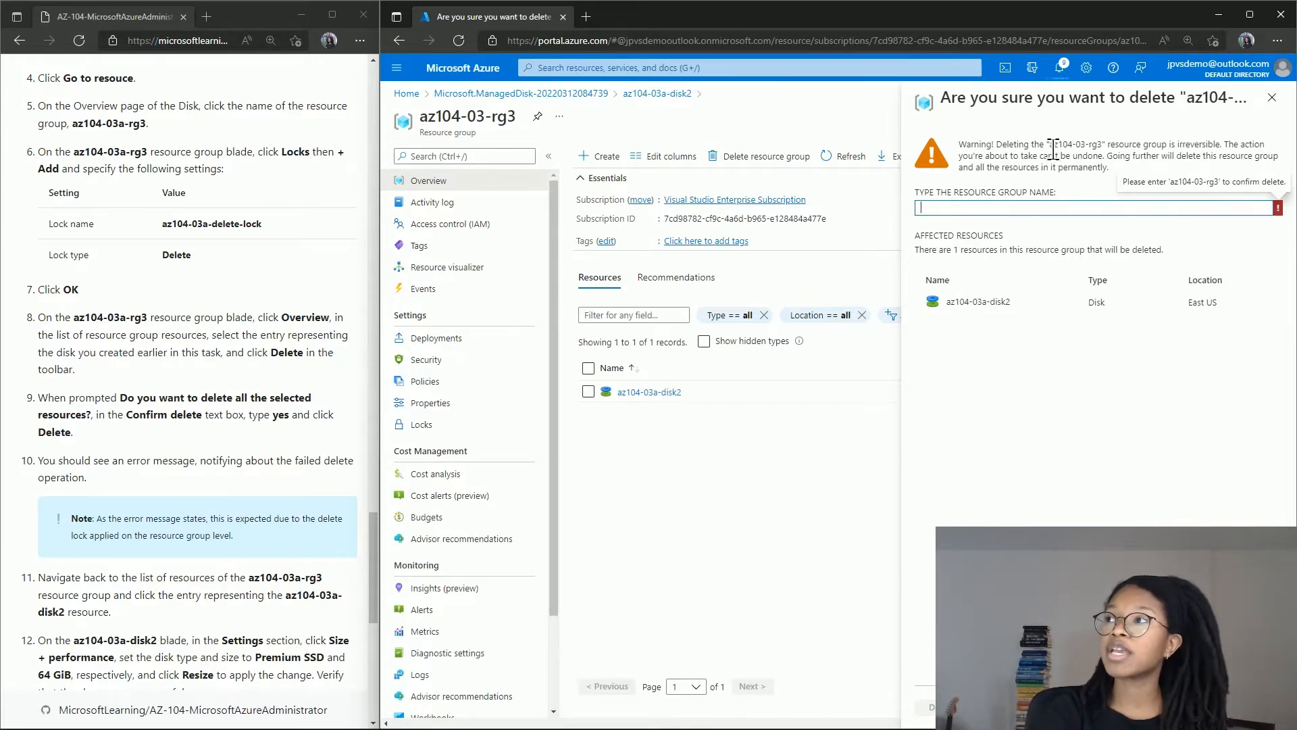
pyautogui.moveTo(1054, 145); pyautogui.dragTo(1104, 144)
pyautogui.hotkey('ctrl', 'c')
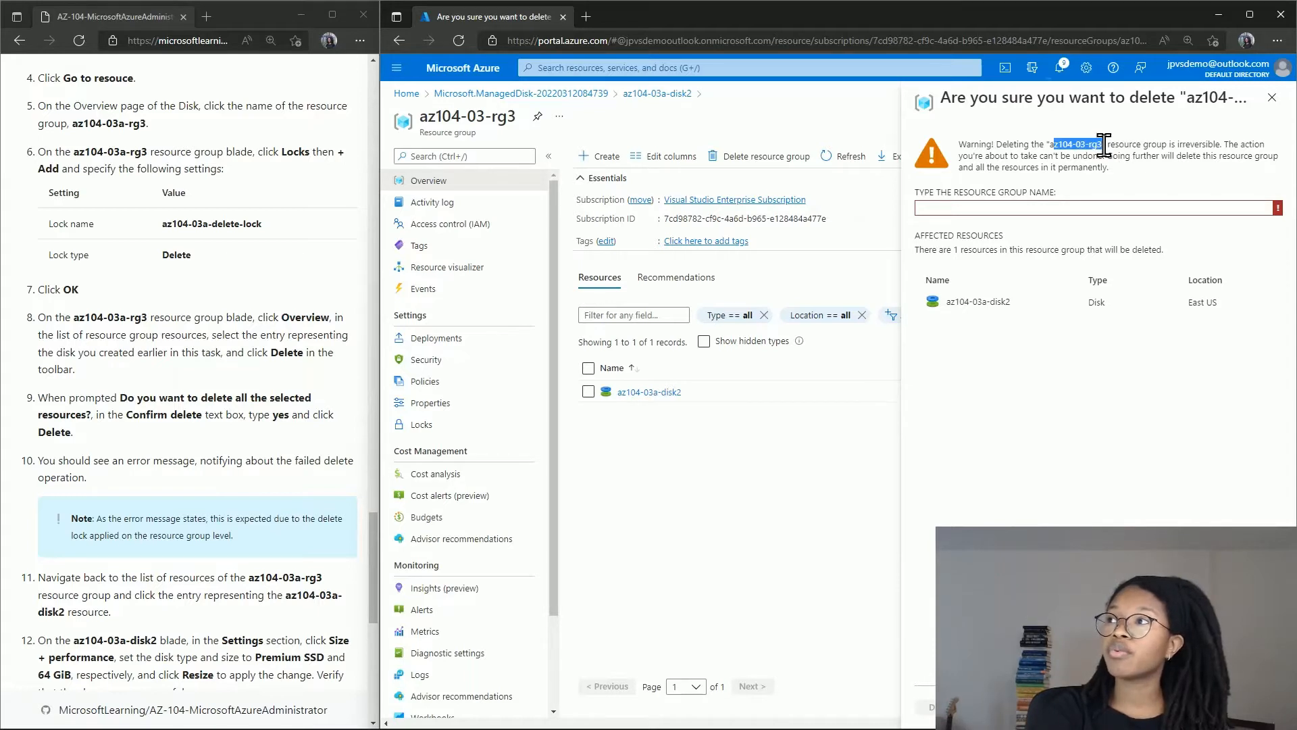
pyautogui.click(1079, 207)
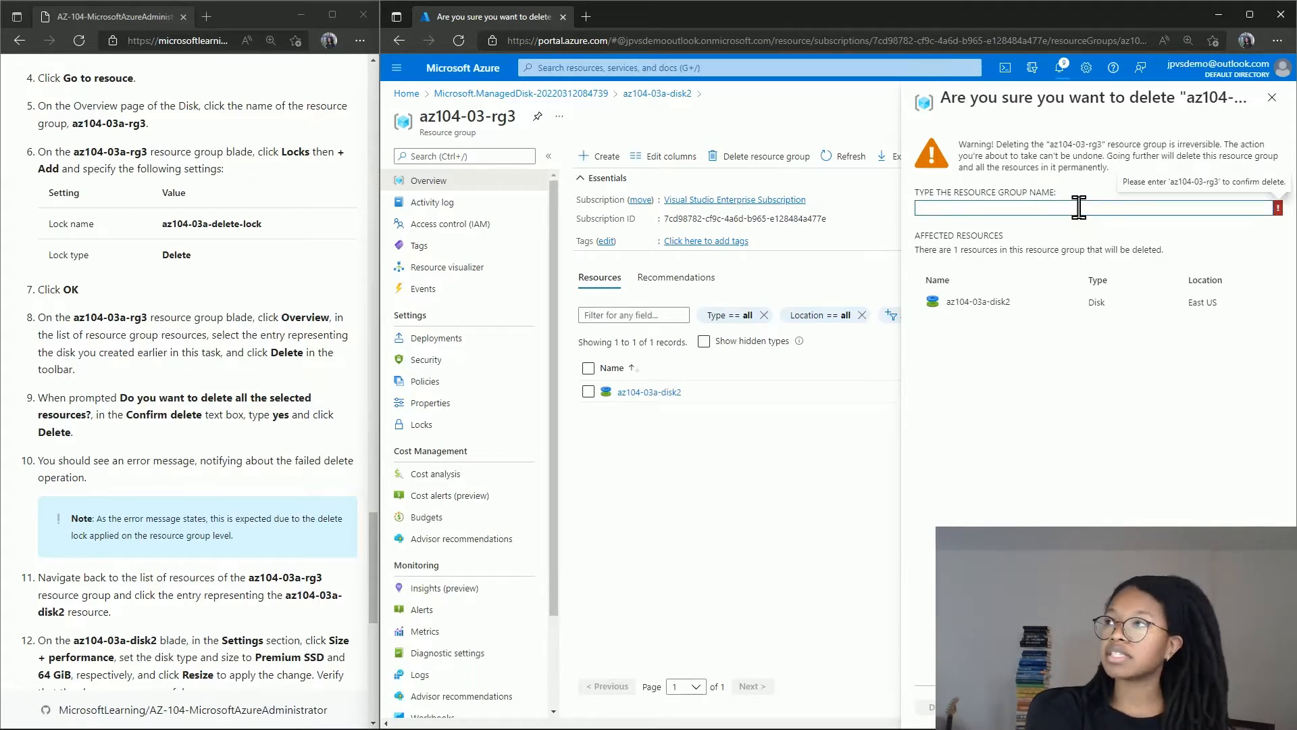
pyautogui.write('a')
pyautogui.hotkey('ctrl', 'v')
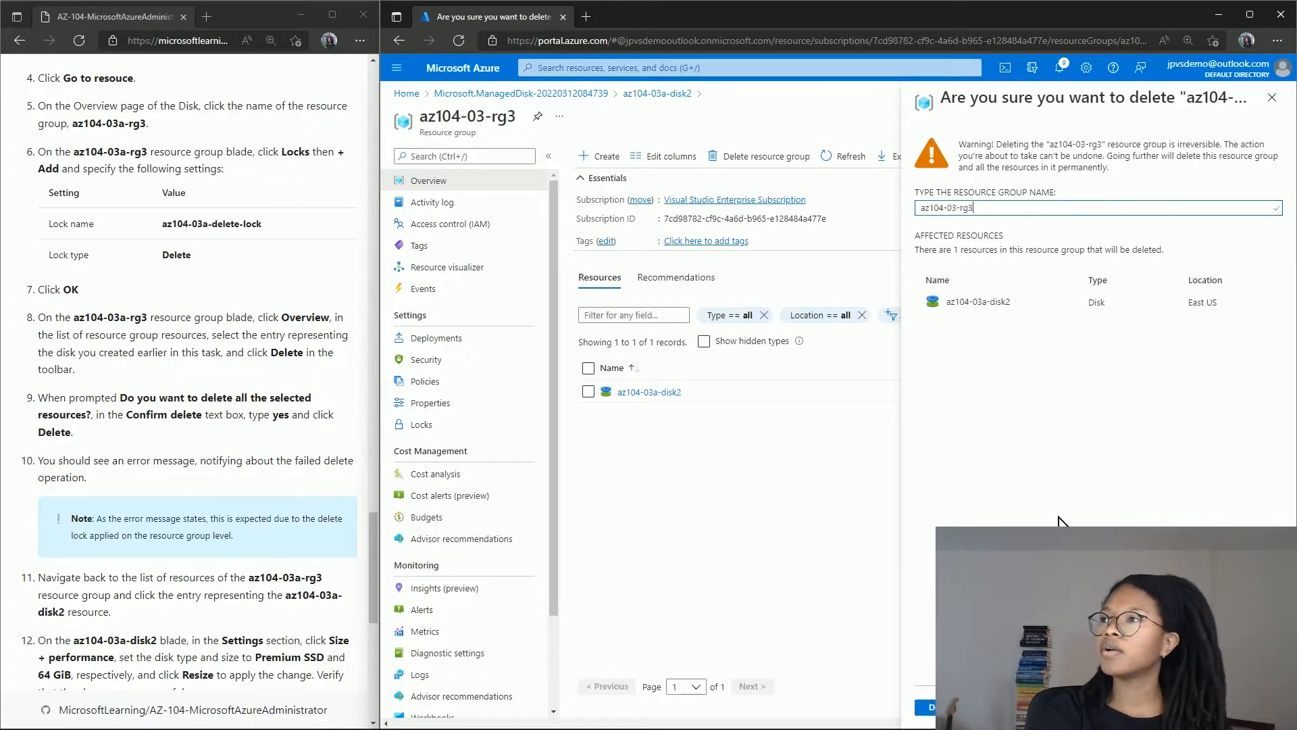
pyautogui.click(926, 708)
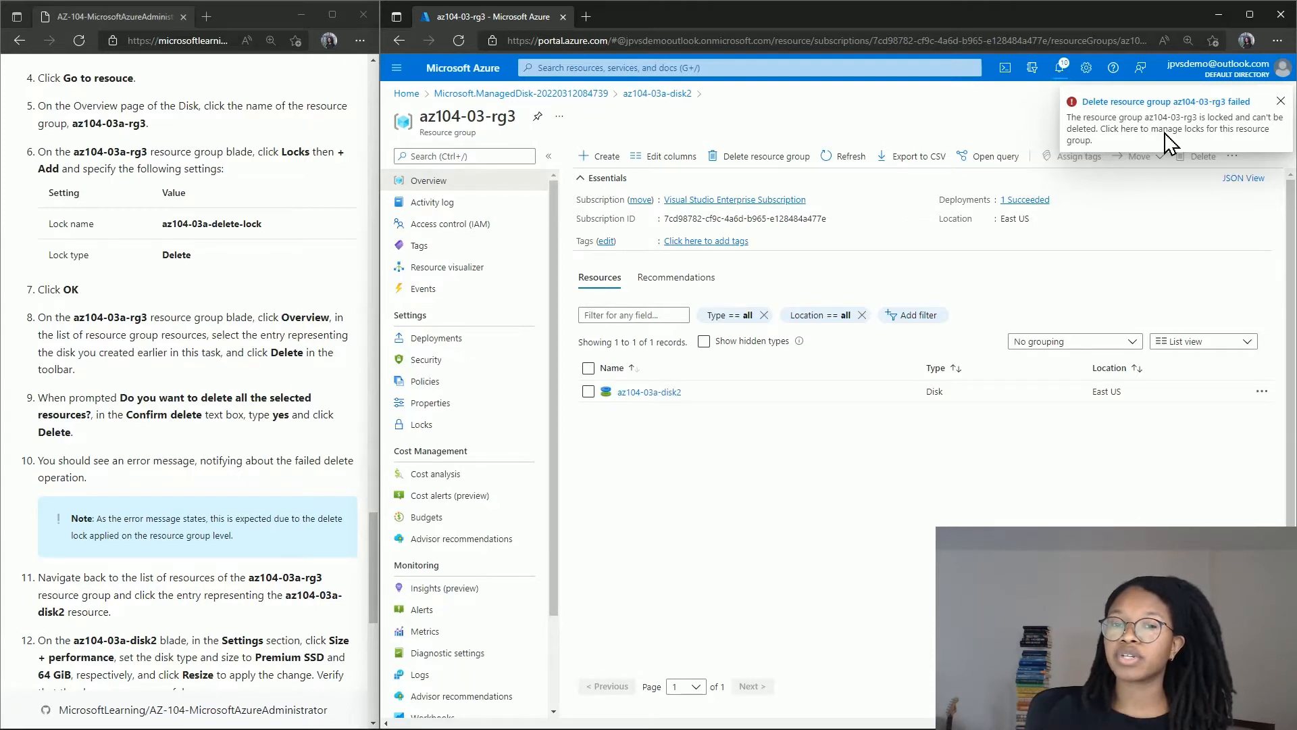
# Resize az104-03a-disk2 to 64 GiB in its size and performance settings
pyautogui.scroll(-7, 277, 500)
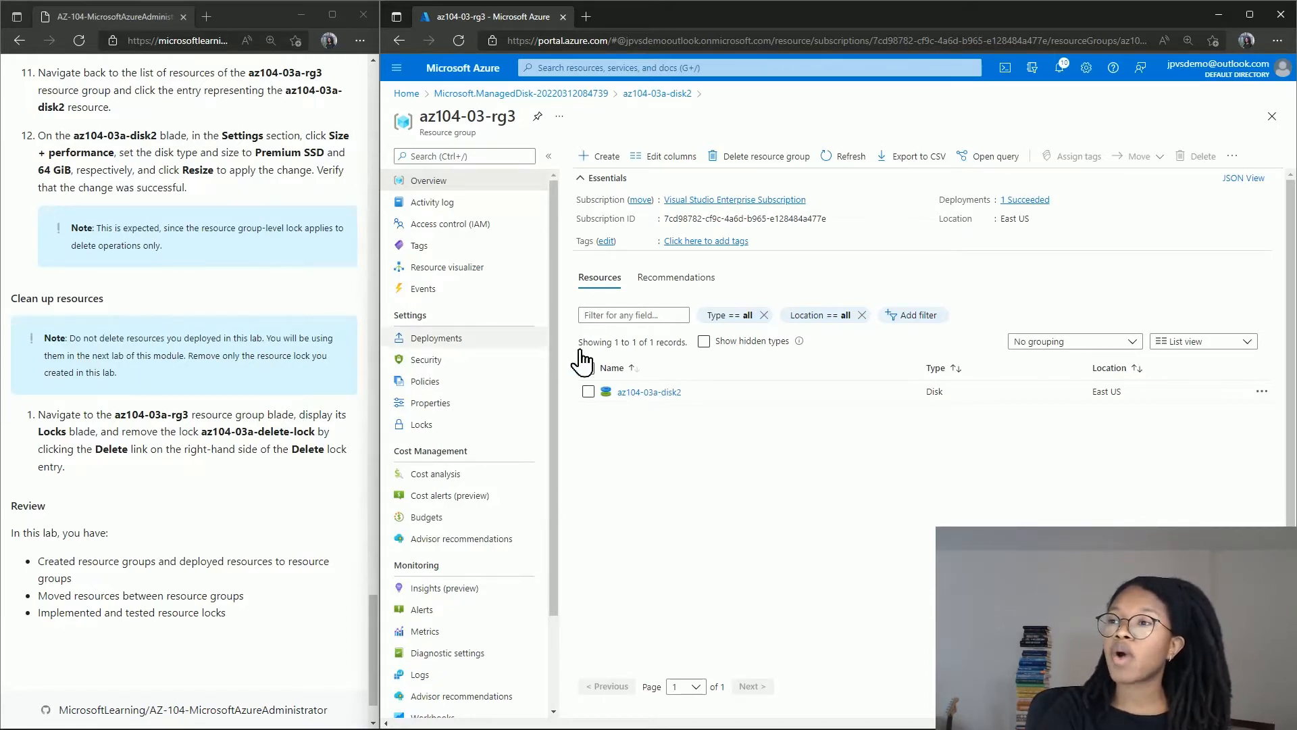
pyautogui.click(650, 391)
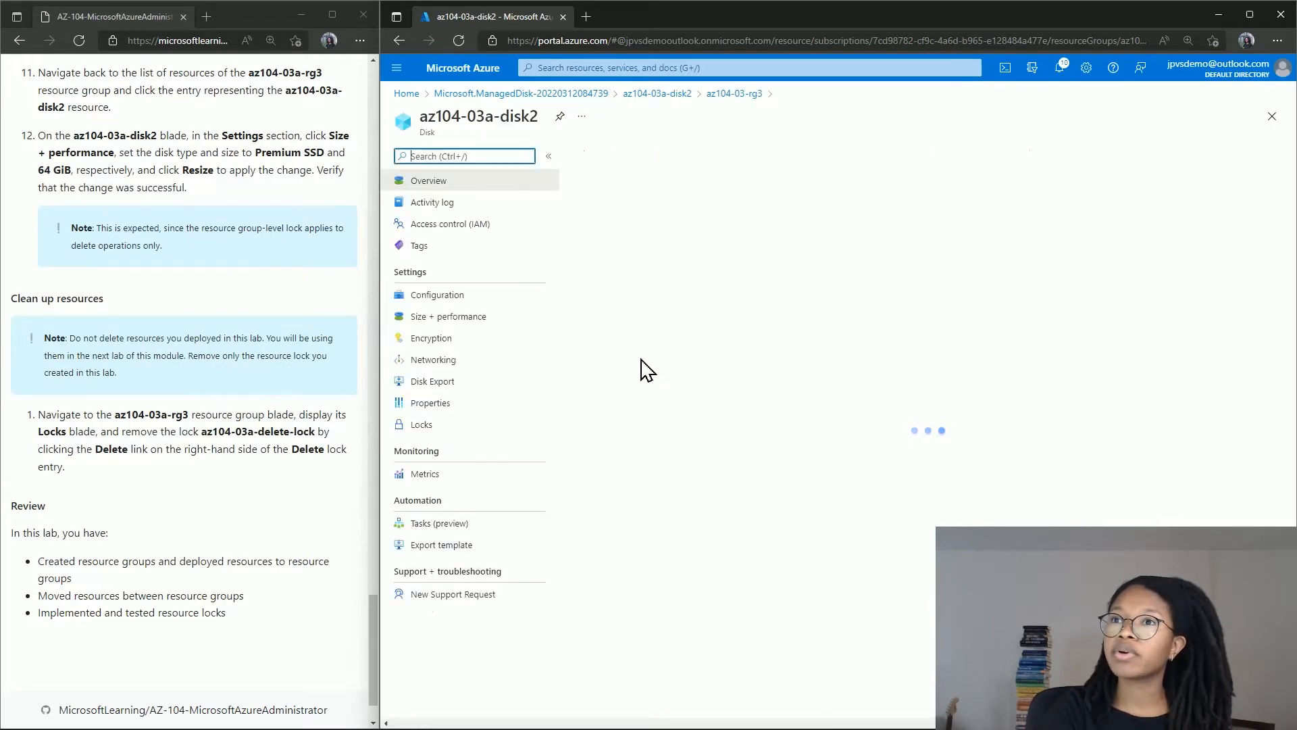
pyautogui.click(459, 319)
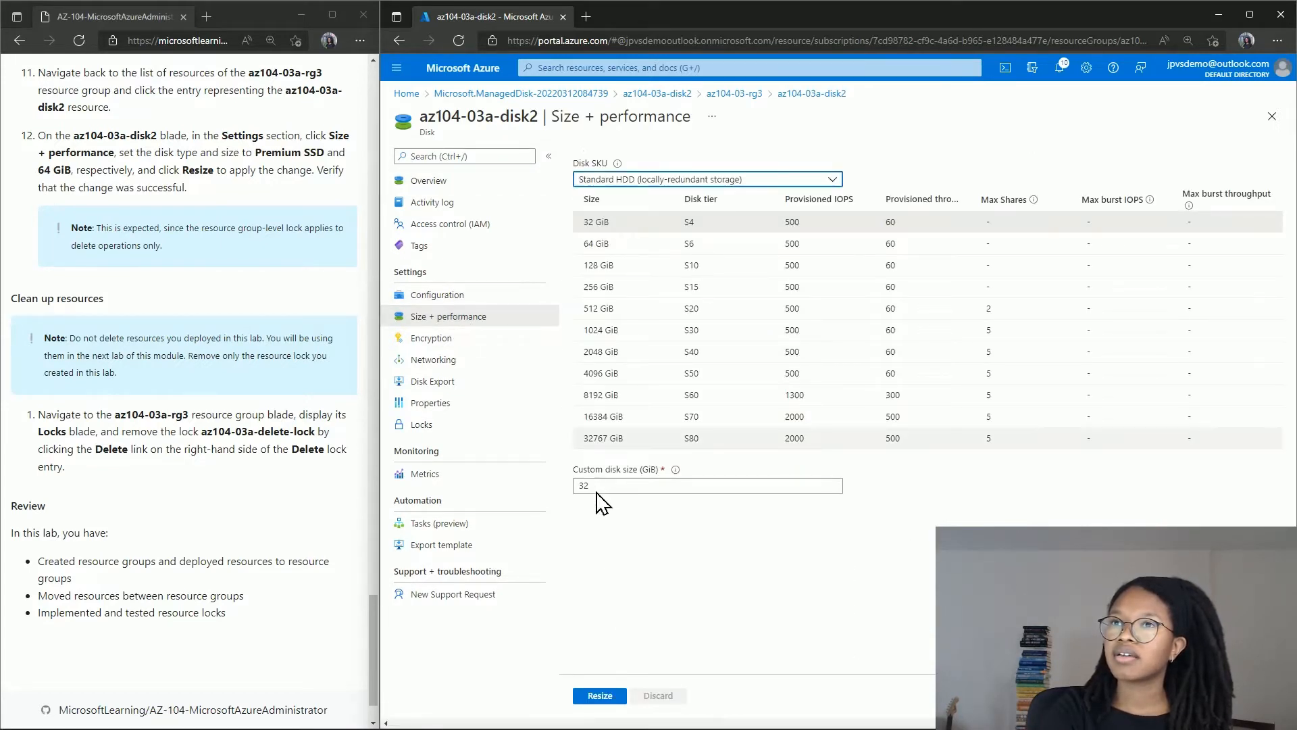
pyautogui.click(653, 245)
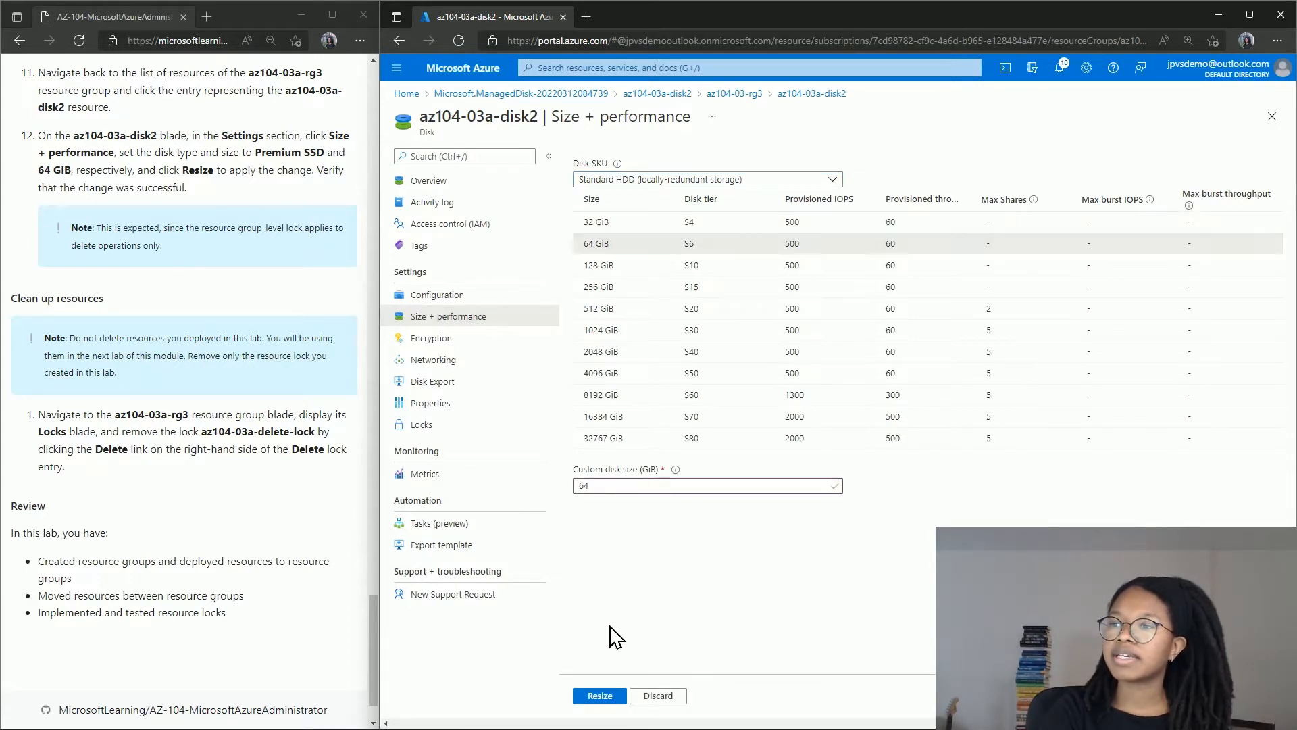
pyautogui.click(600, 696)
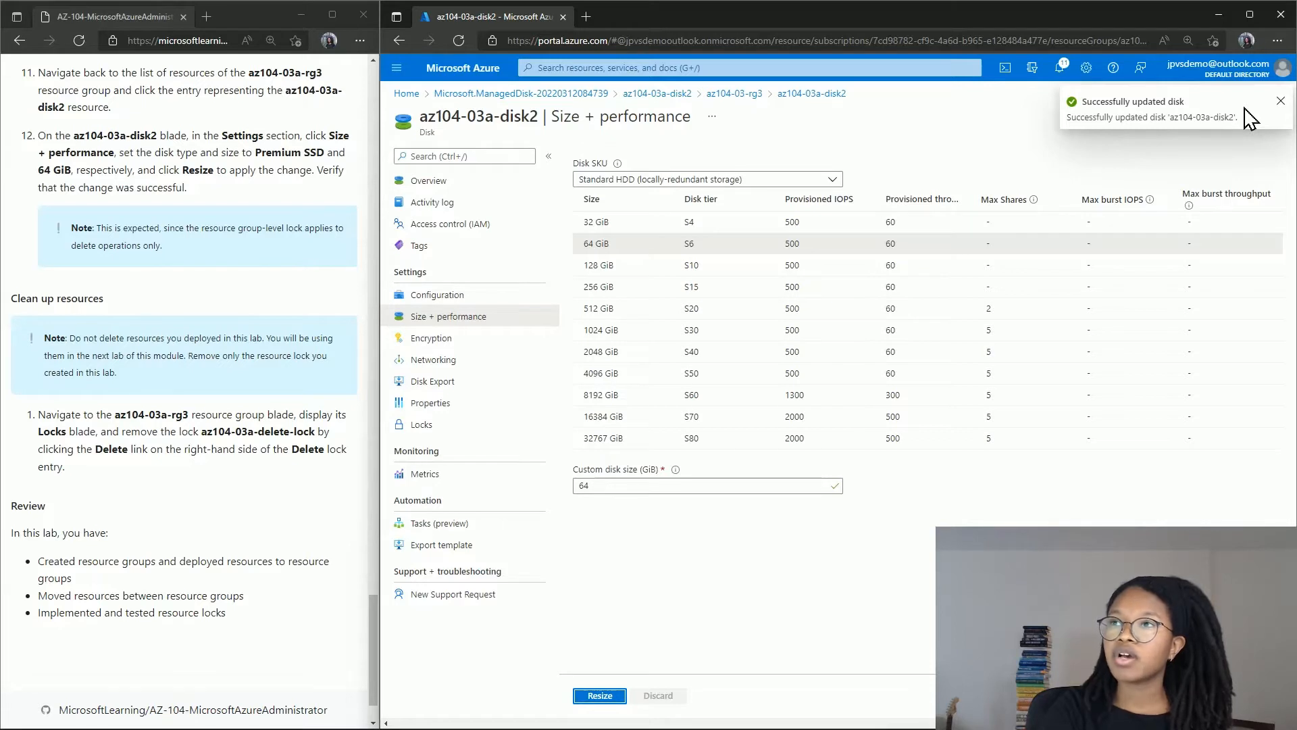
# Delete the az104-03a-delete-lock lock from the az104-03-rg3 resource group
pyautogui.click(716, 98)
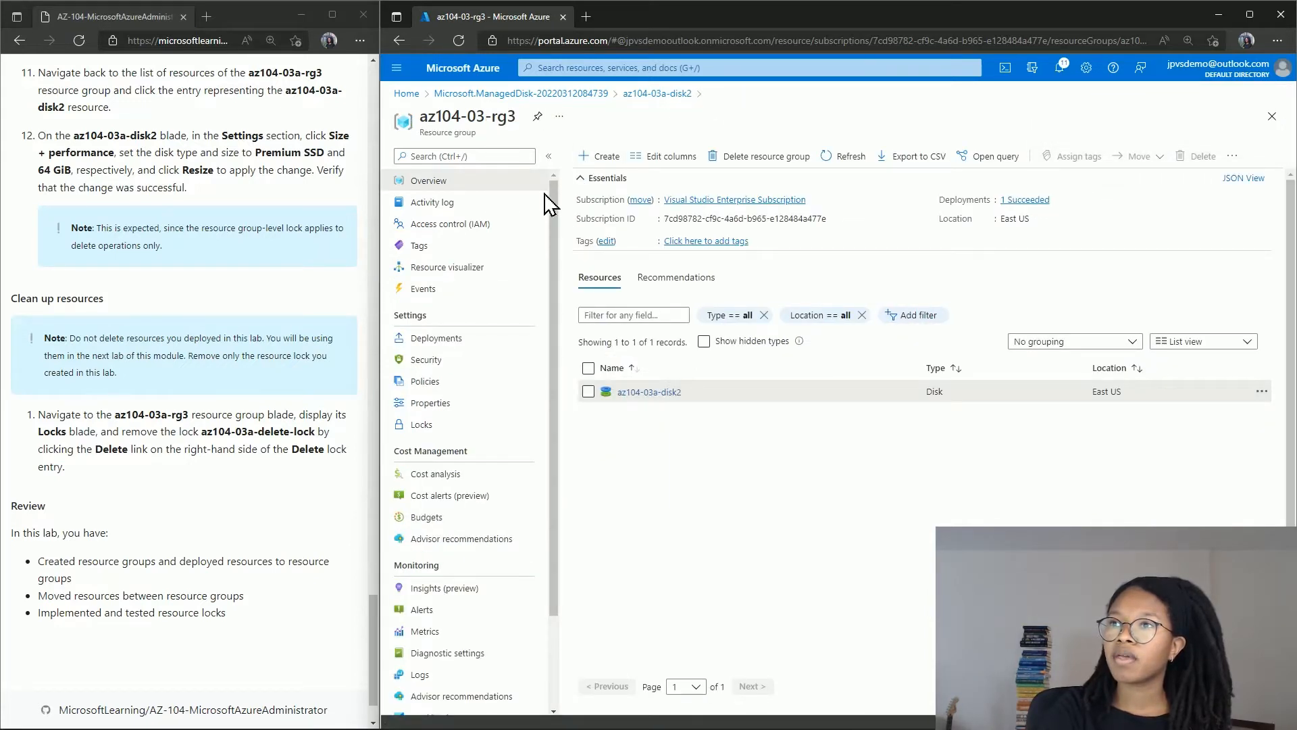
pyautogui.click(456, 431)
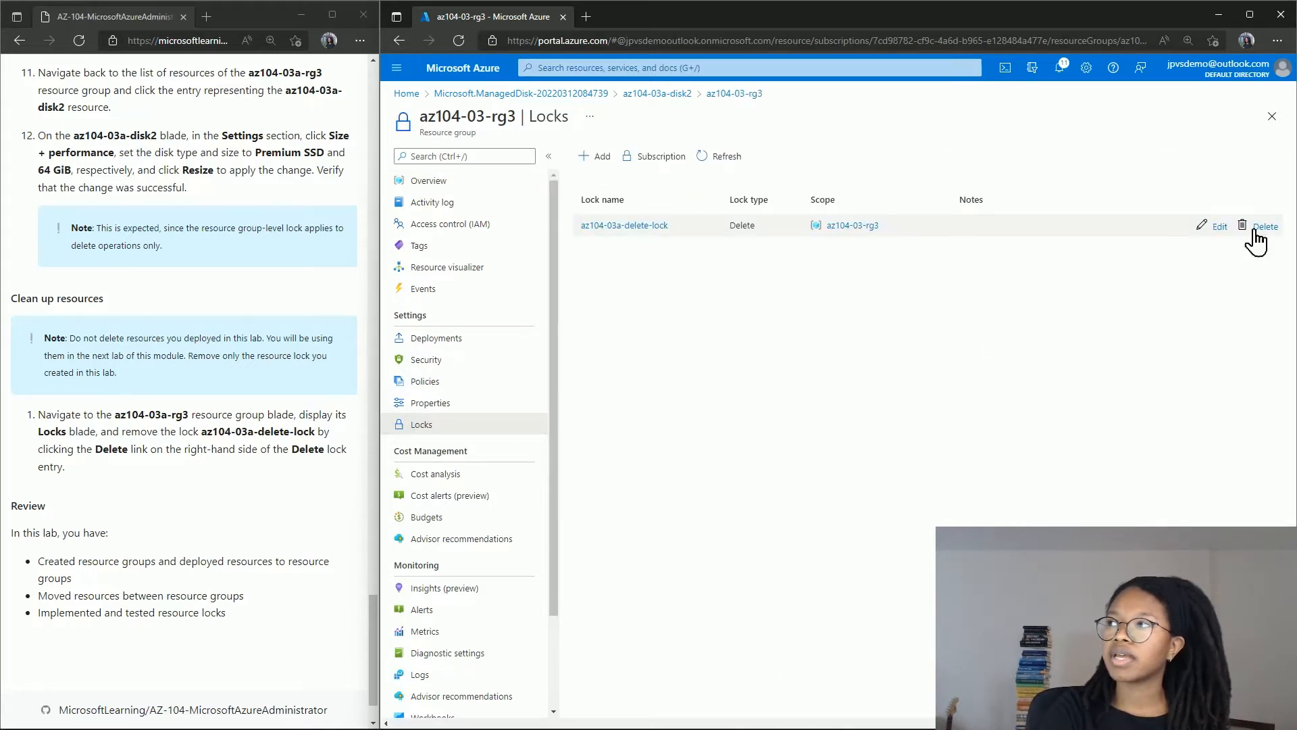
pyautogui.click(1257, 230)
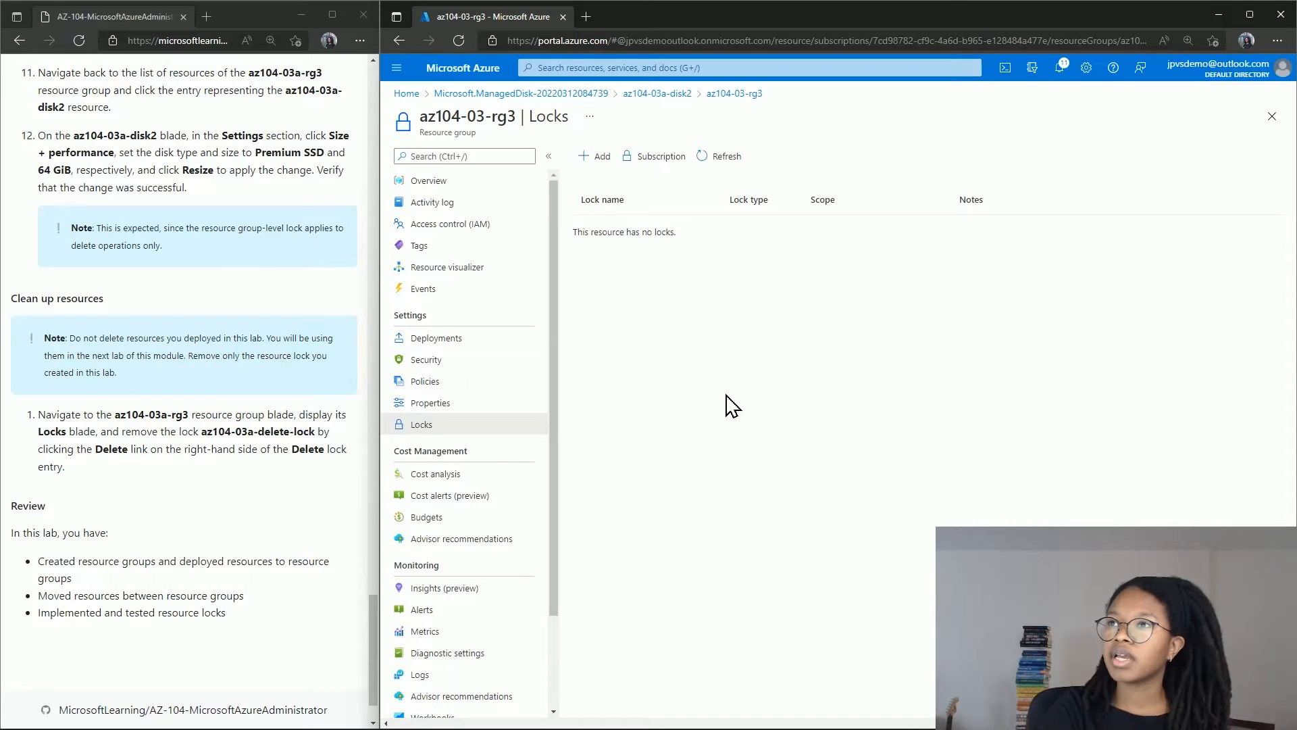
# Copy the link of the architecture diagram in the lab manual
pyautogui.scroll(-2, 482, 471)
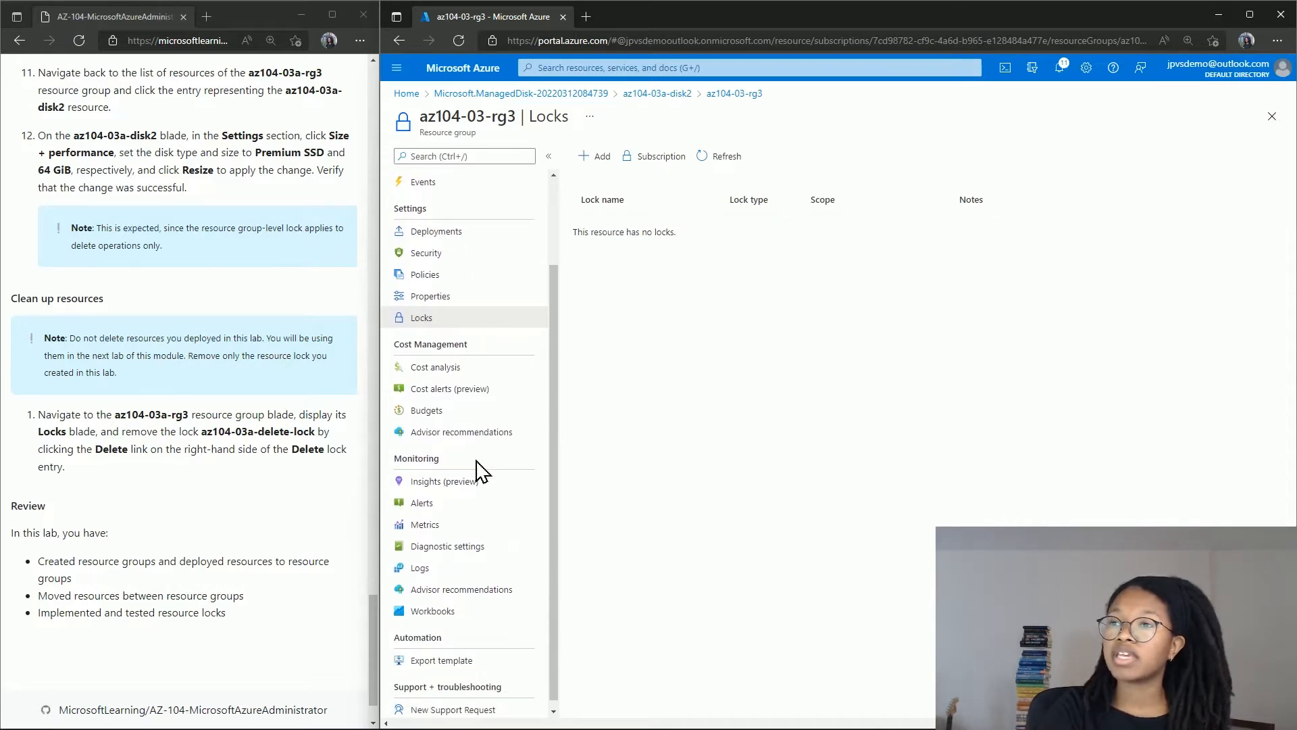
pyautogui.scroll(-1, 339, 410)
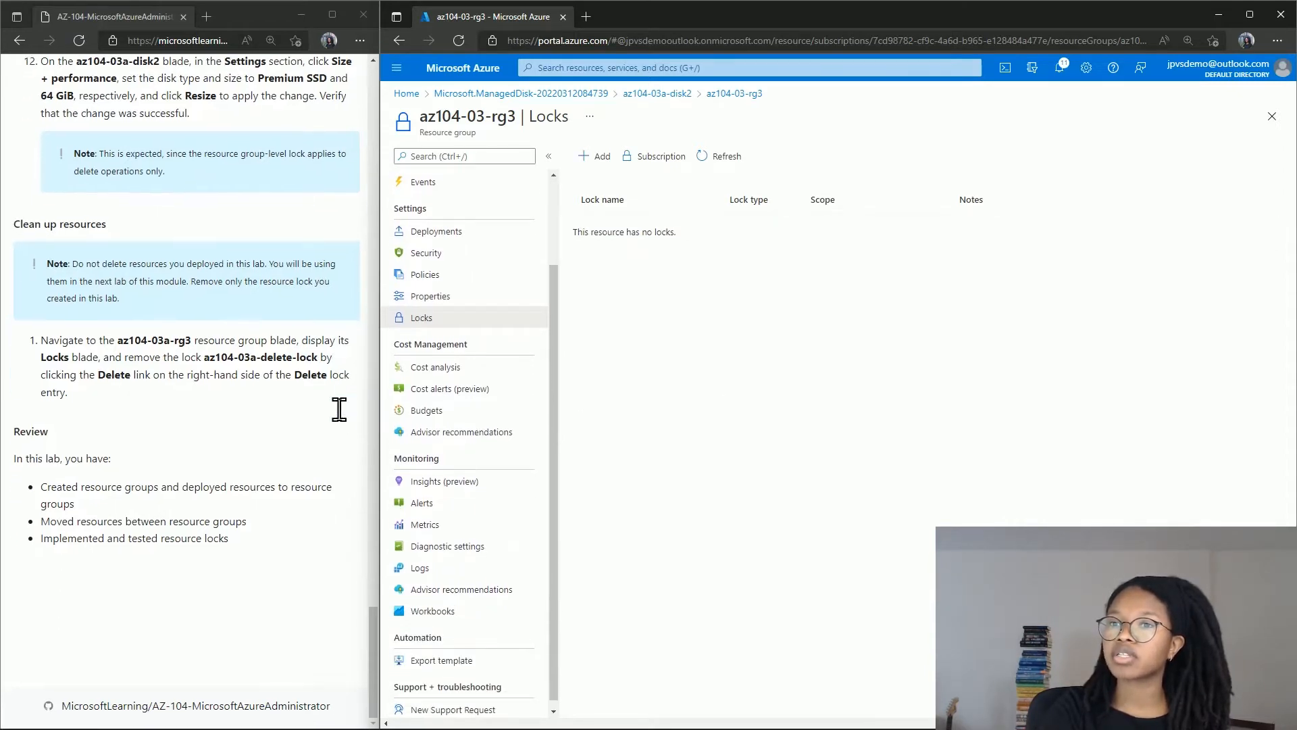
pyautogui.scroll(20, 340, 409)
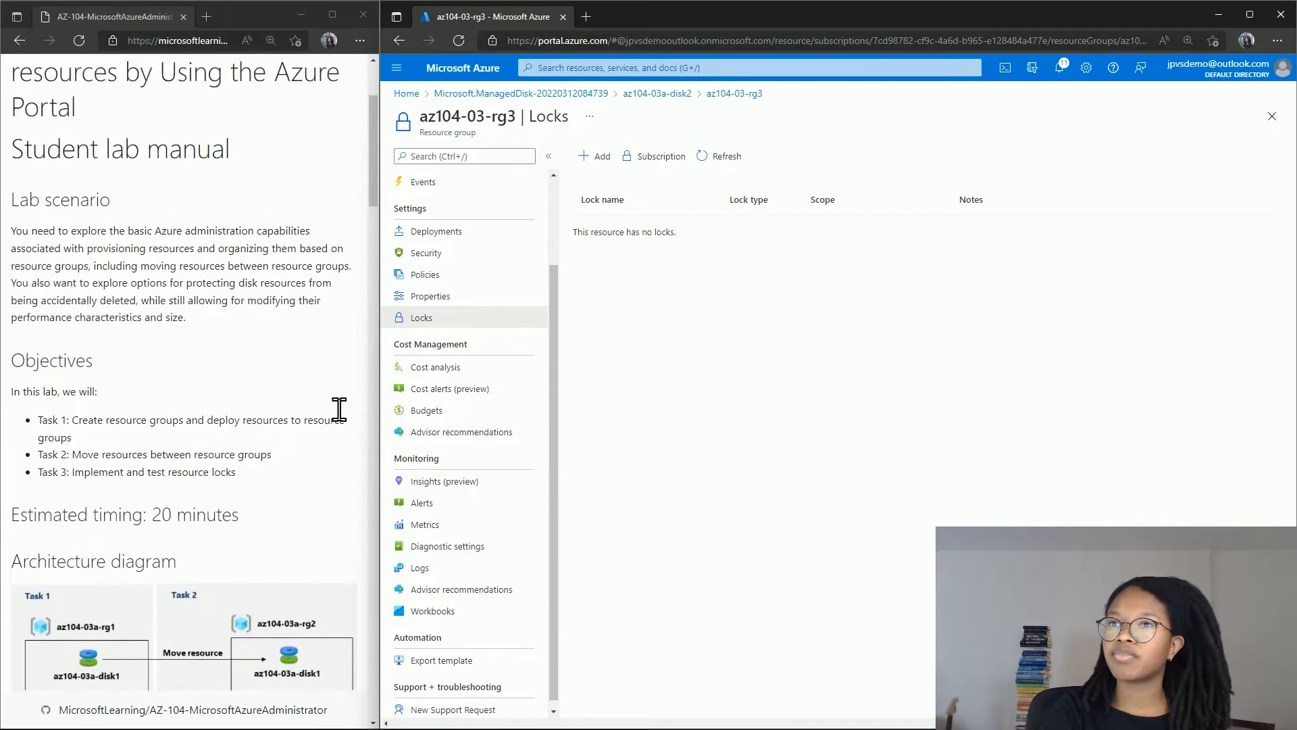
pyautogui.scroll(-5, 289, 477)
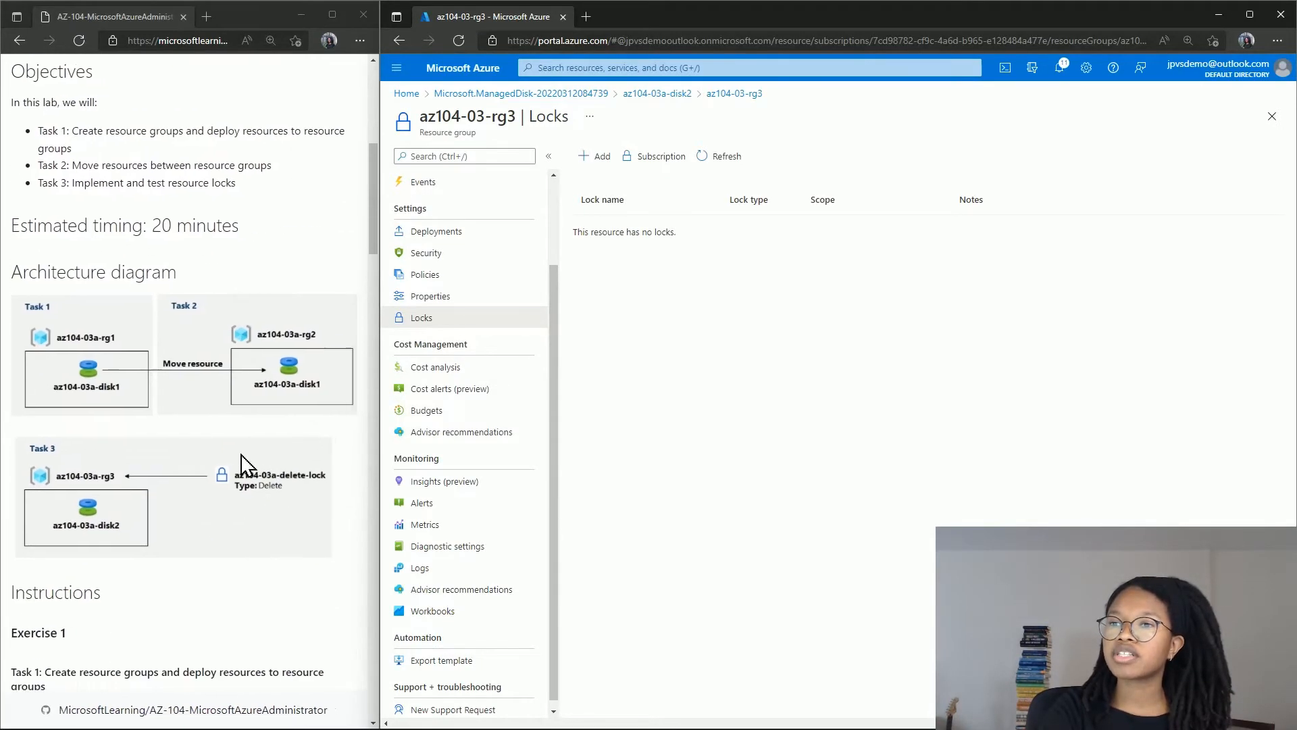
pyautogui.rightClick(204, 418)
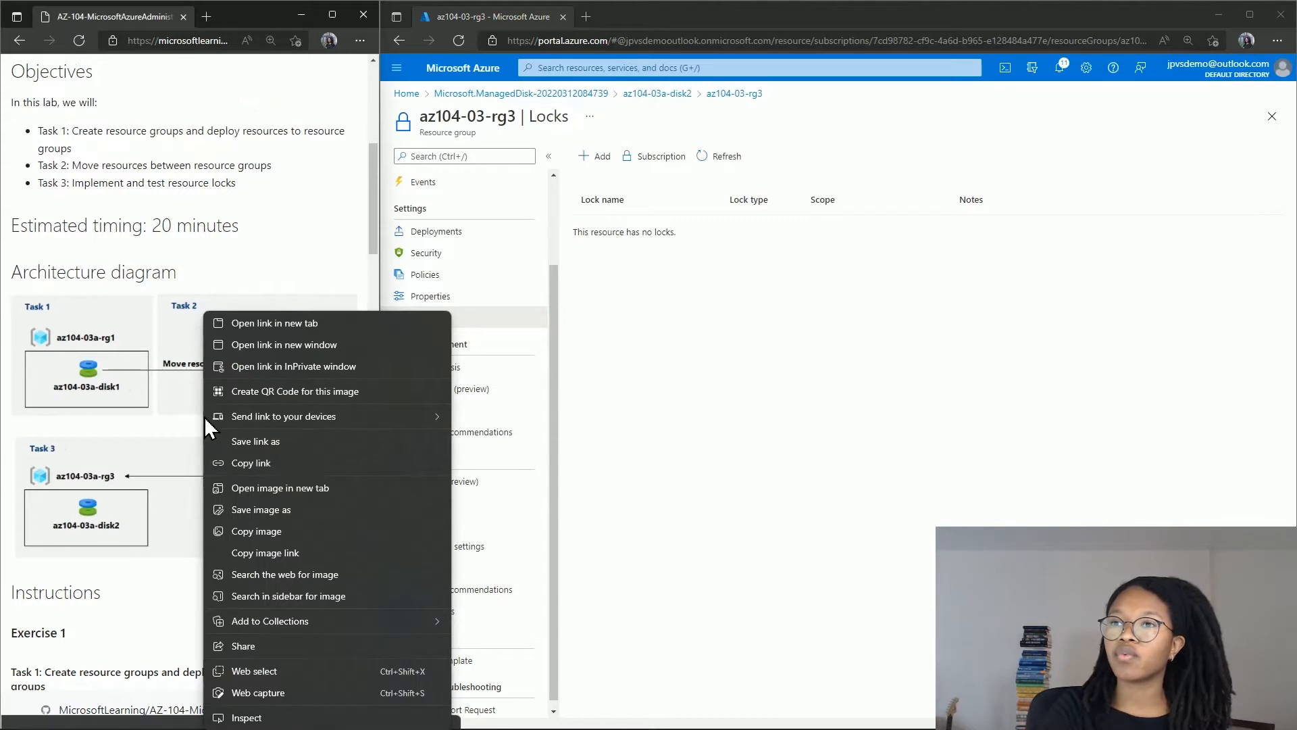
pyautogui.click(247, 464)
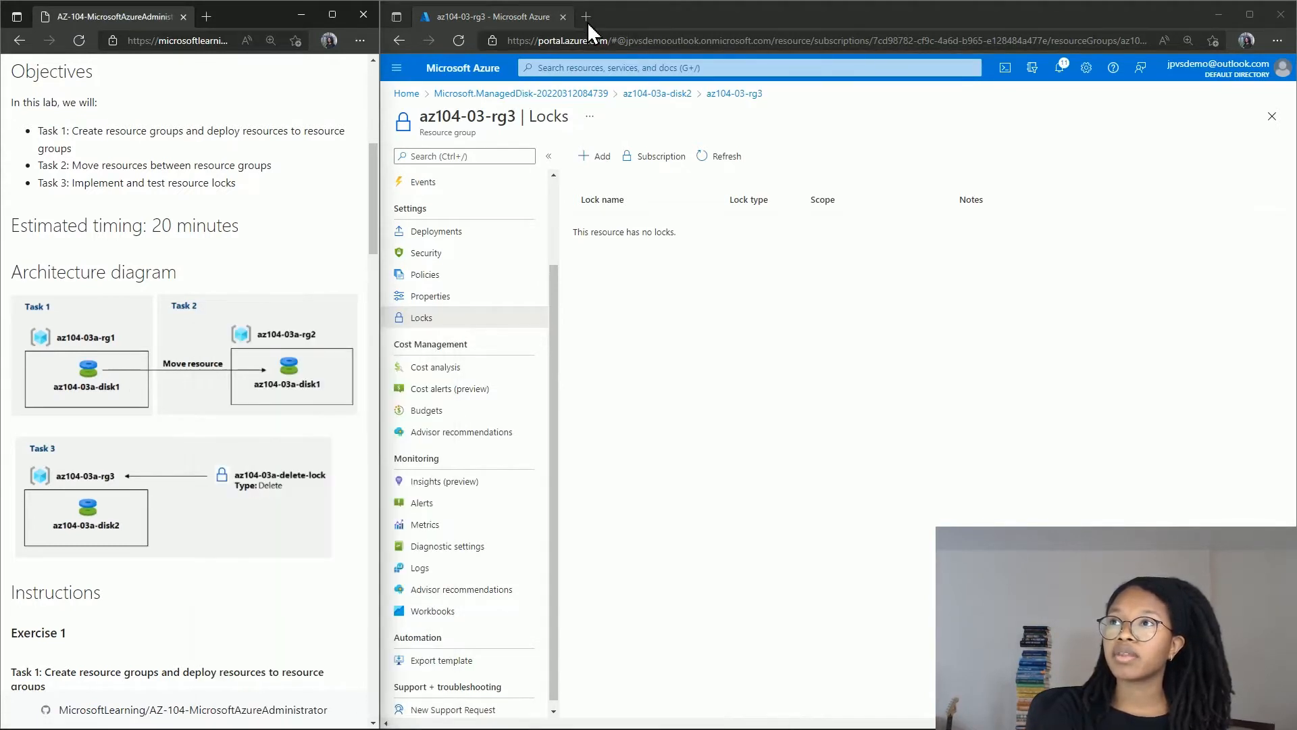